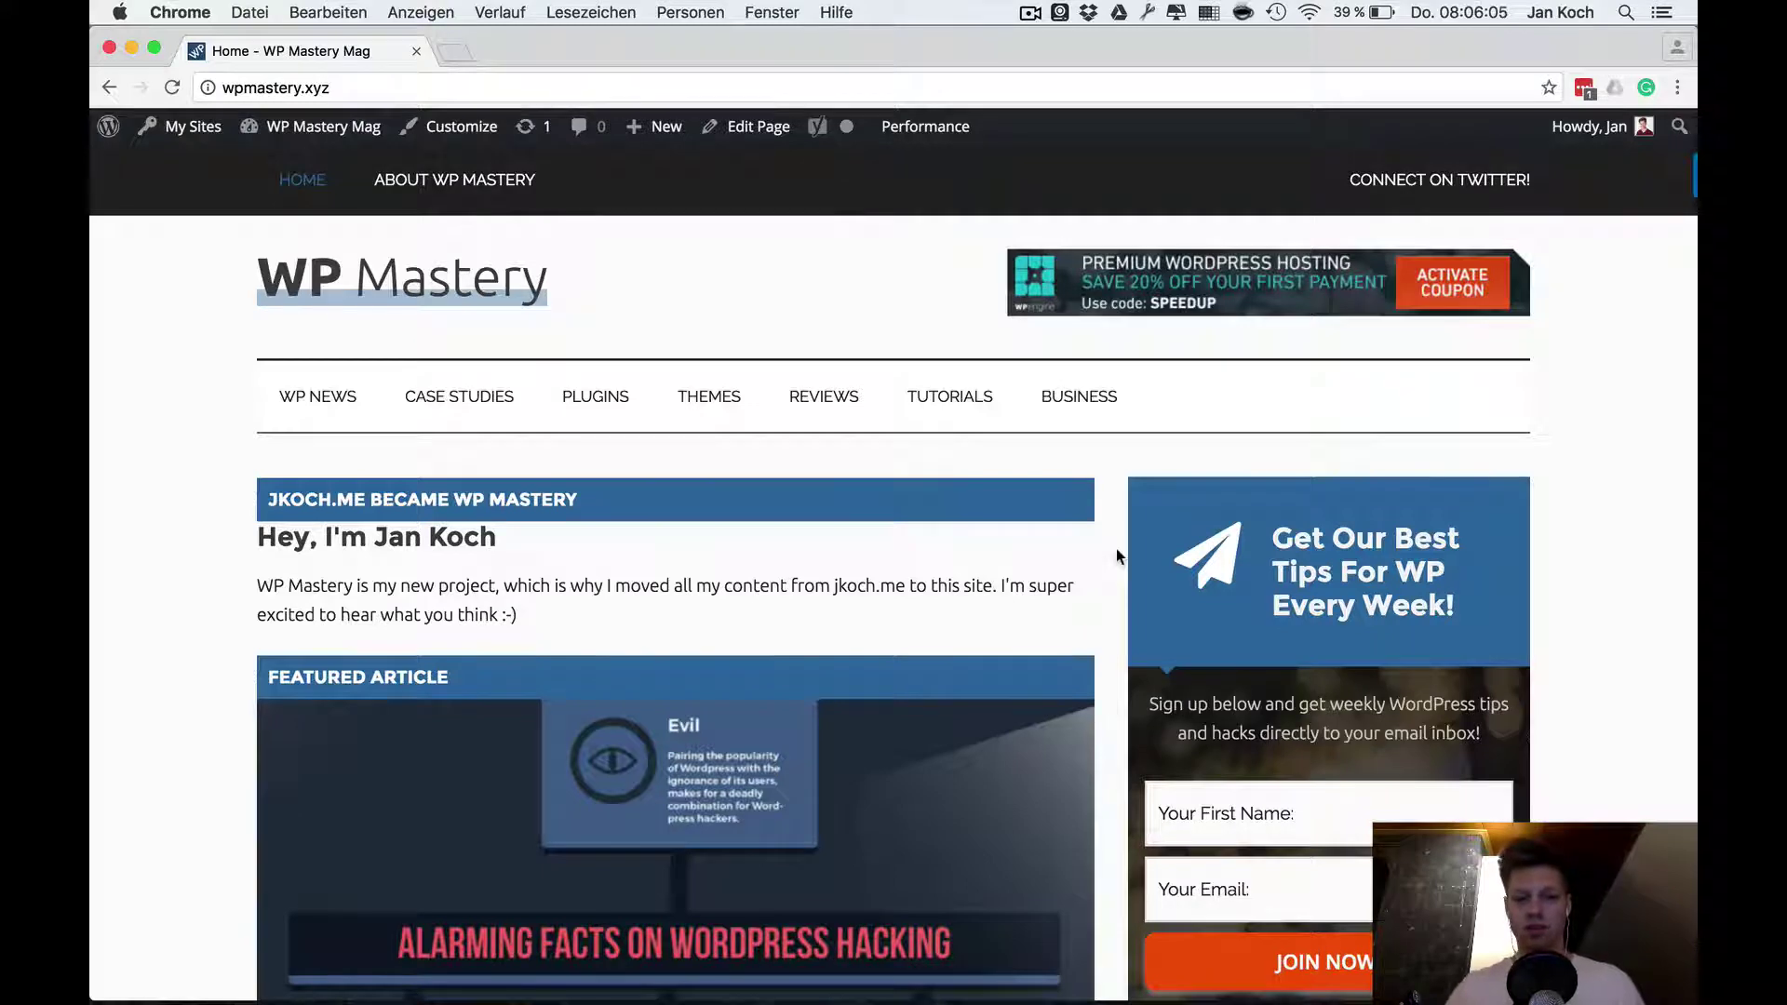
Scroll up and down through the live WP Mastery Mag home page to review it
scroll(1120, 545, down, 1)
scroll(1122, 533, up, 1)
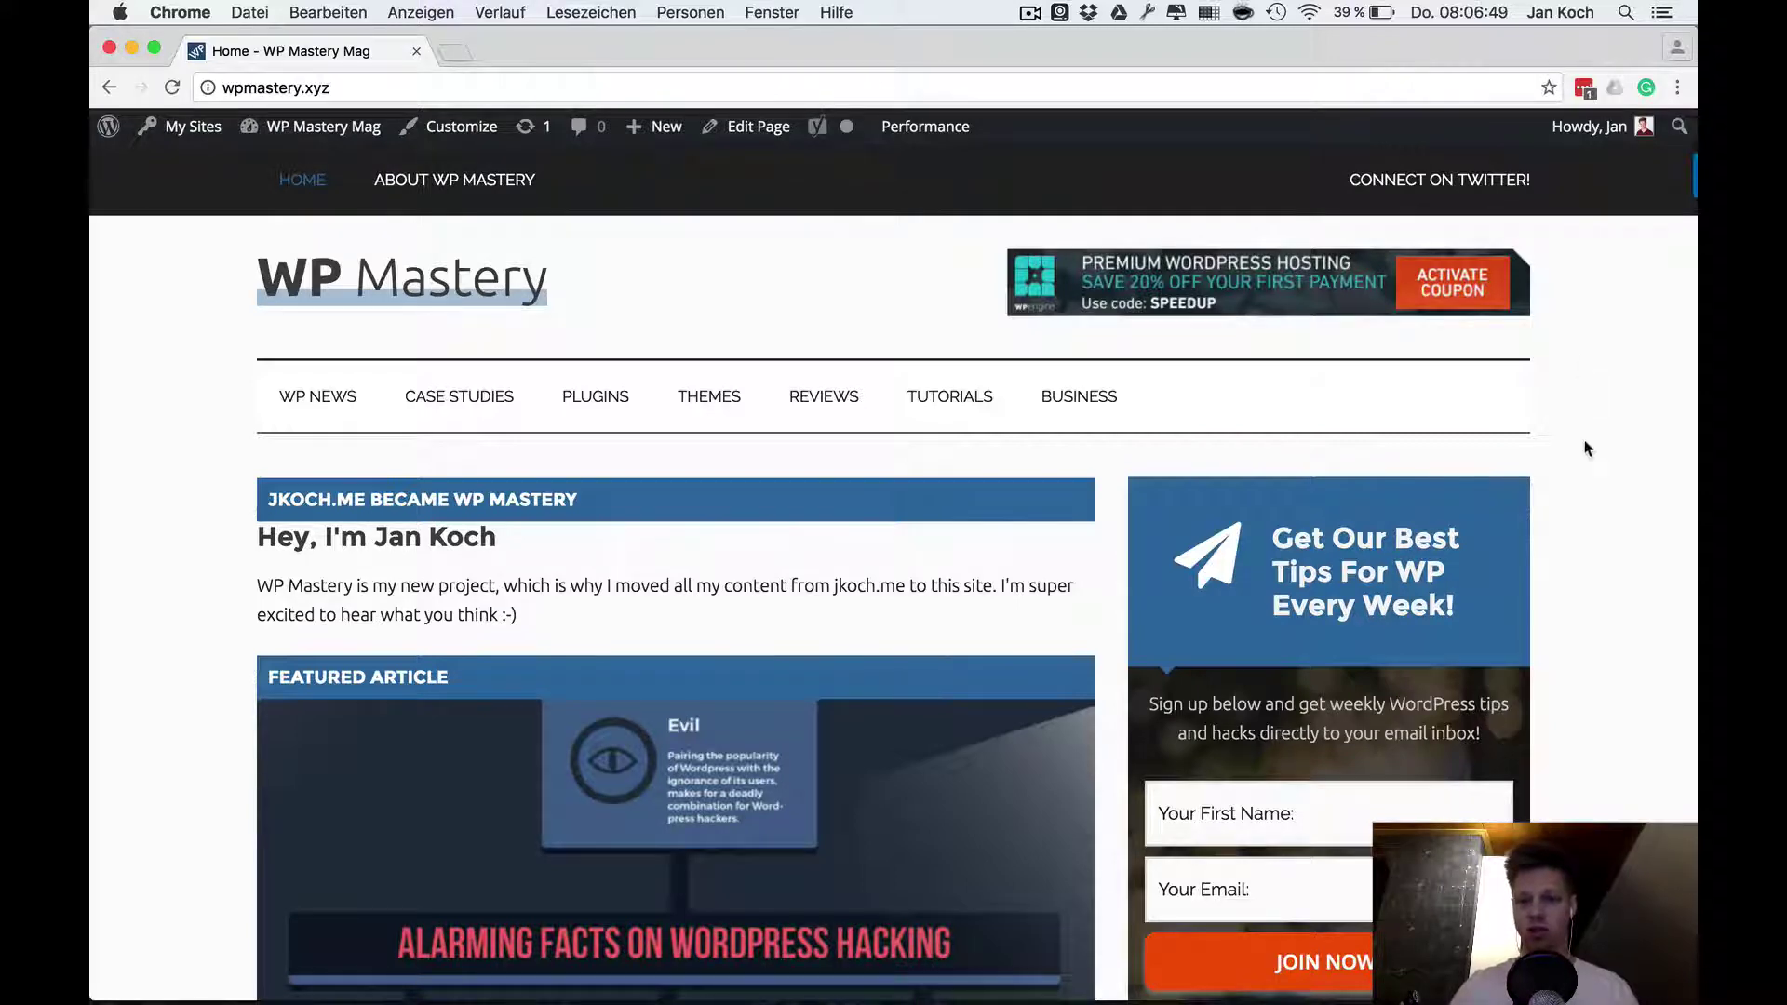
scroll(1583, 447, down, 1)
scroll(1587, 449, up, 1)
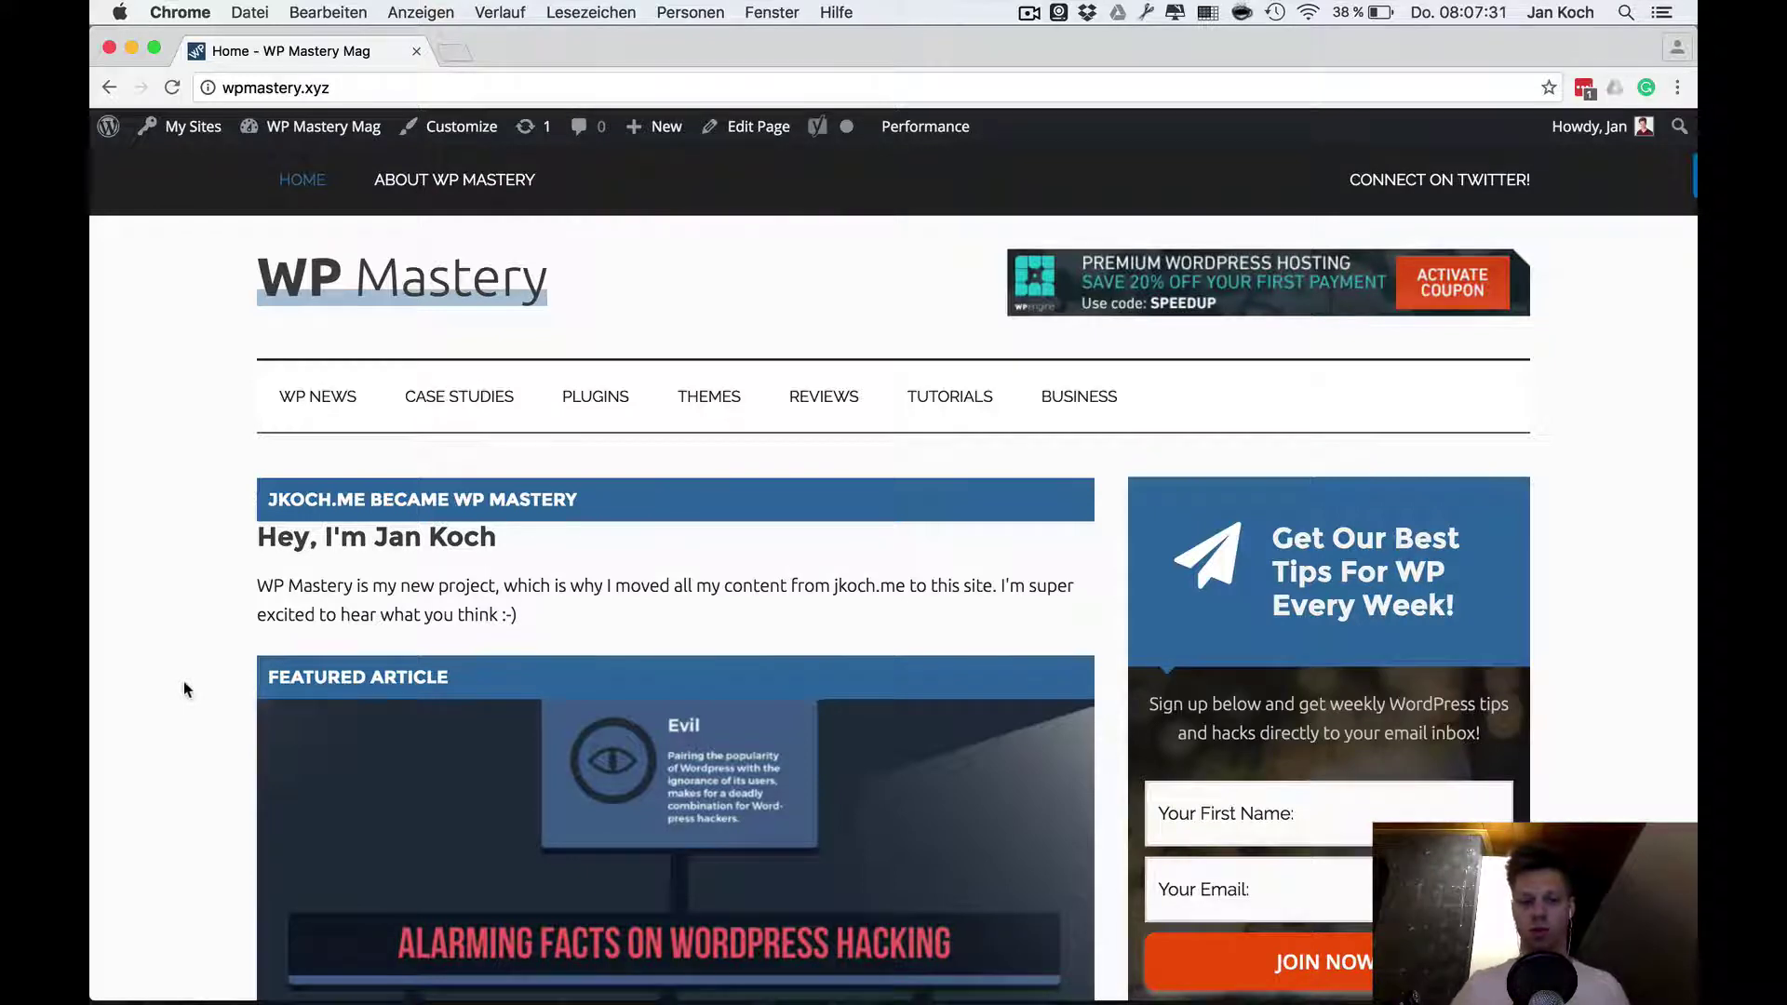
scroll(183, 689, down, 1)
scroll(183, 690, up, 1)
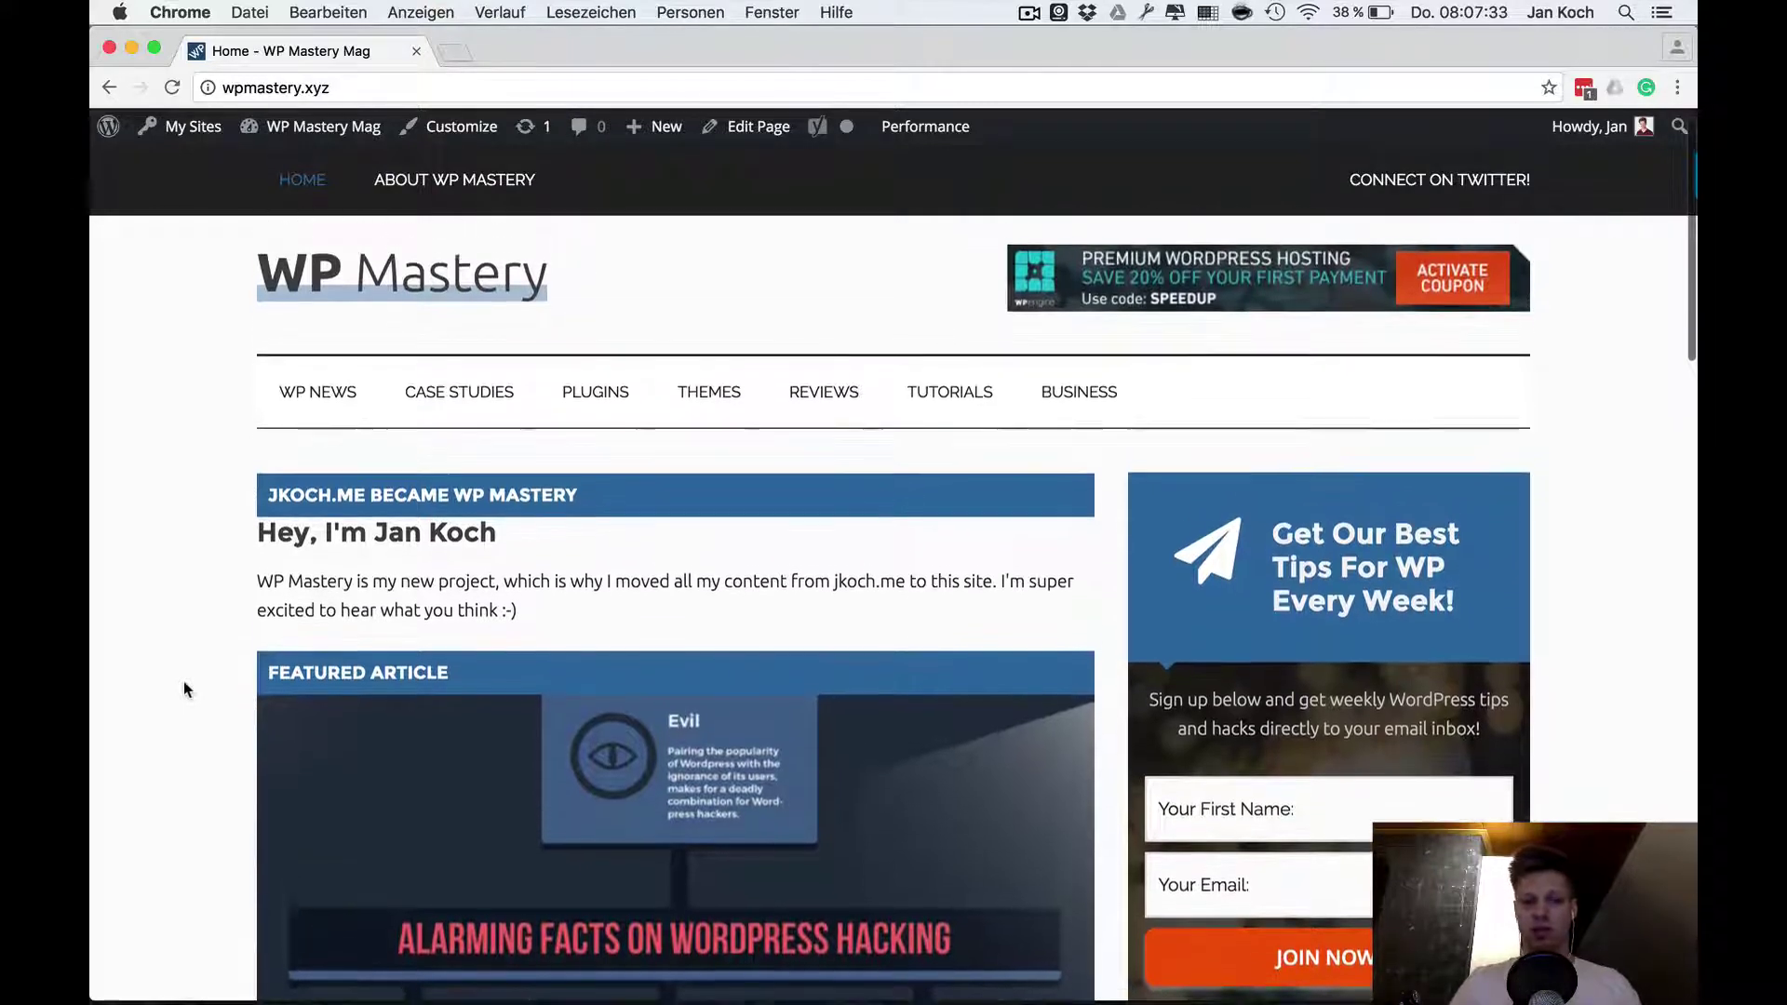
scroll(184, 690, down, 6)
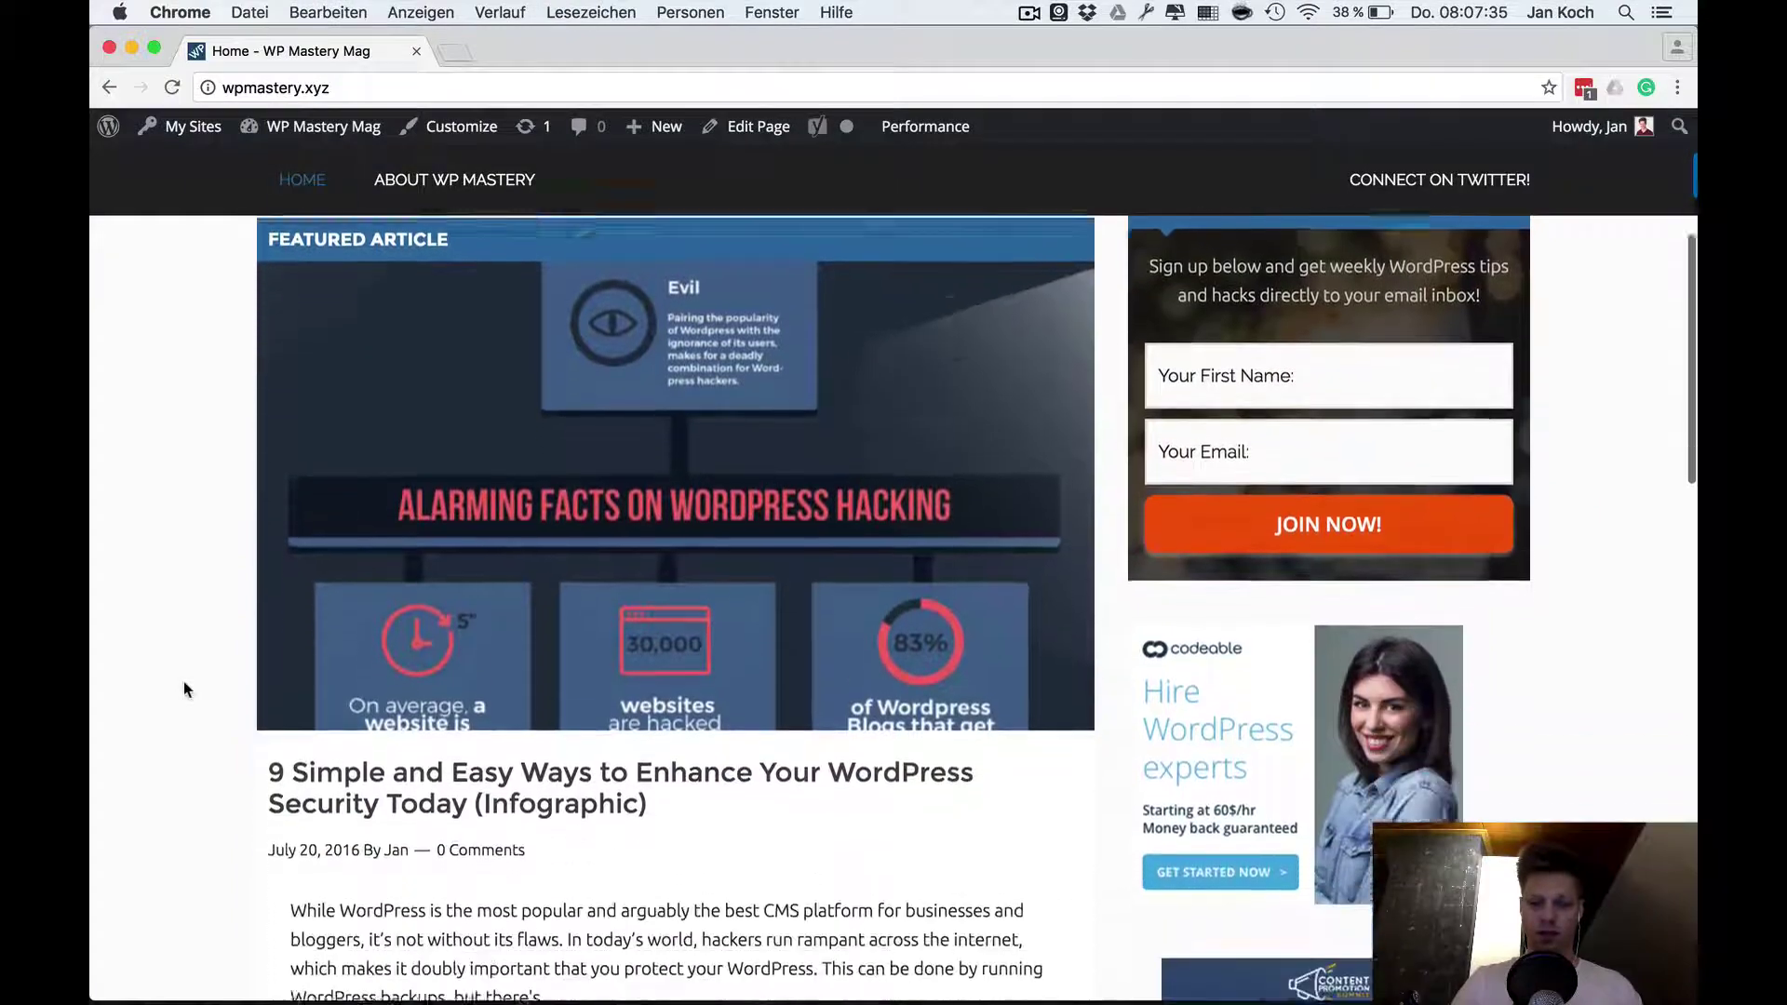
scroll(184, 690, down, 7)
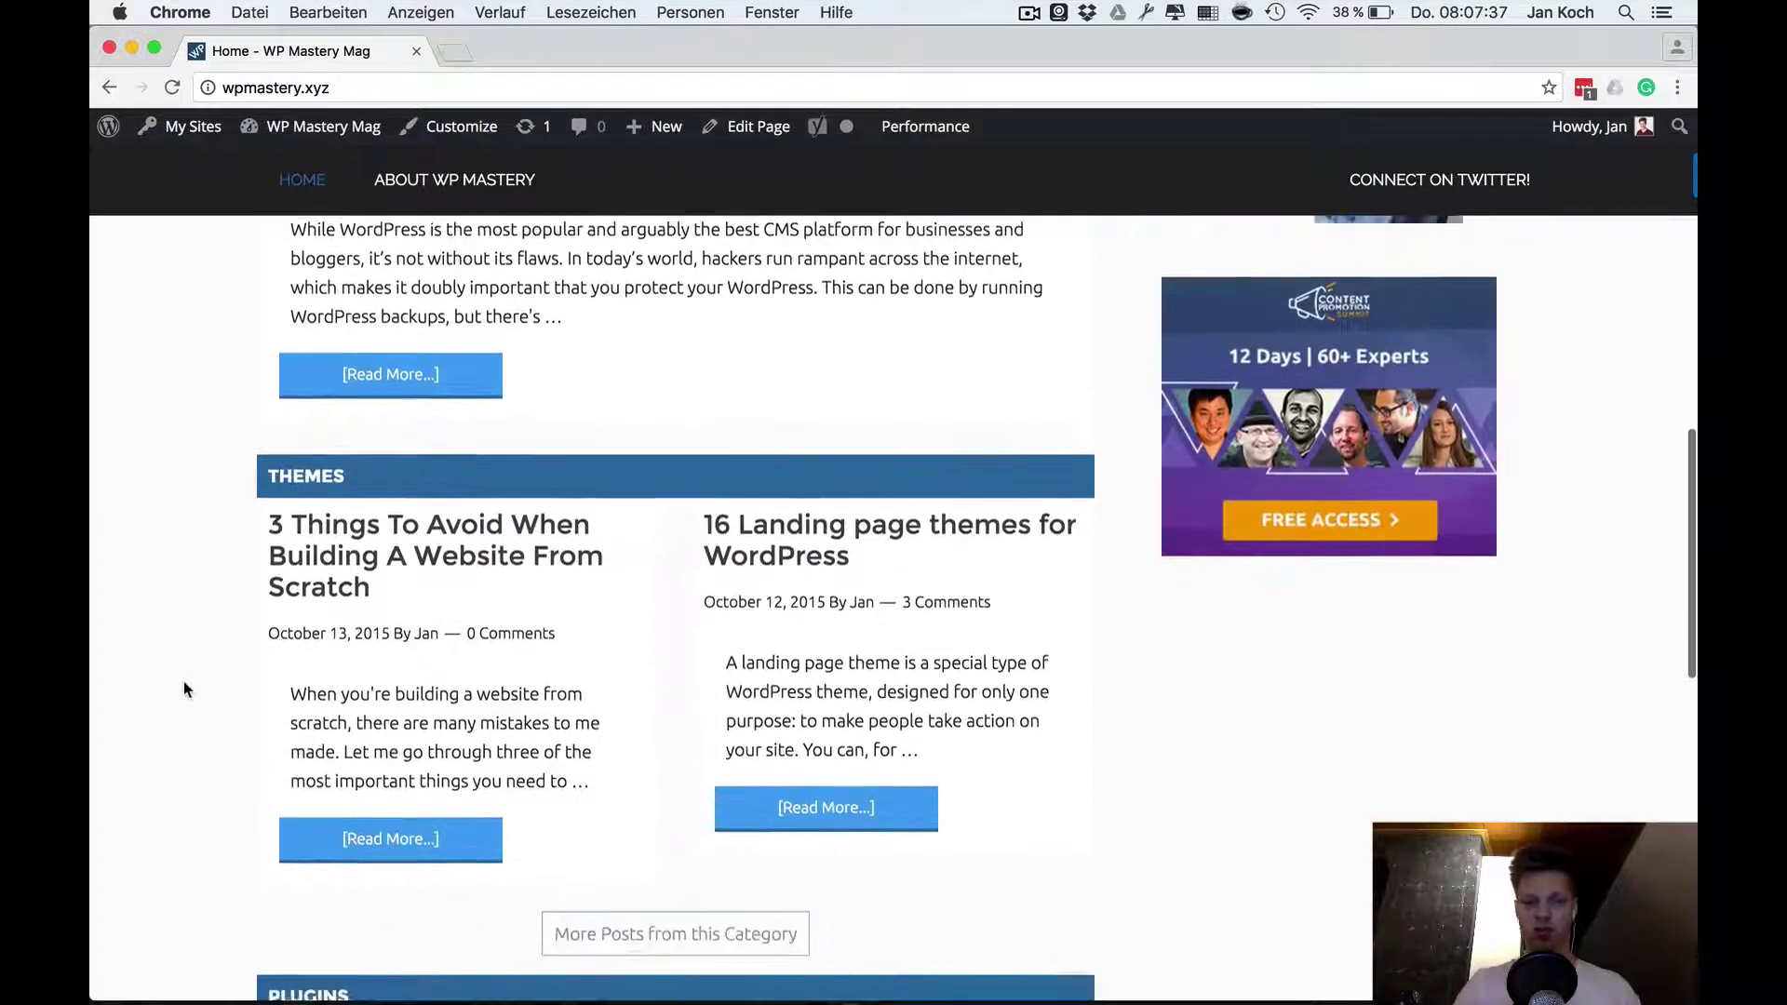
scroll(184, 690, down, 6)
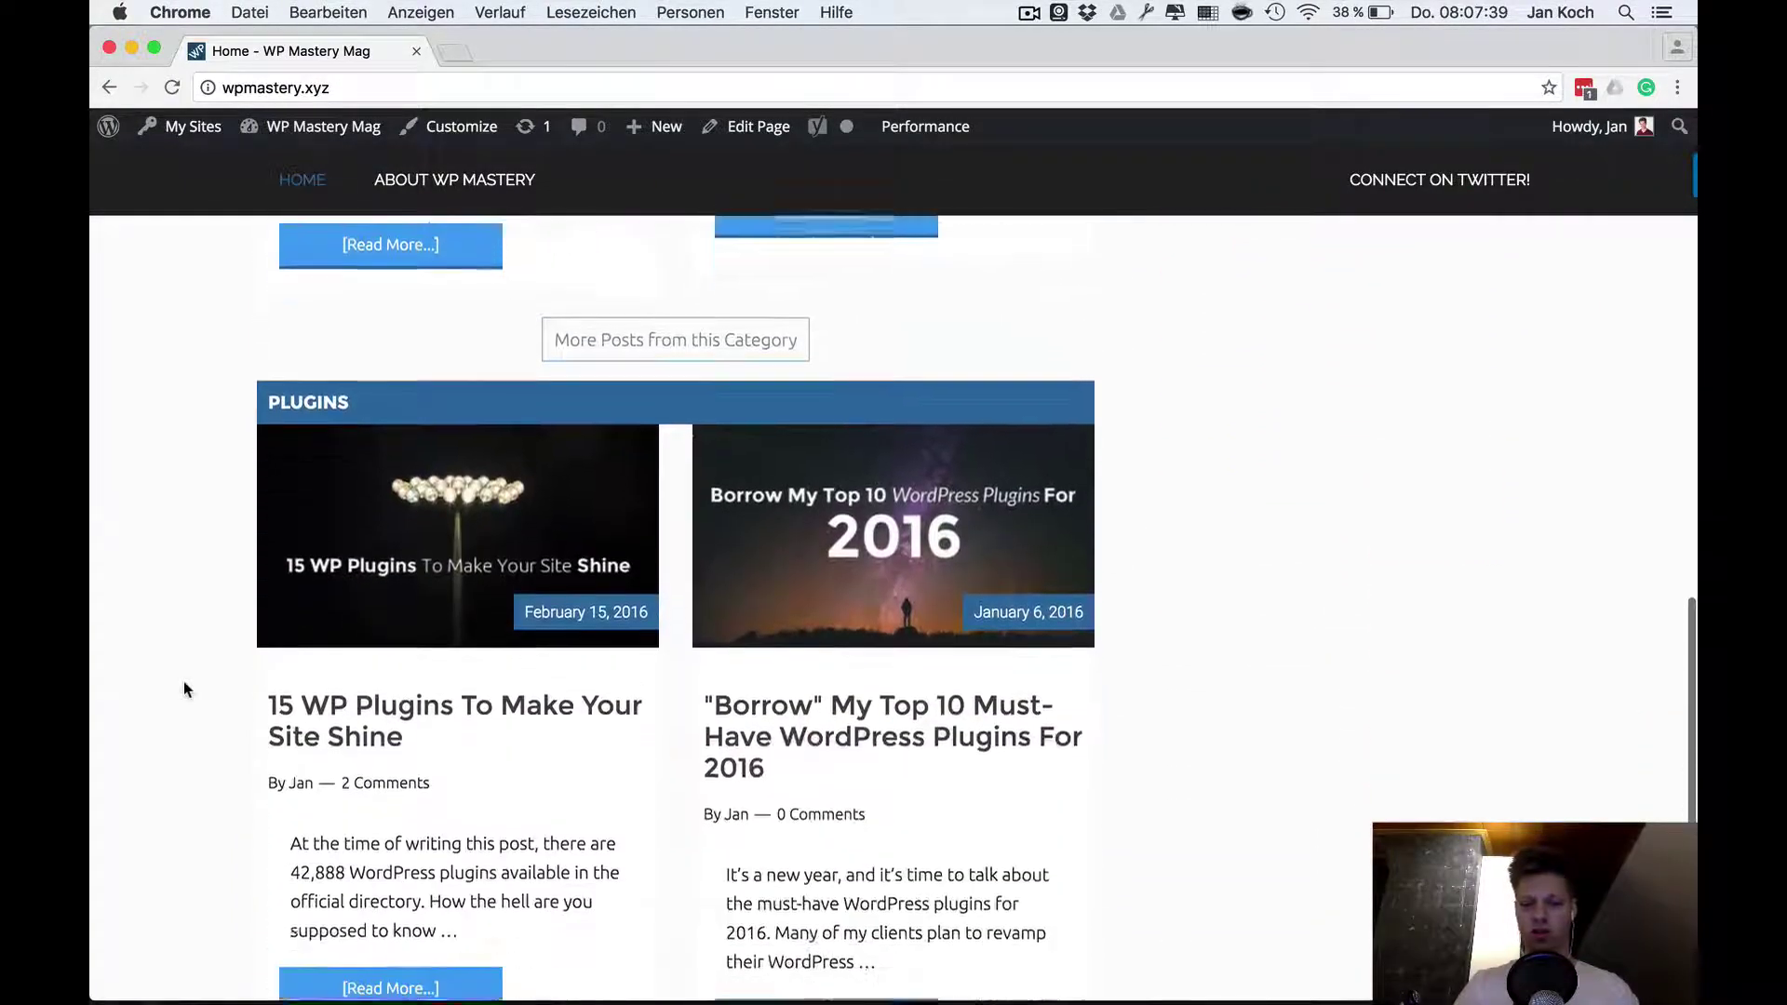
scroll(183, 690, down, 4)
scroll(184, 689, up, 12)
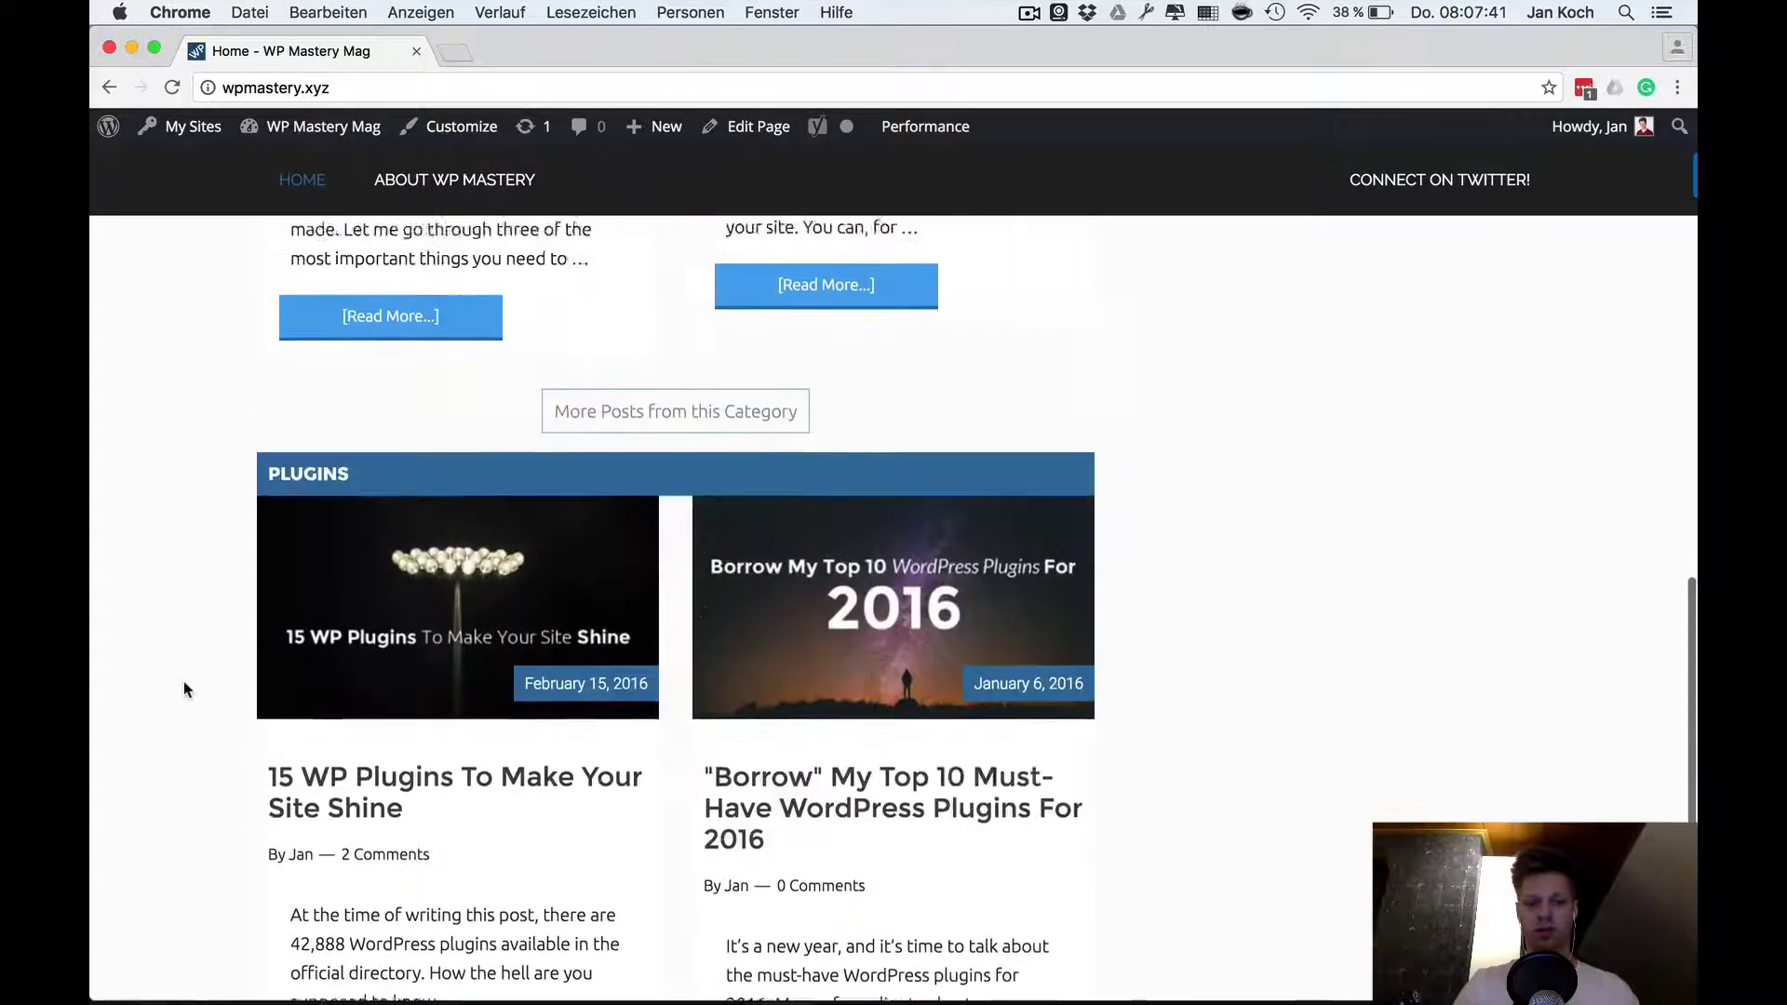
scroll(184, 690, up, 10)
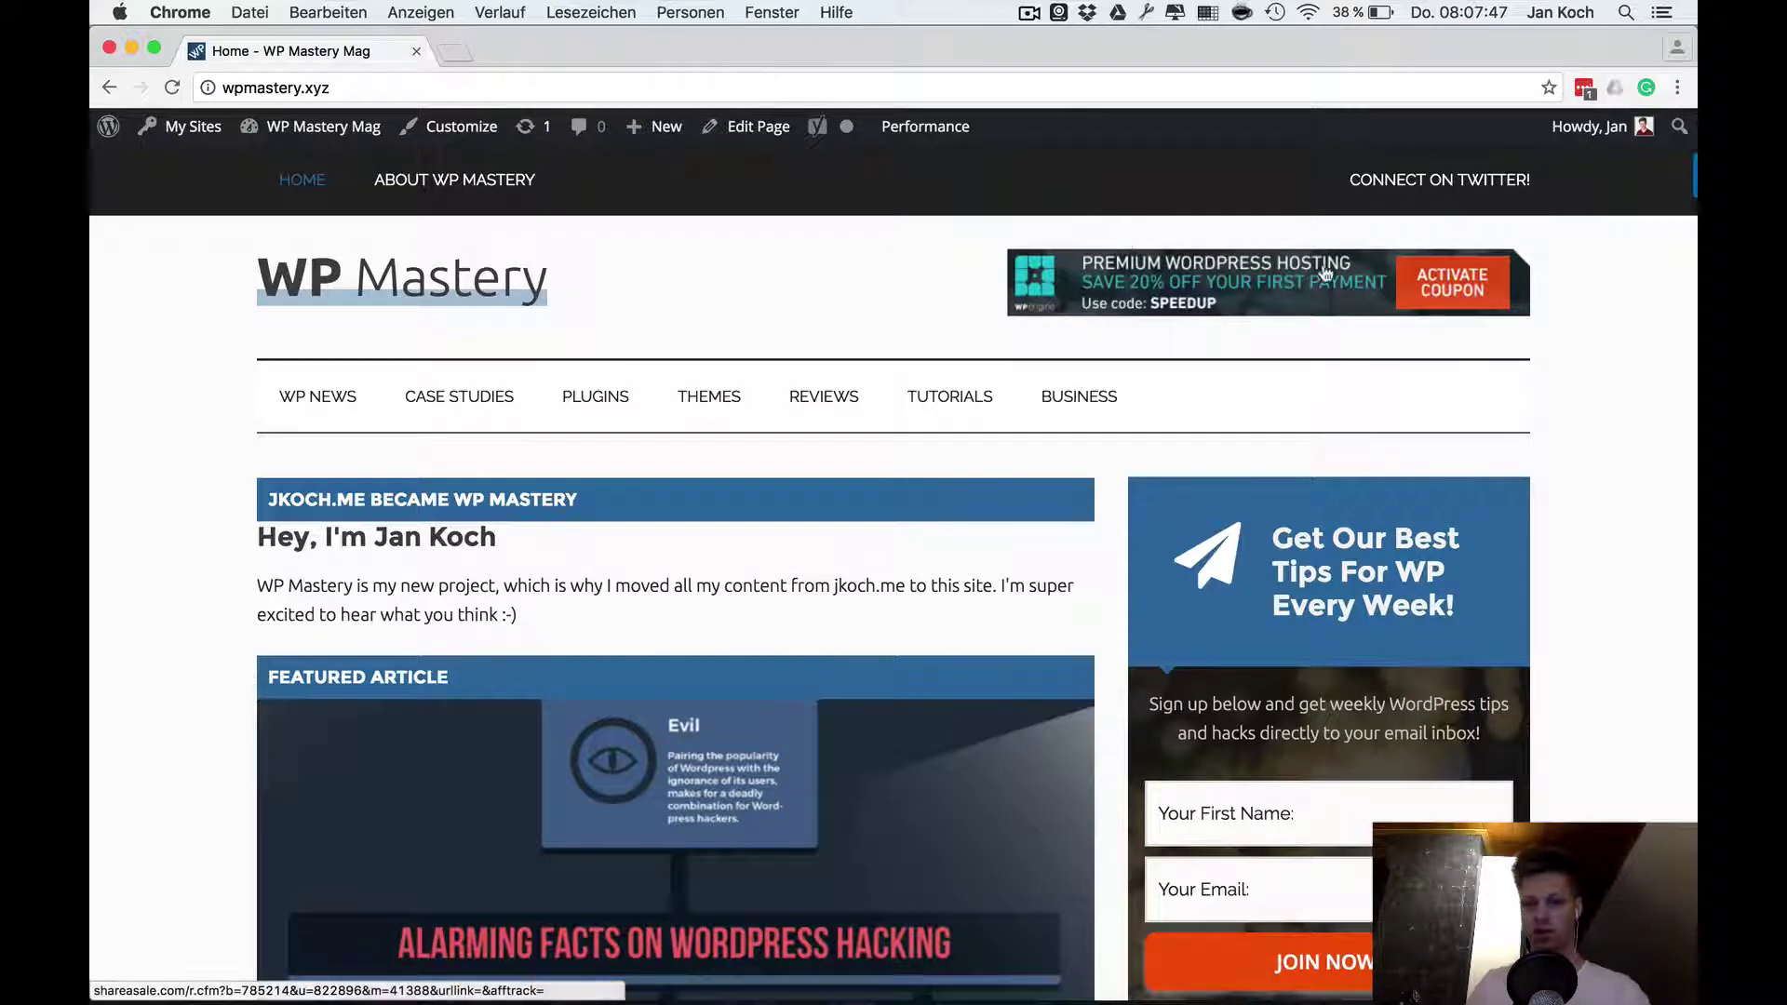
scroll(1530, 576, down, 3)
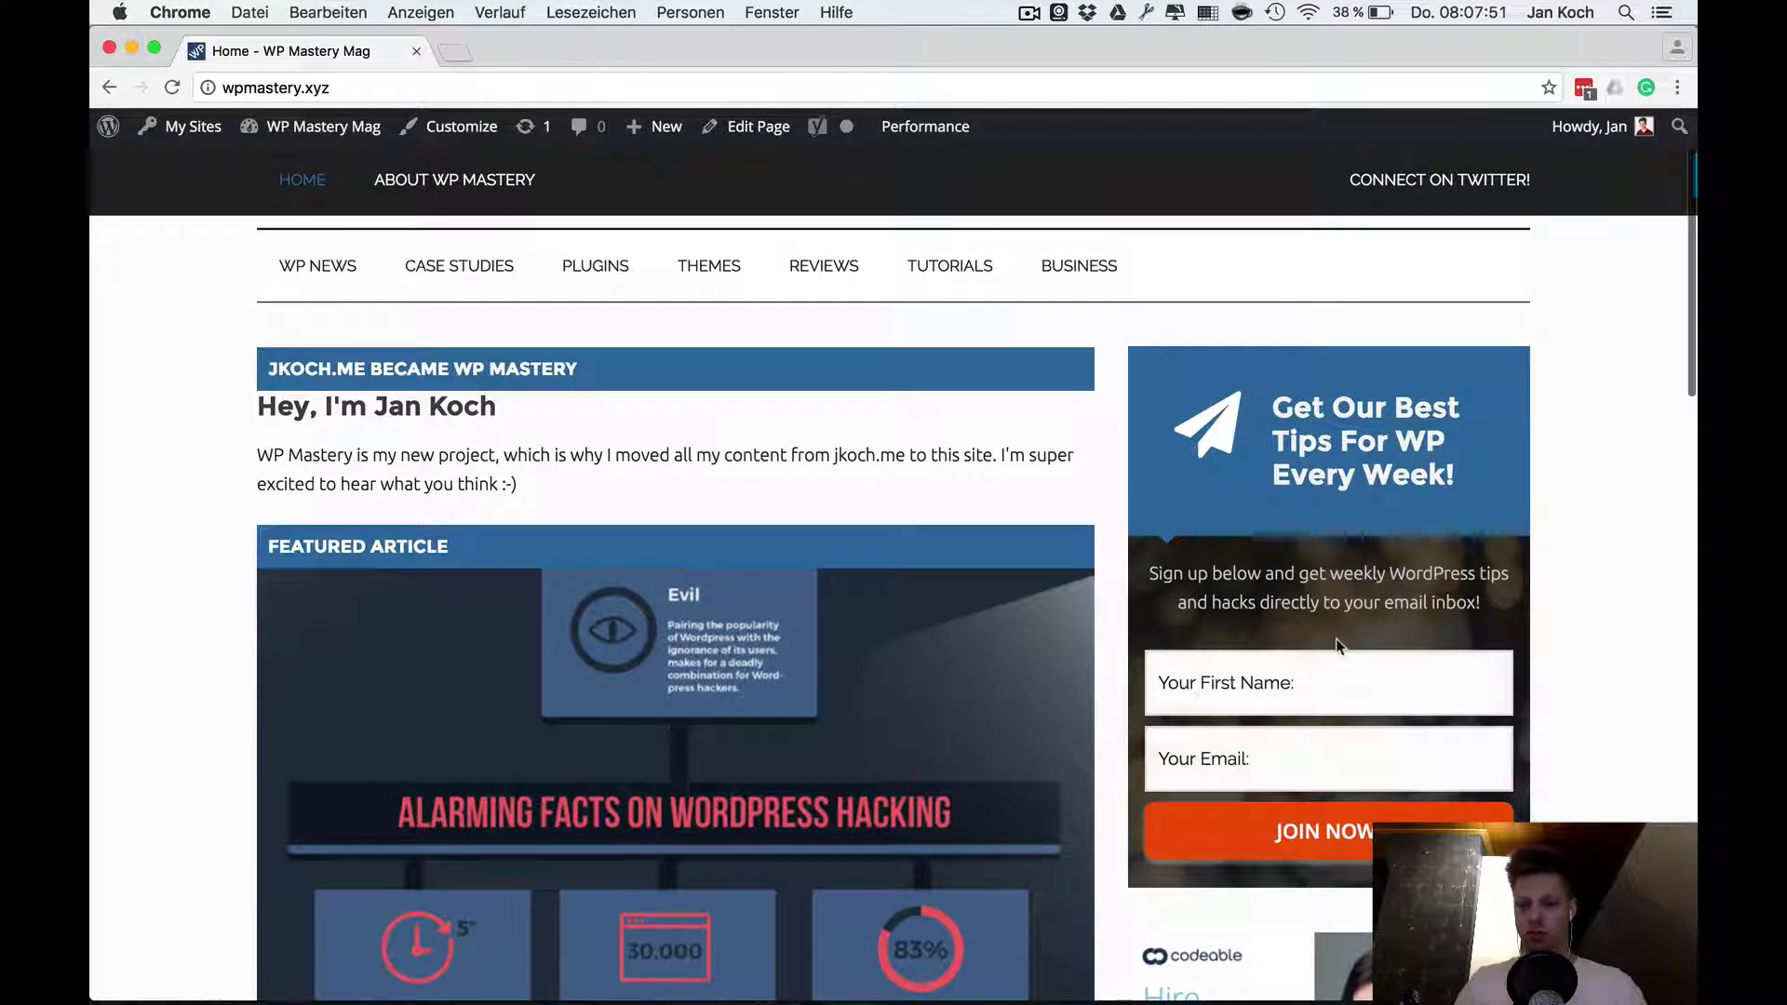
scroll(1337, 643, down, 4)
scroll(1580, 639, down, 10)
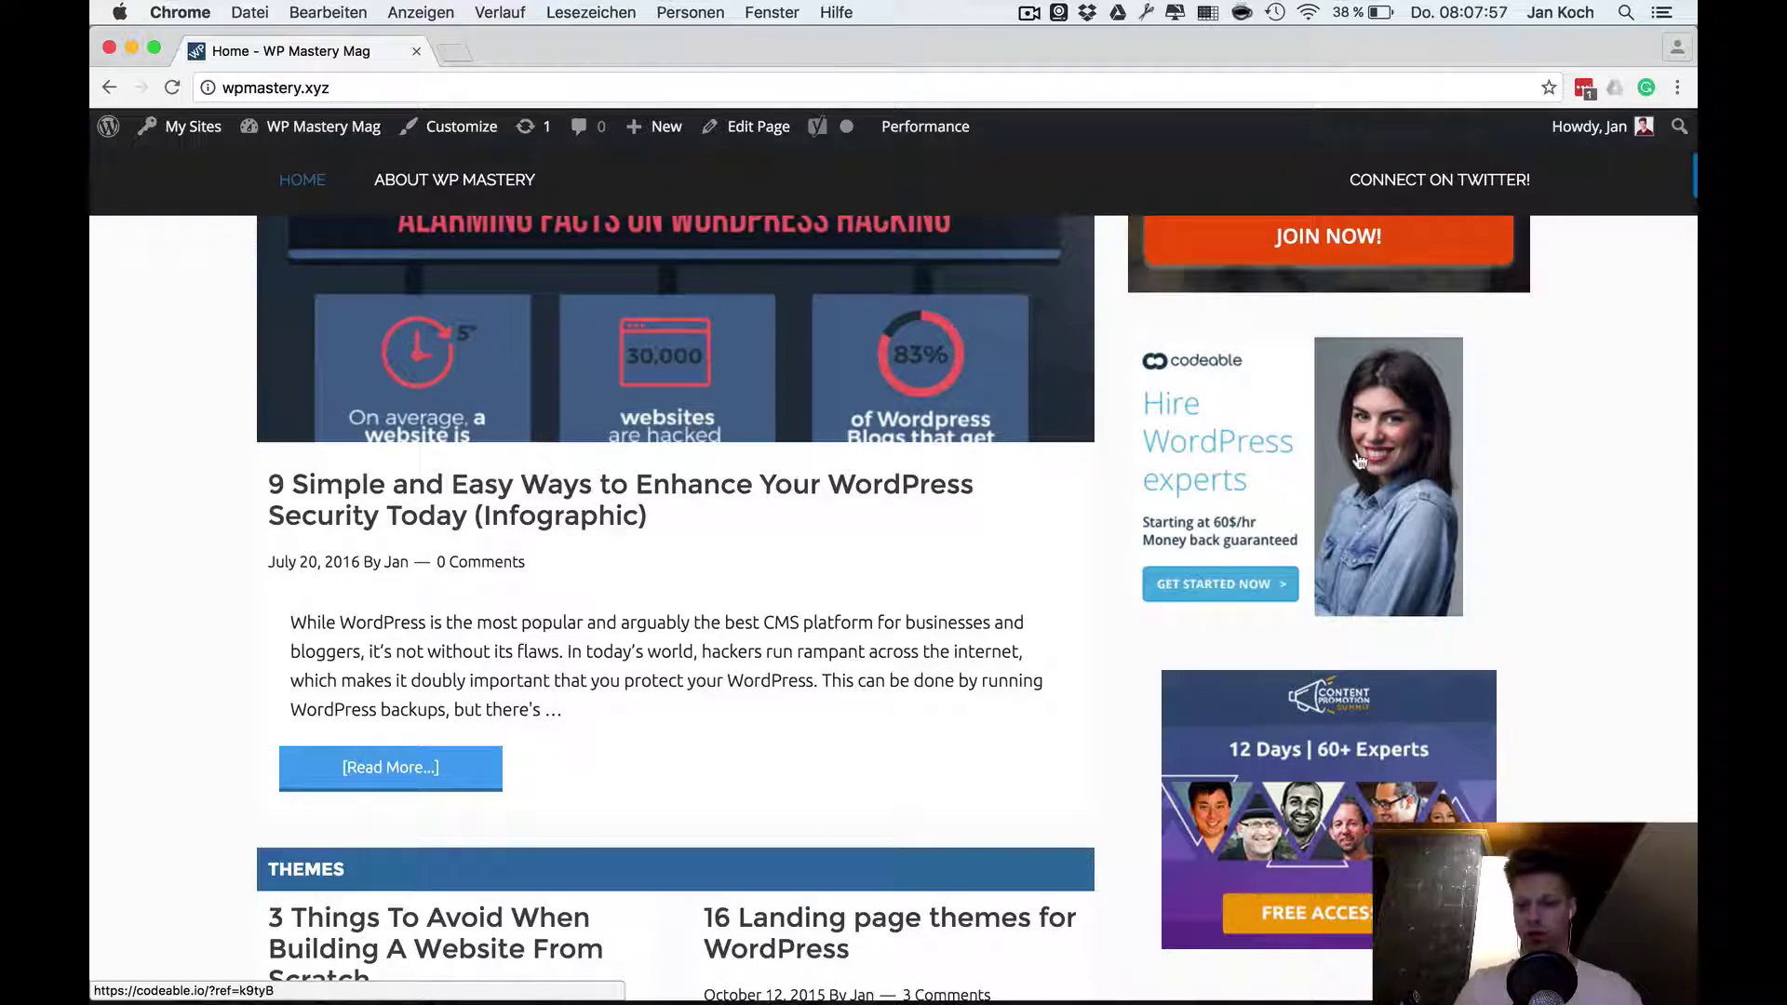
scroll(1359, 419, down, 8)
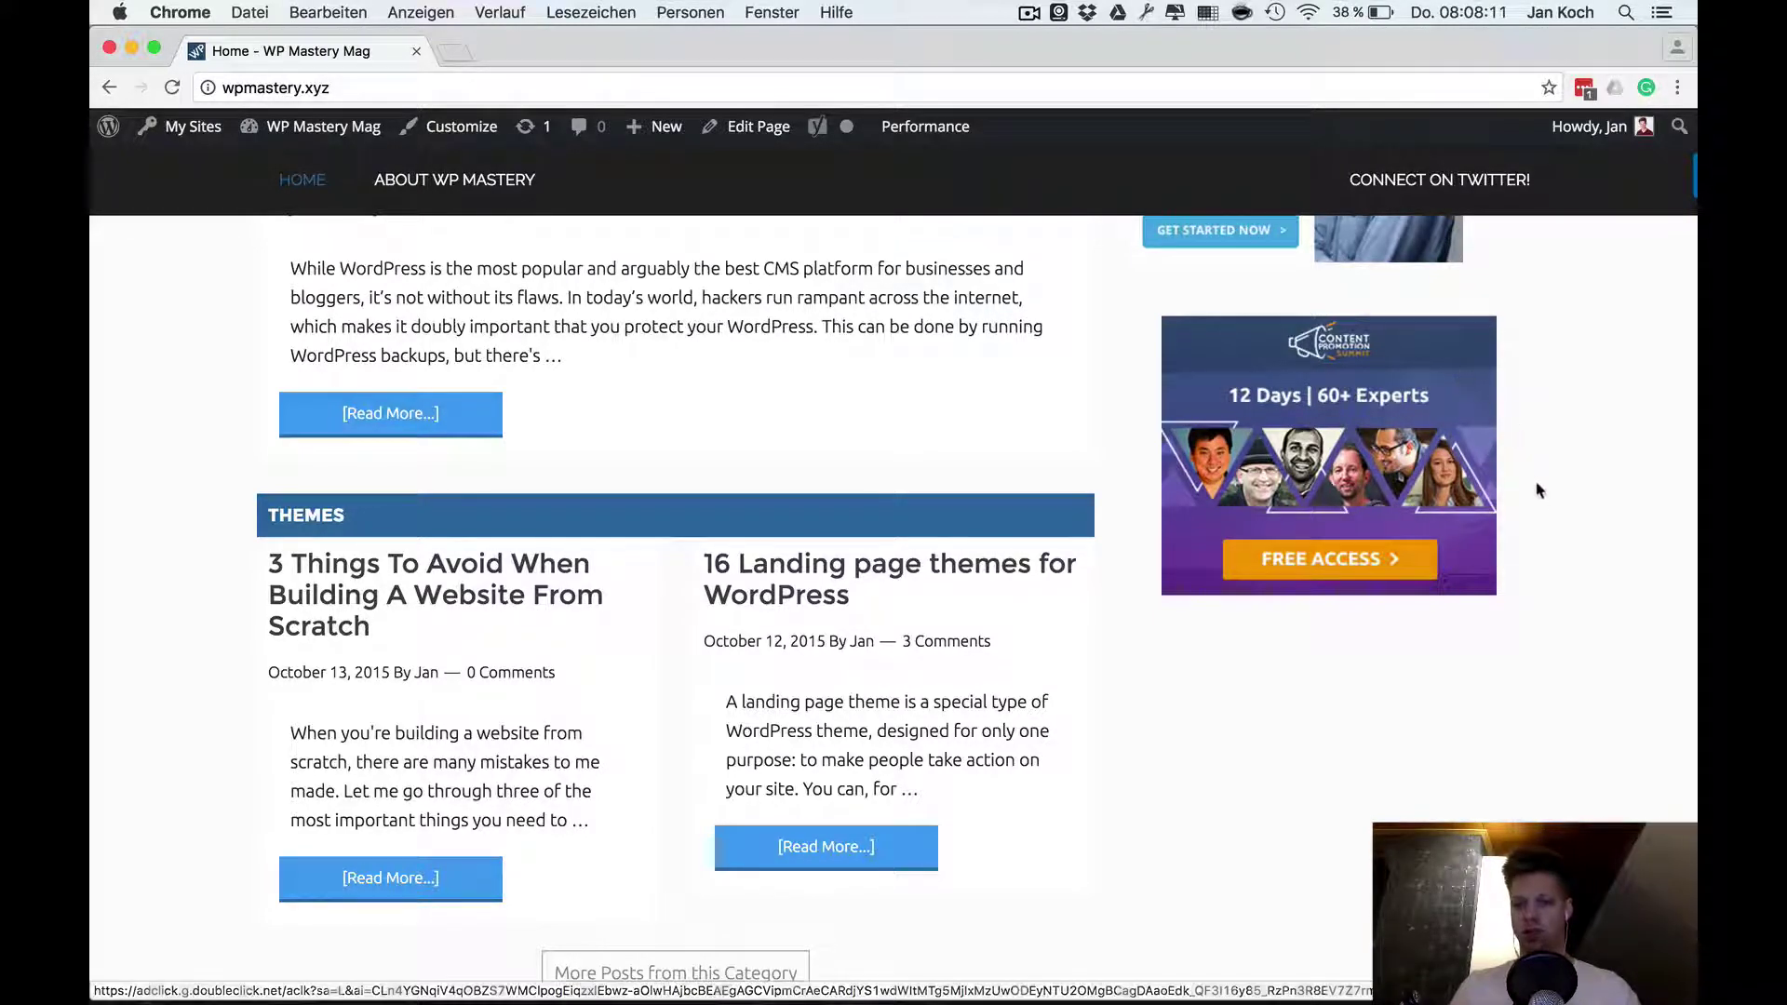
scroll(1536, 495, up, 2)
scroll(1535, 494, down, 3)
scroll(1536, 503, down, 3)
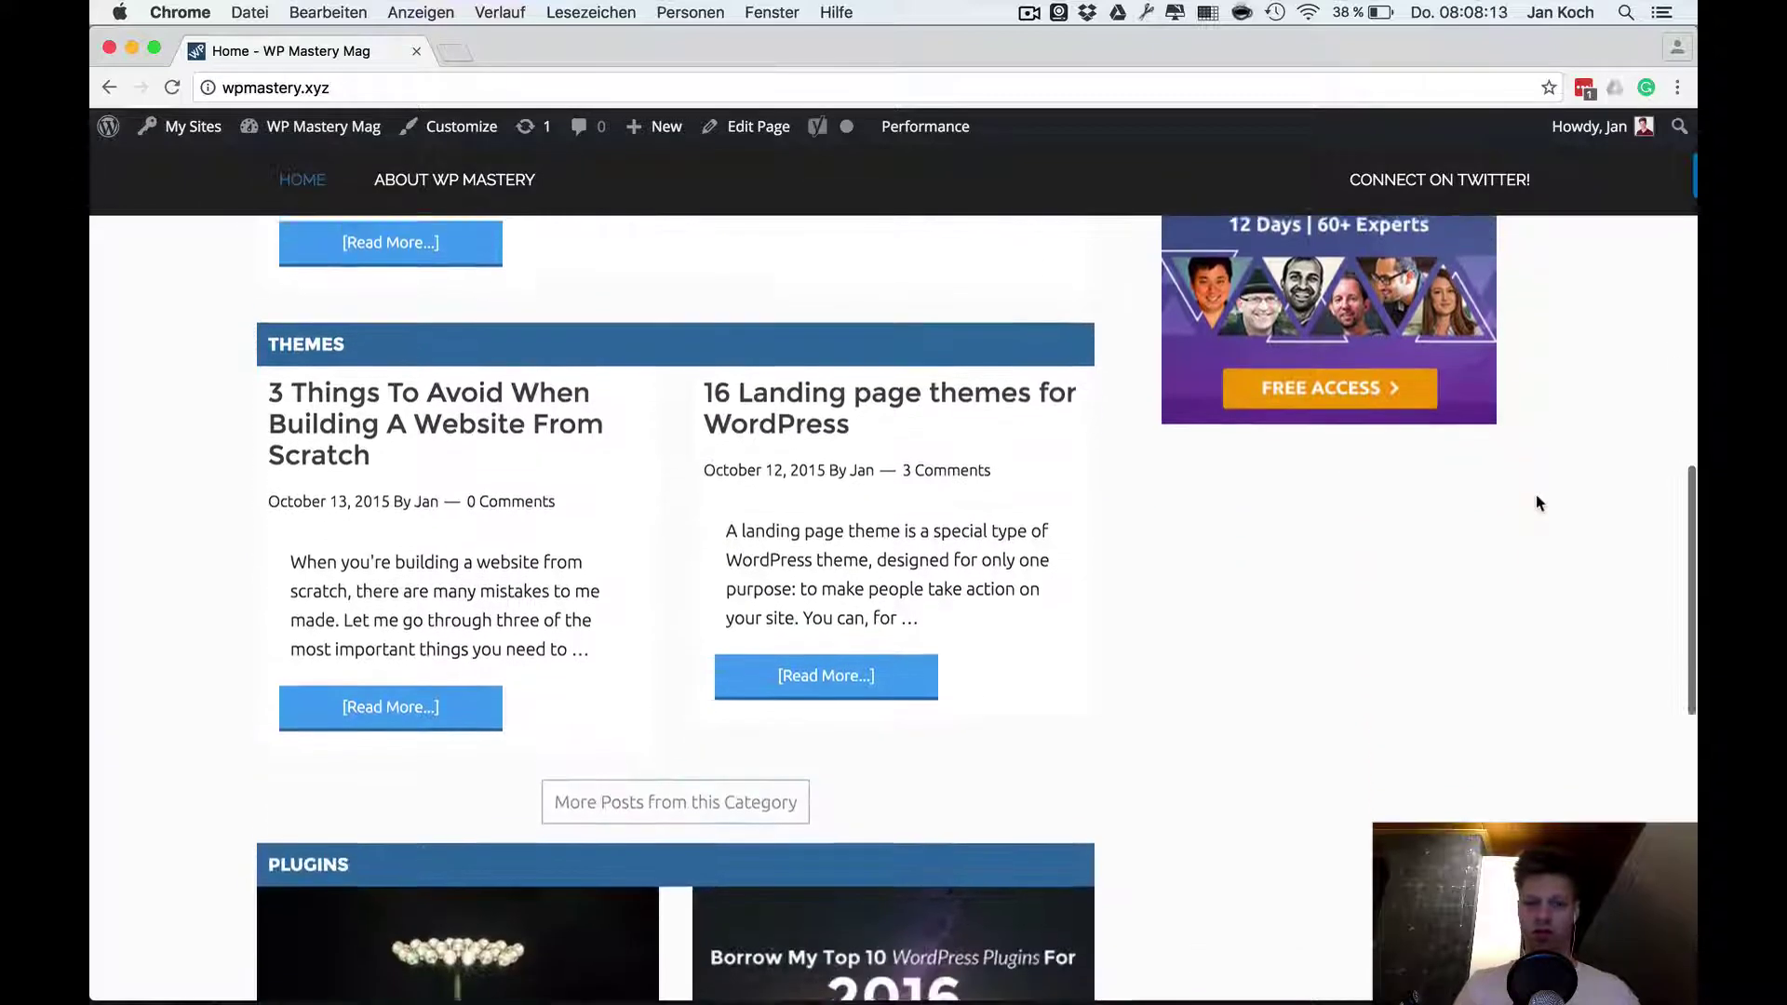
scroll(1536, 503, up, 2)
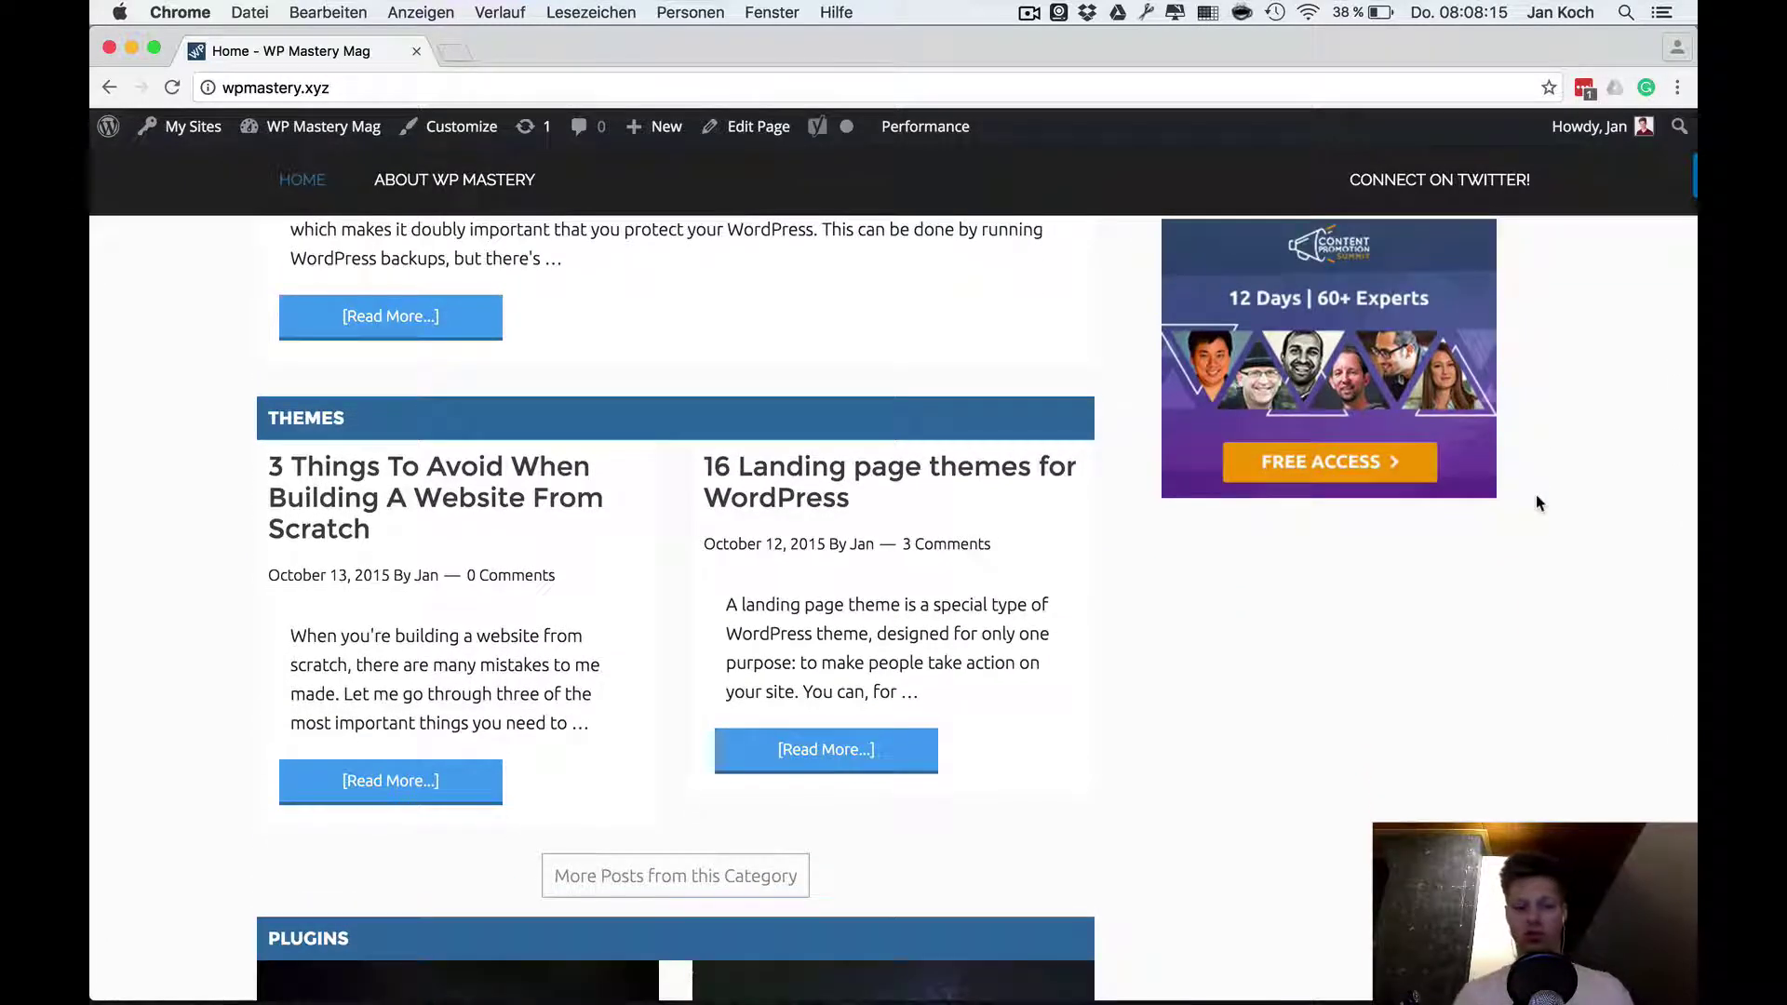
scroll(1536, 503, up, 1)
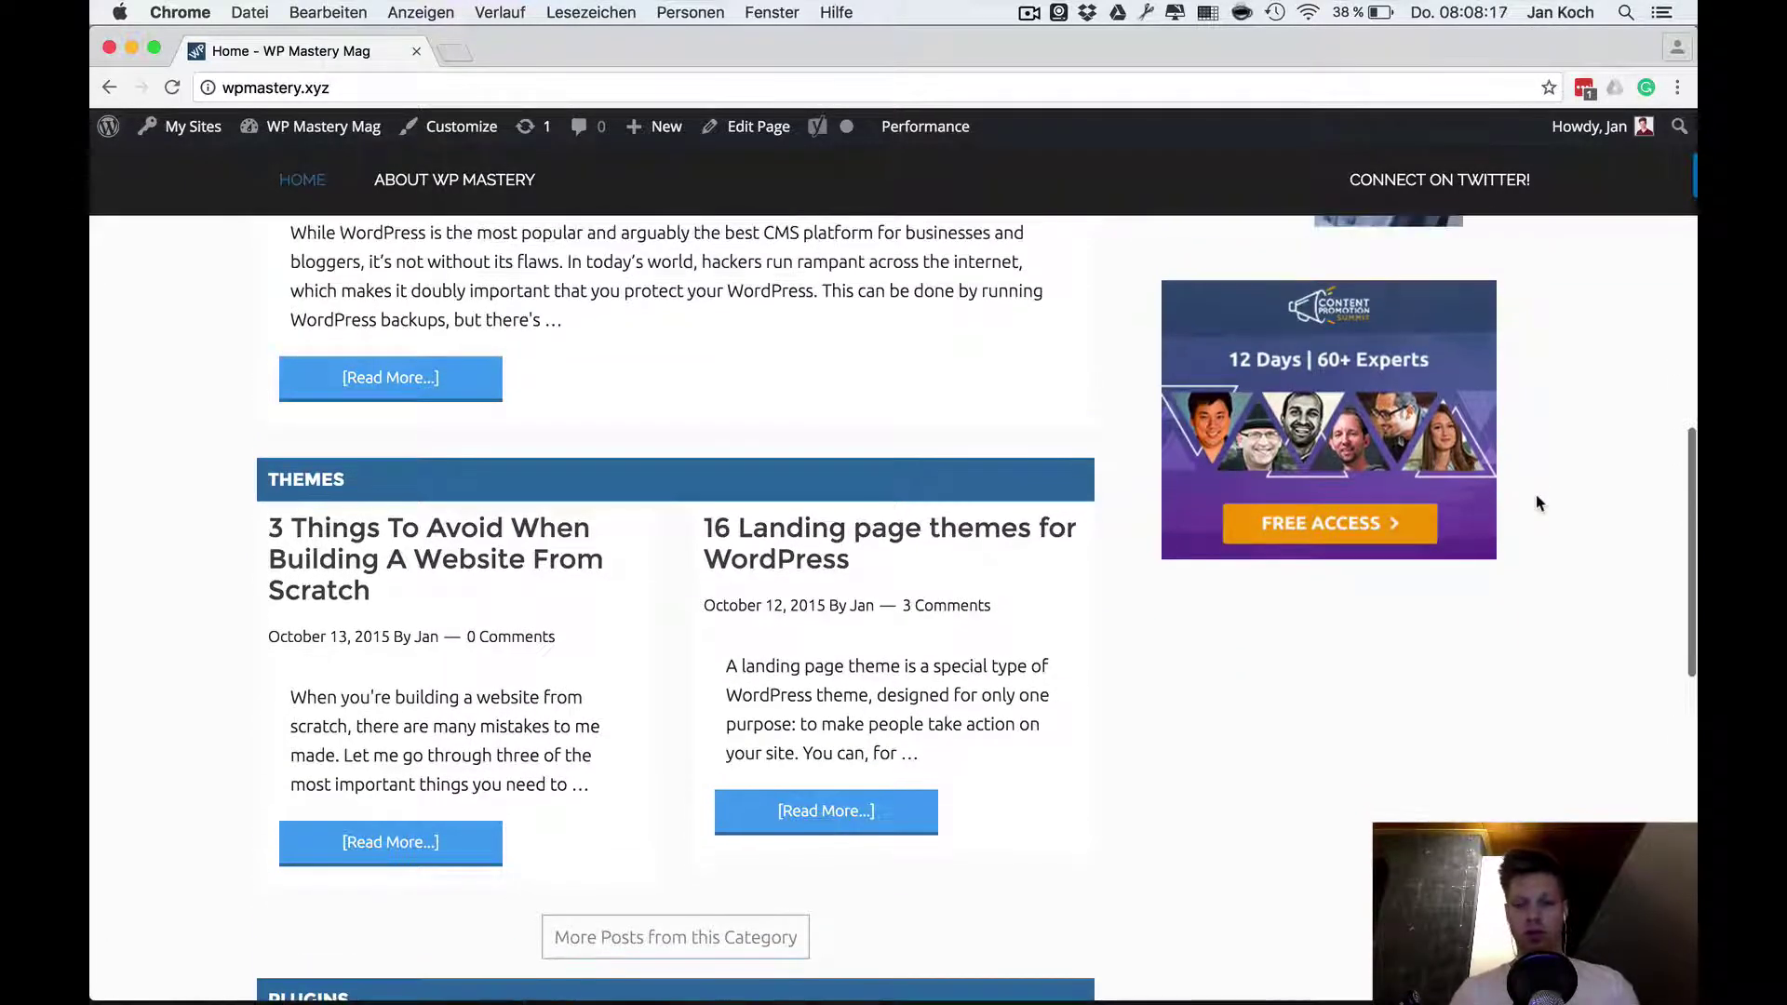
scroll(1536, 498, up, 4)
scroll(1537, 503, up, 3)
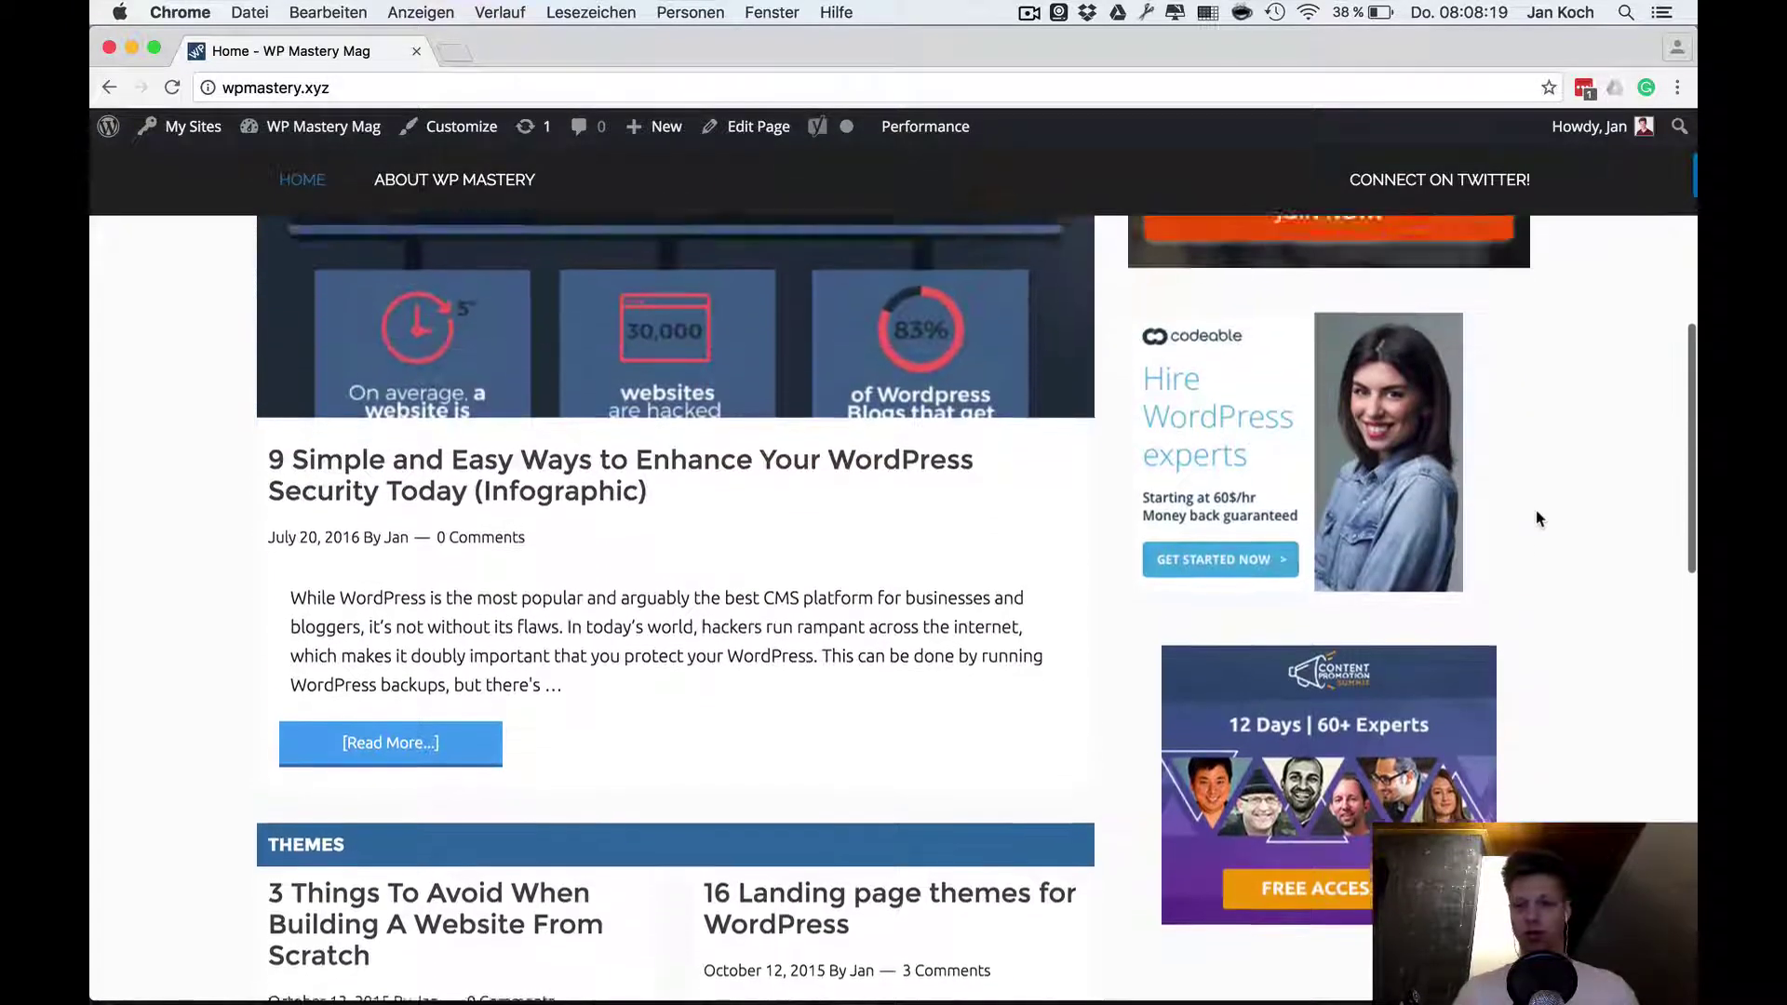
scroll(1536, 510, up, 12)
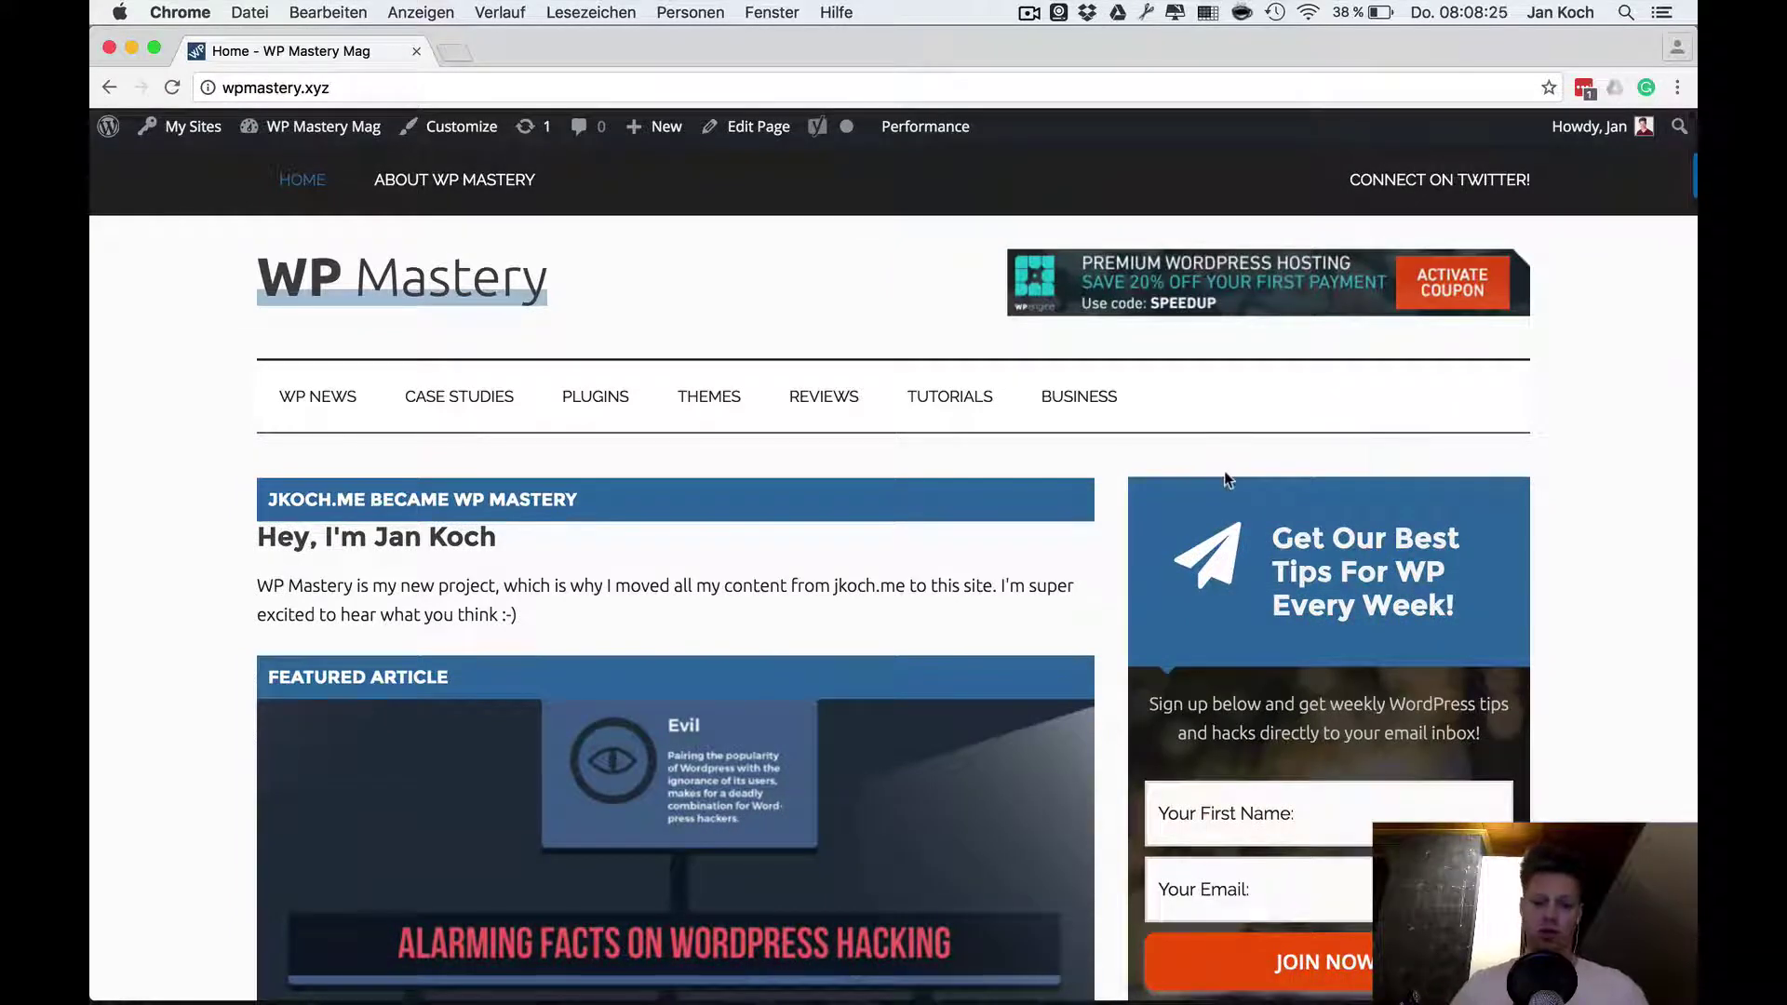
Load localhost/wpmastery in a new tab and flip between it and the live site
key(super+t)
text(loca)
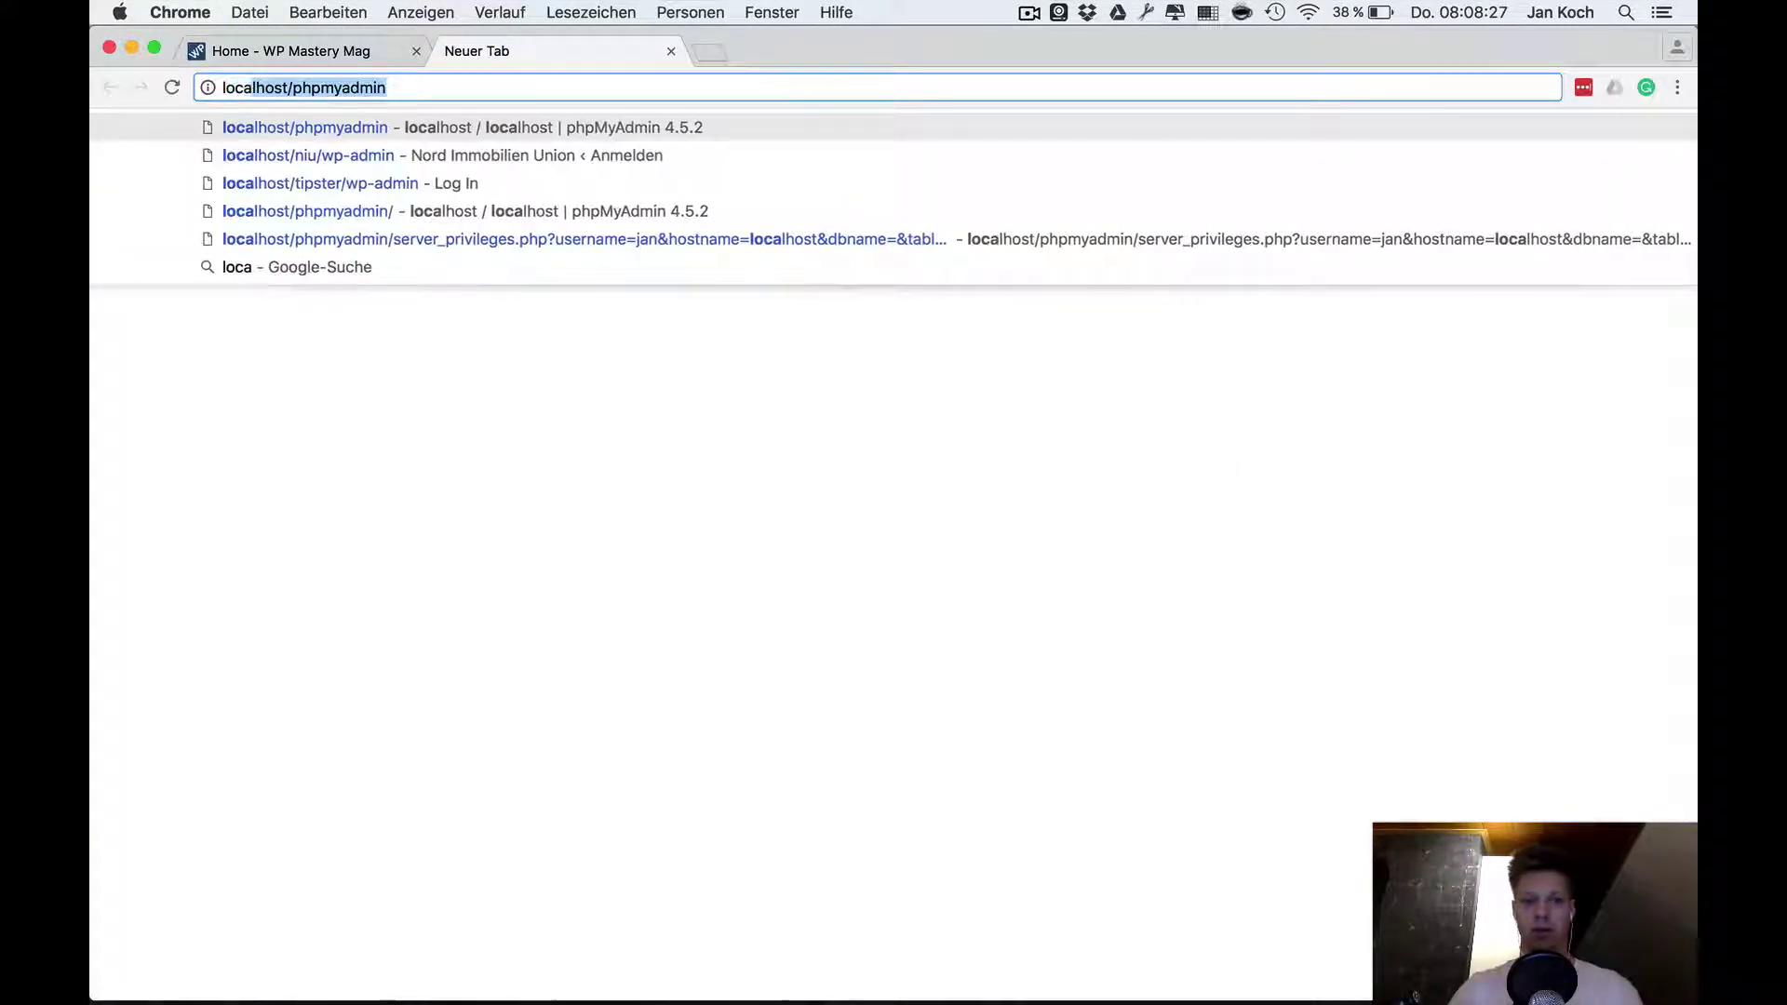
text(lhos)
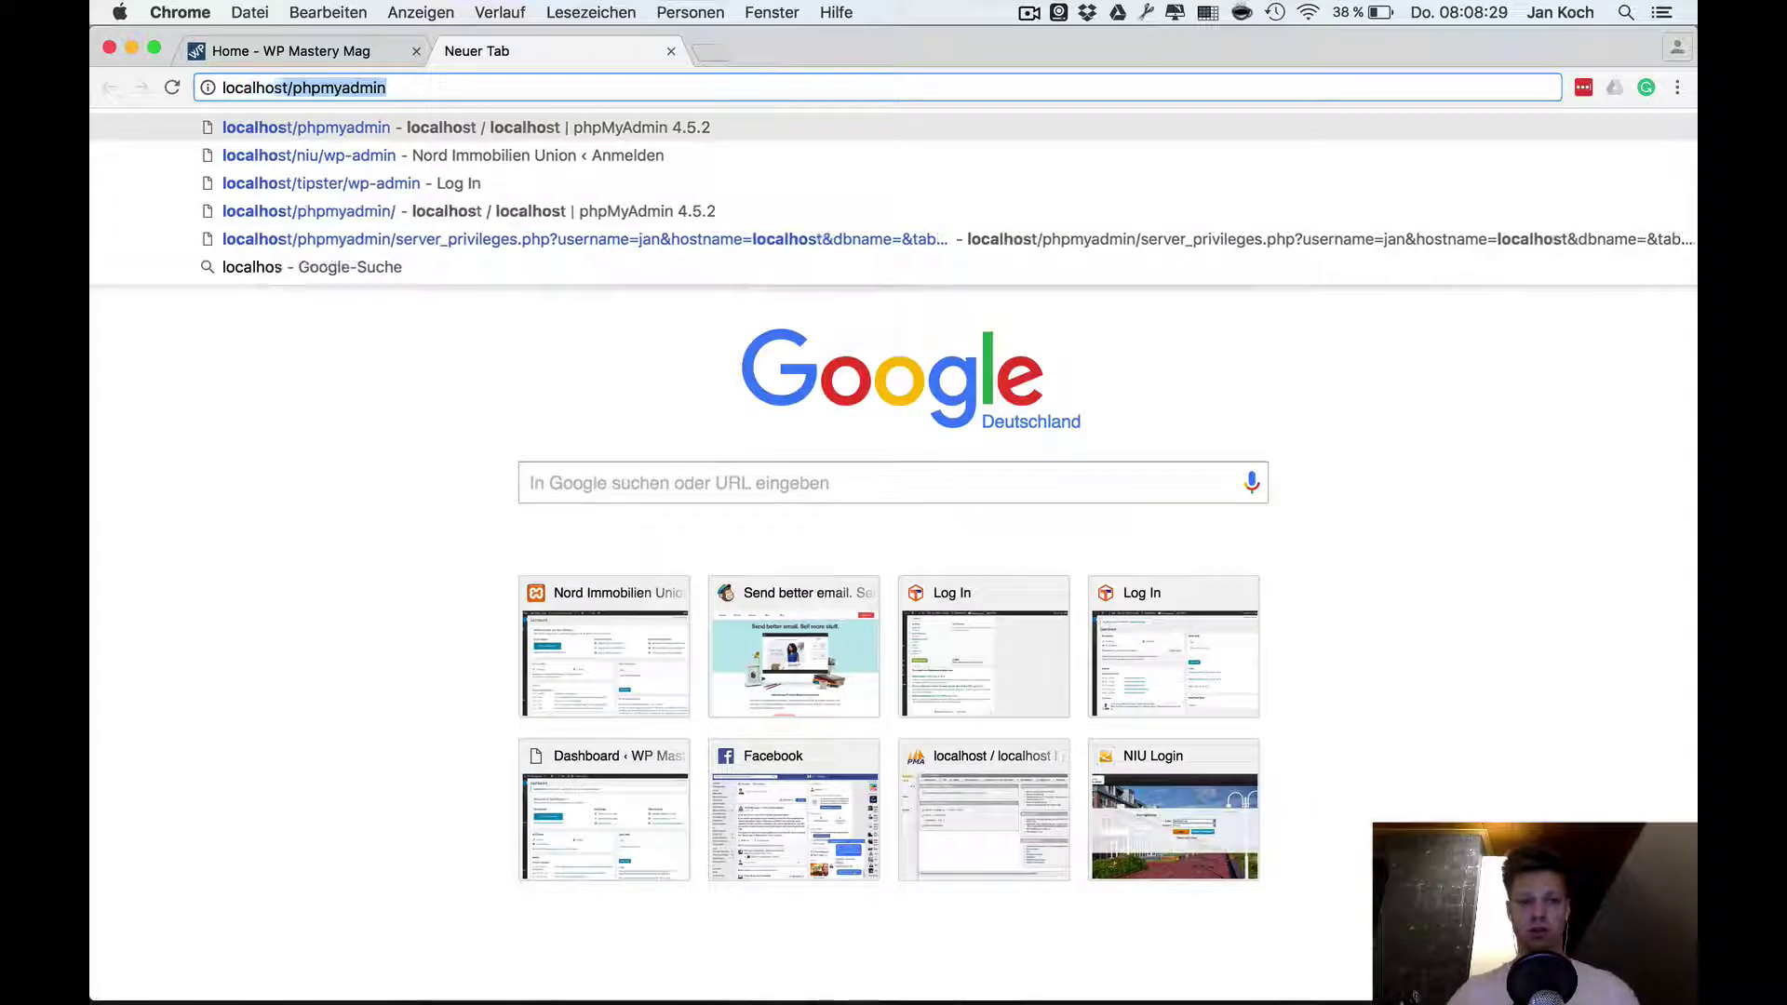
text(t/wpmastery)
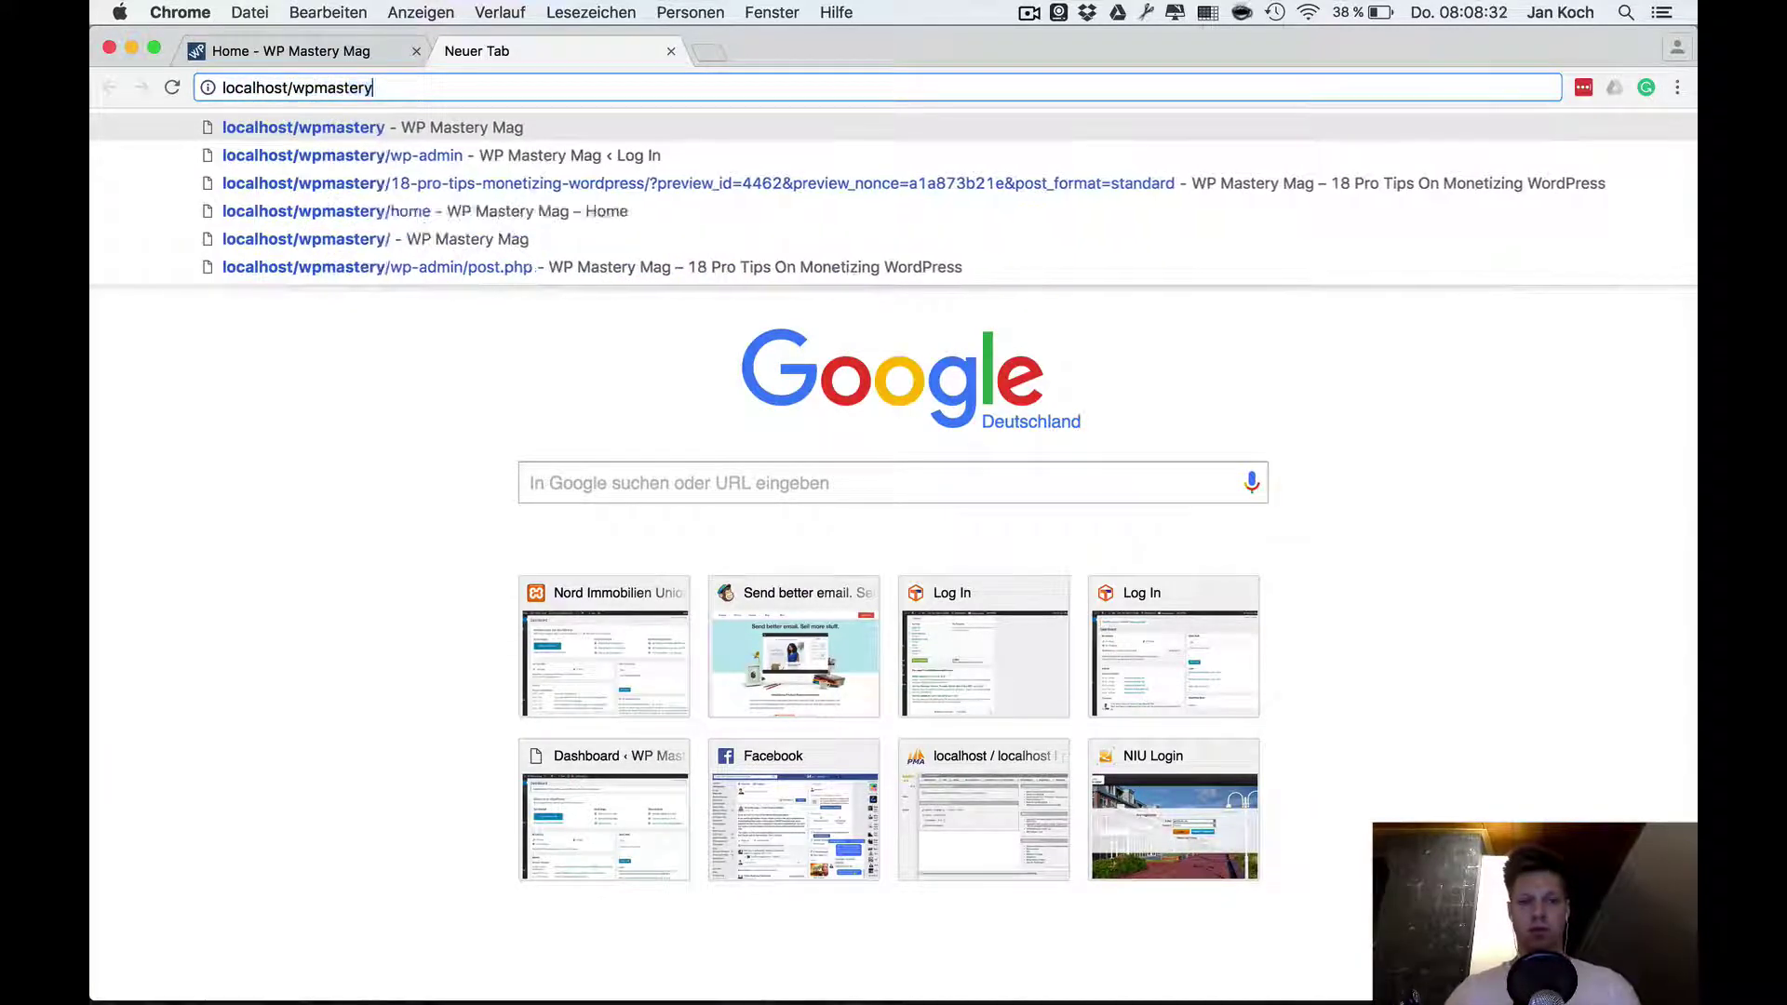
key(Return)
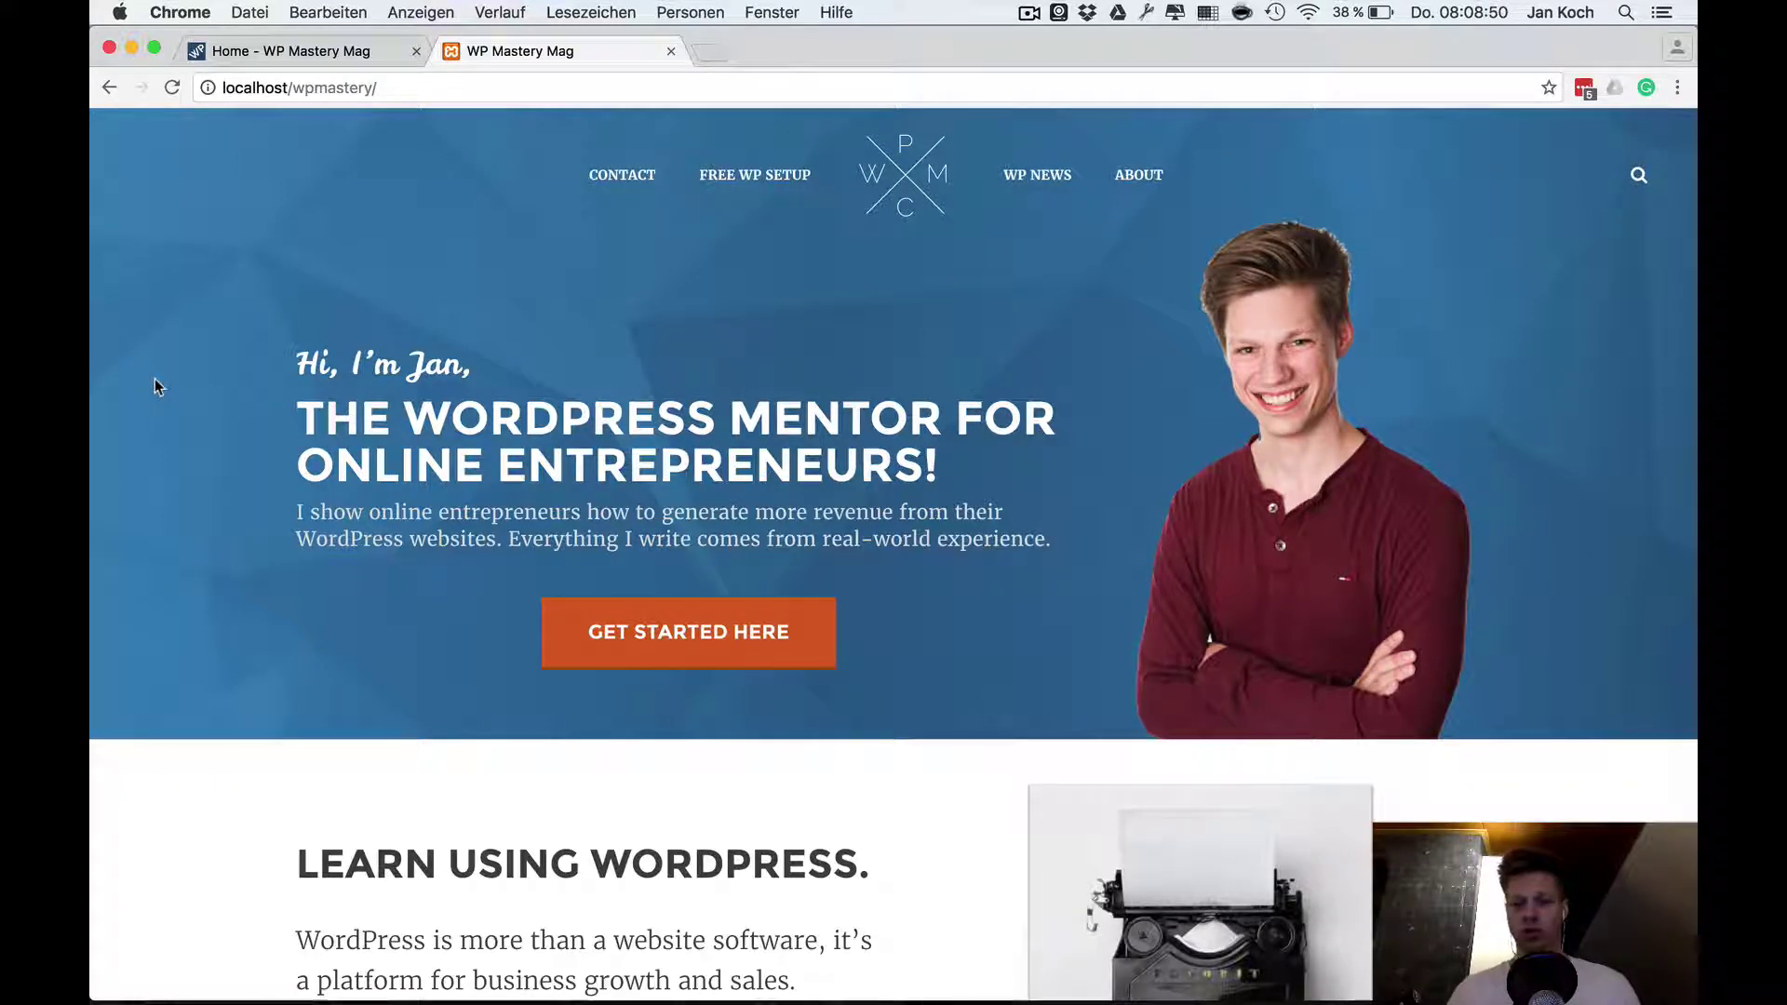
click(227, 58)
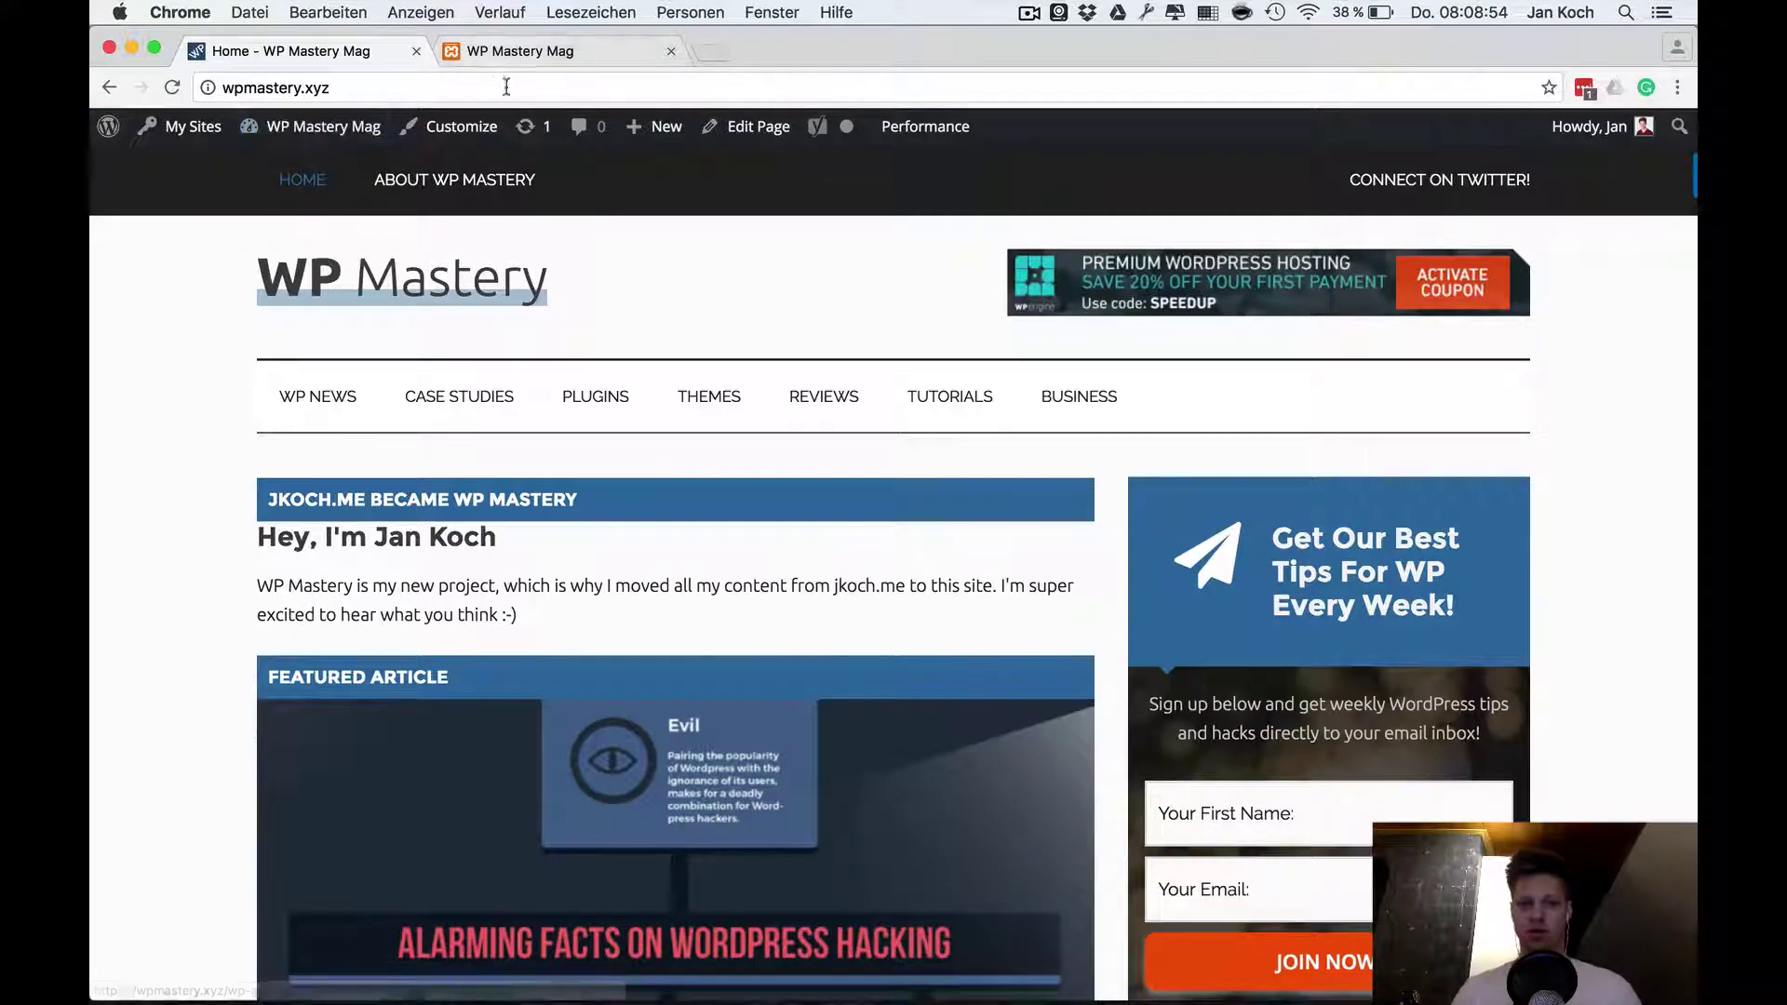
click(503, 52)
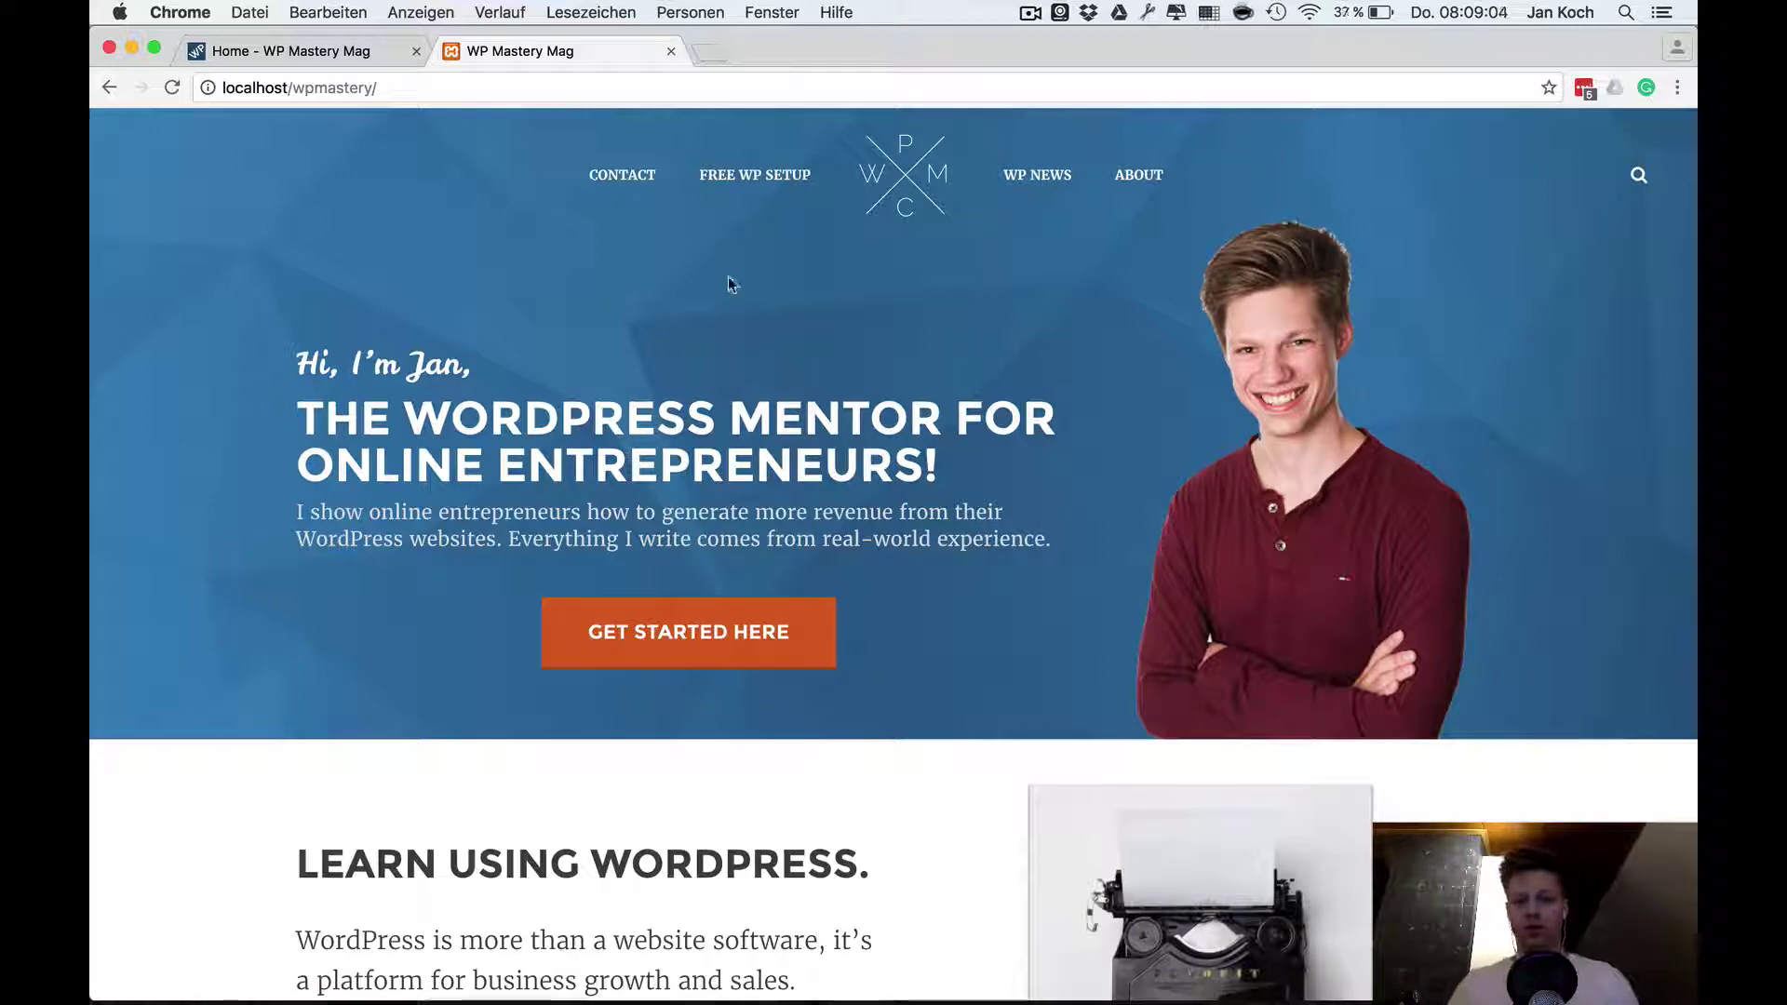
scroll(241, 443, down, 5)
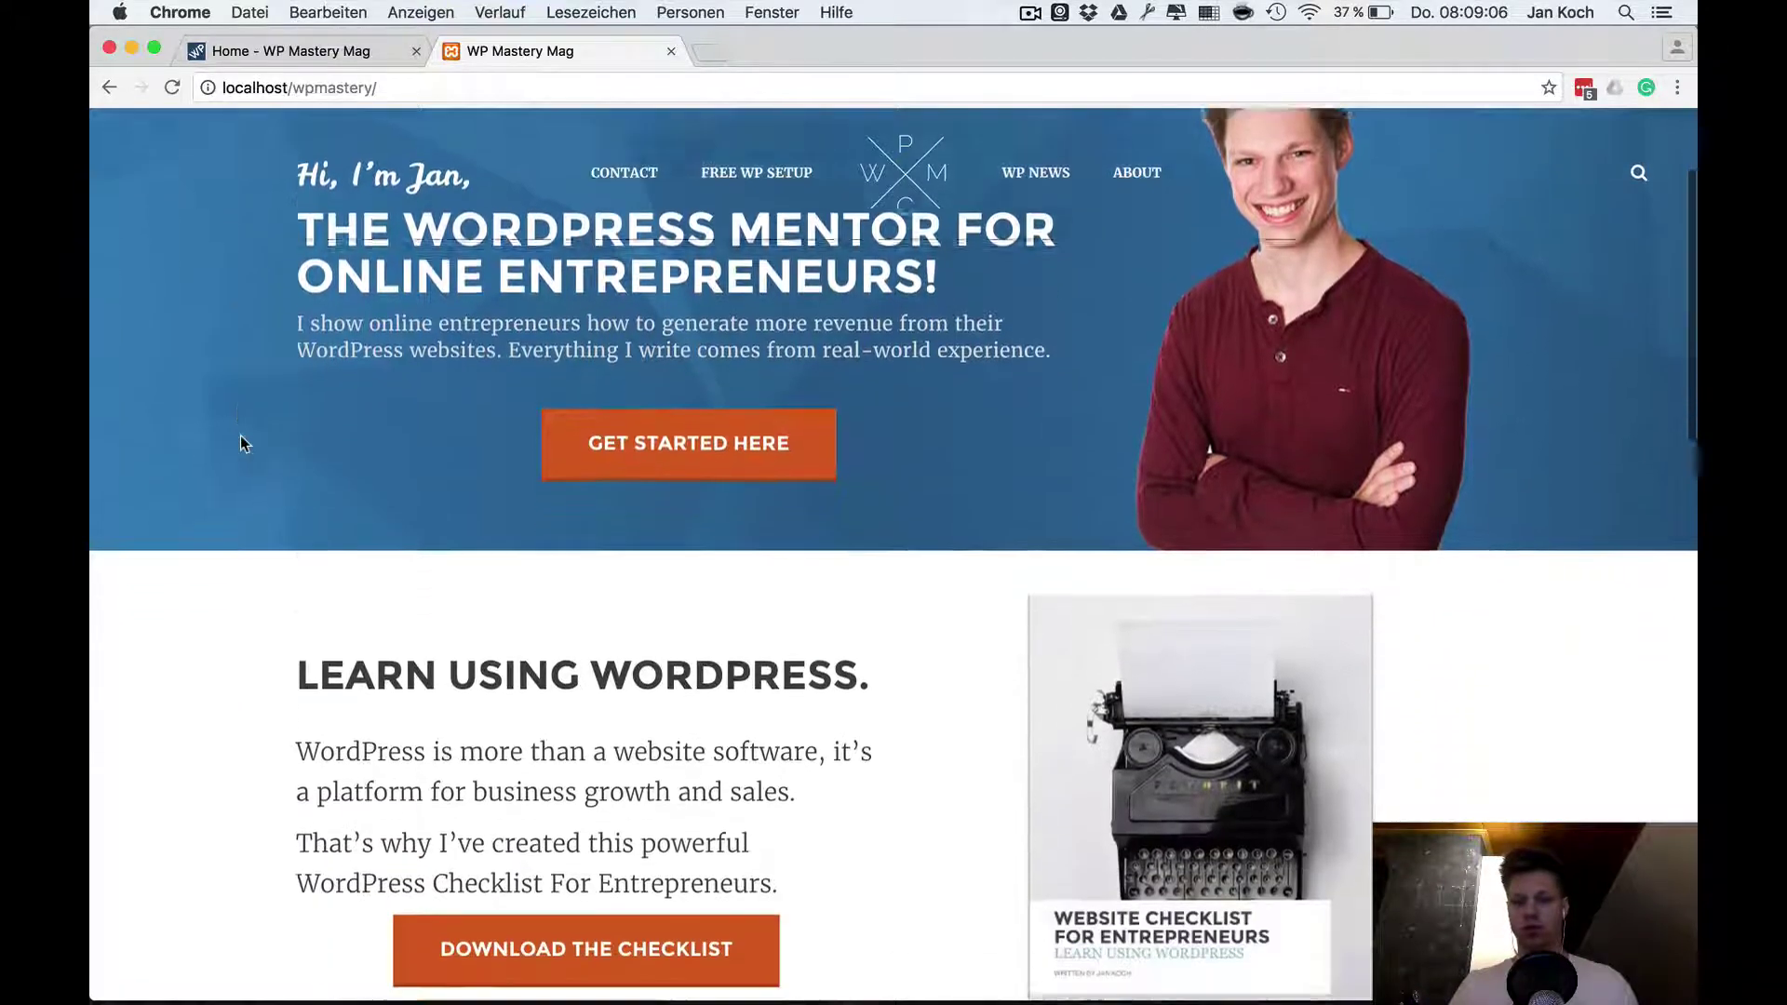
scroll(241, 443, down, 7)
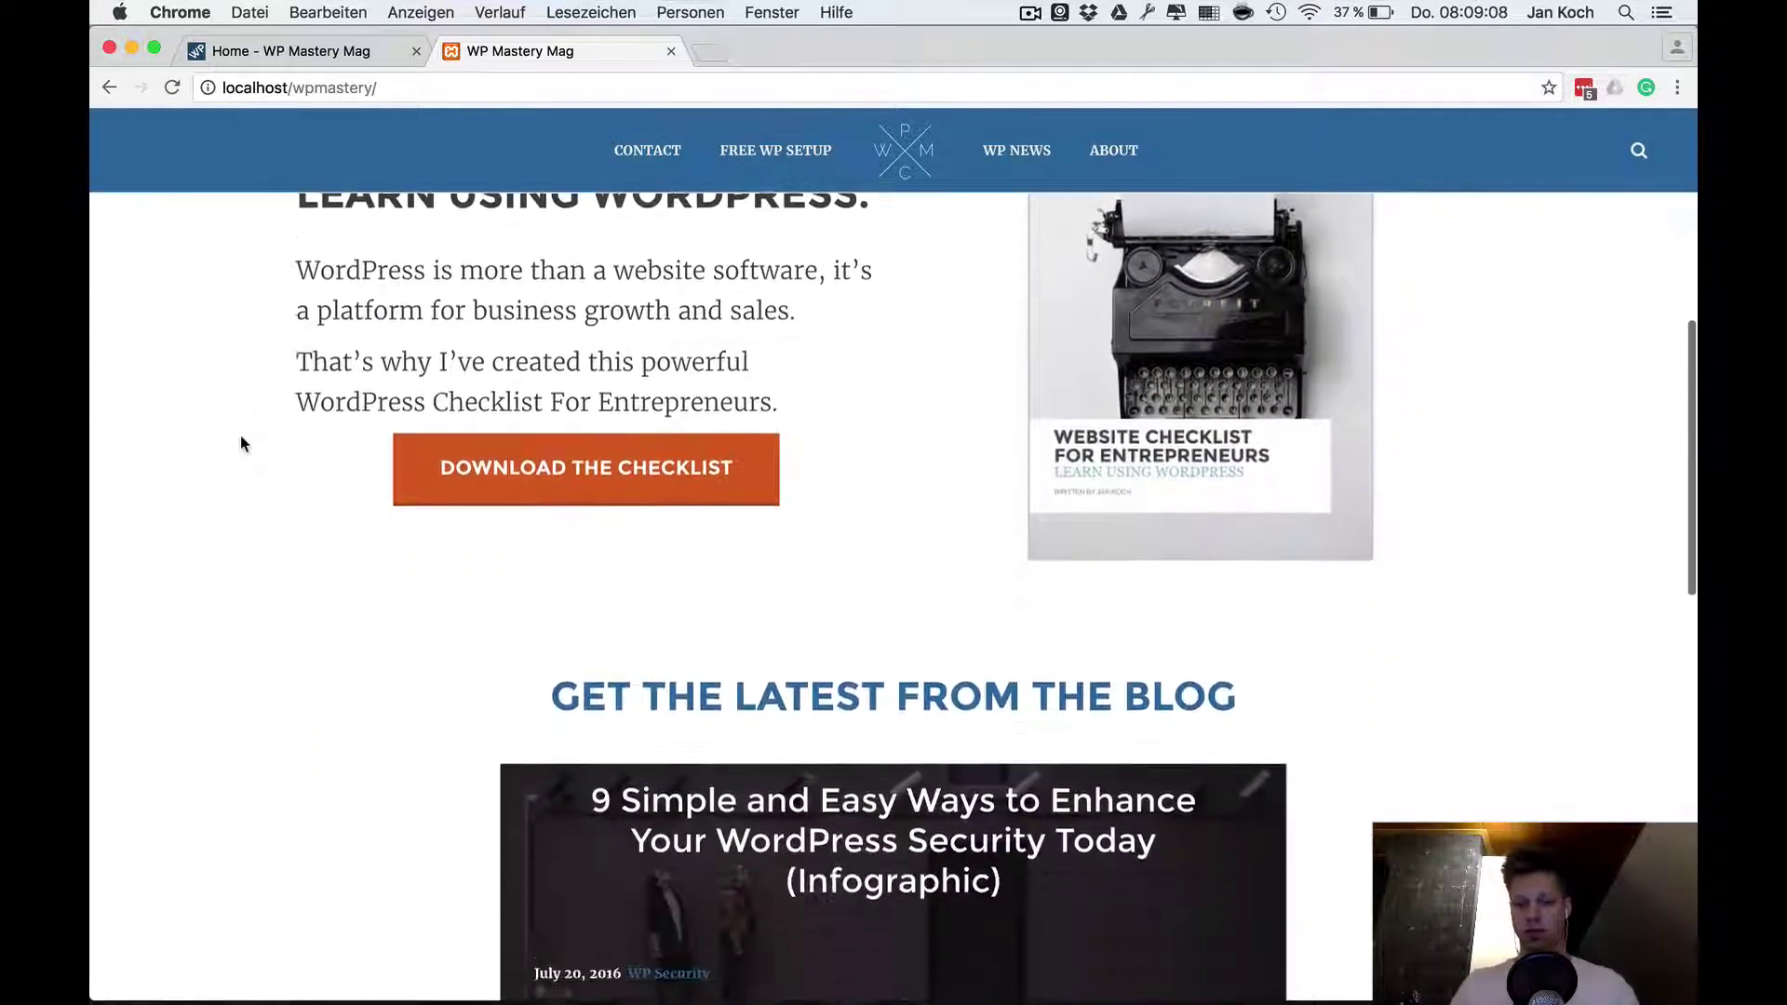
scroll(241, 443, down, 4)
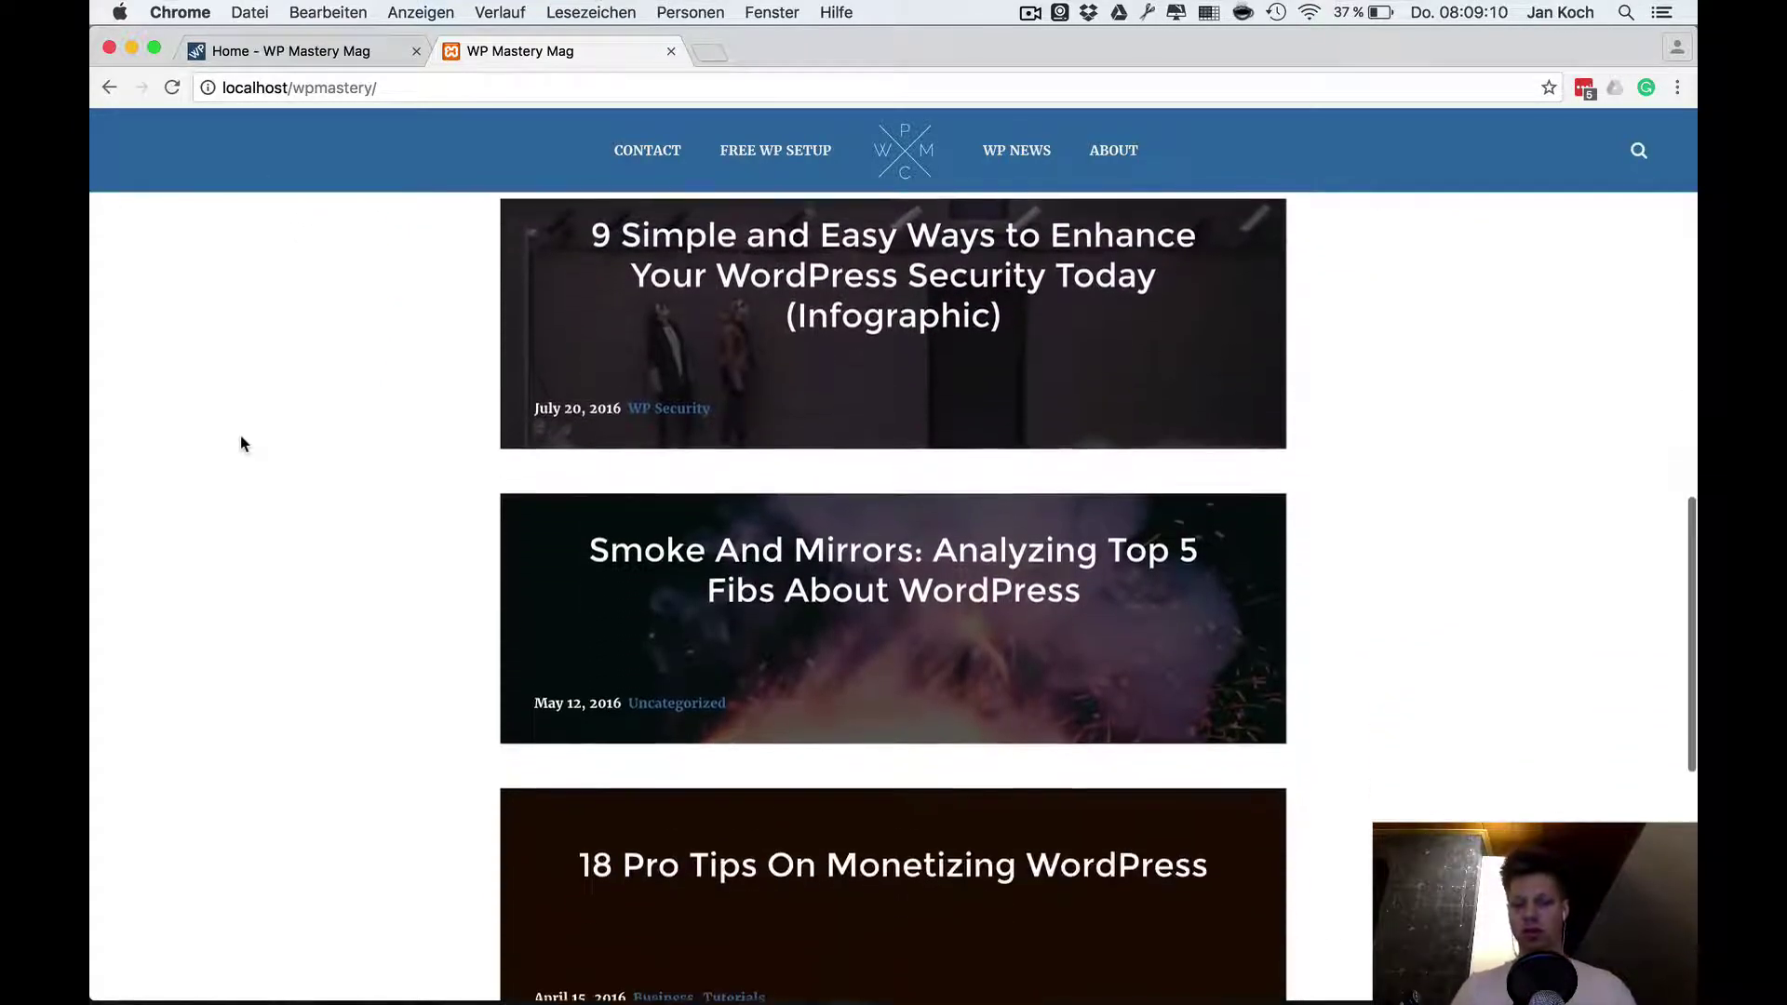
scroll(241, 443, up, 15)
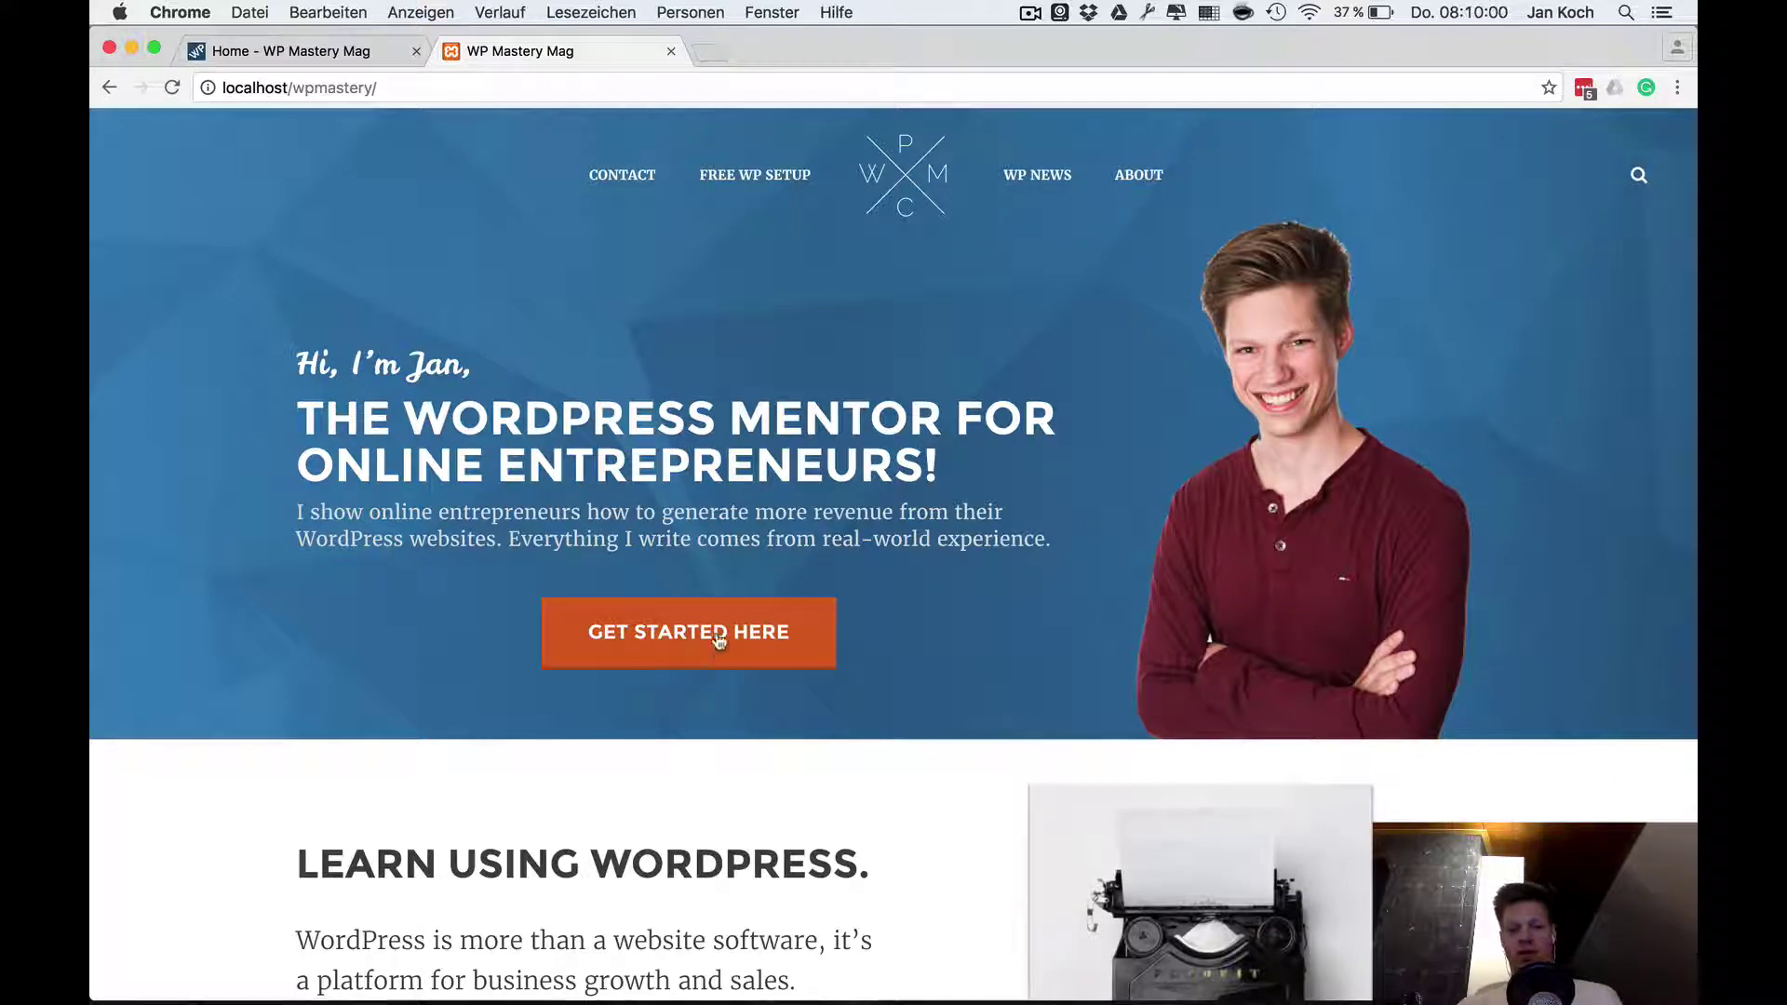
scroll(696, 646, down, 1)
scroll(698, 642, down, 5)
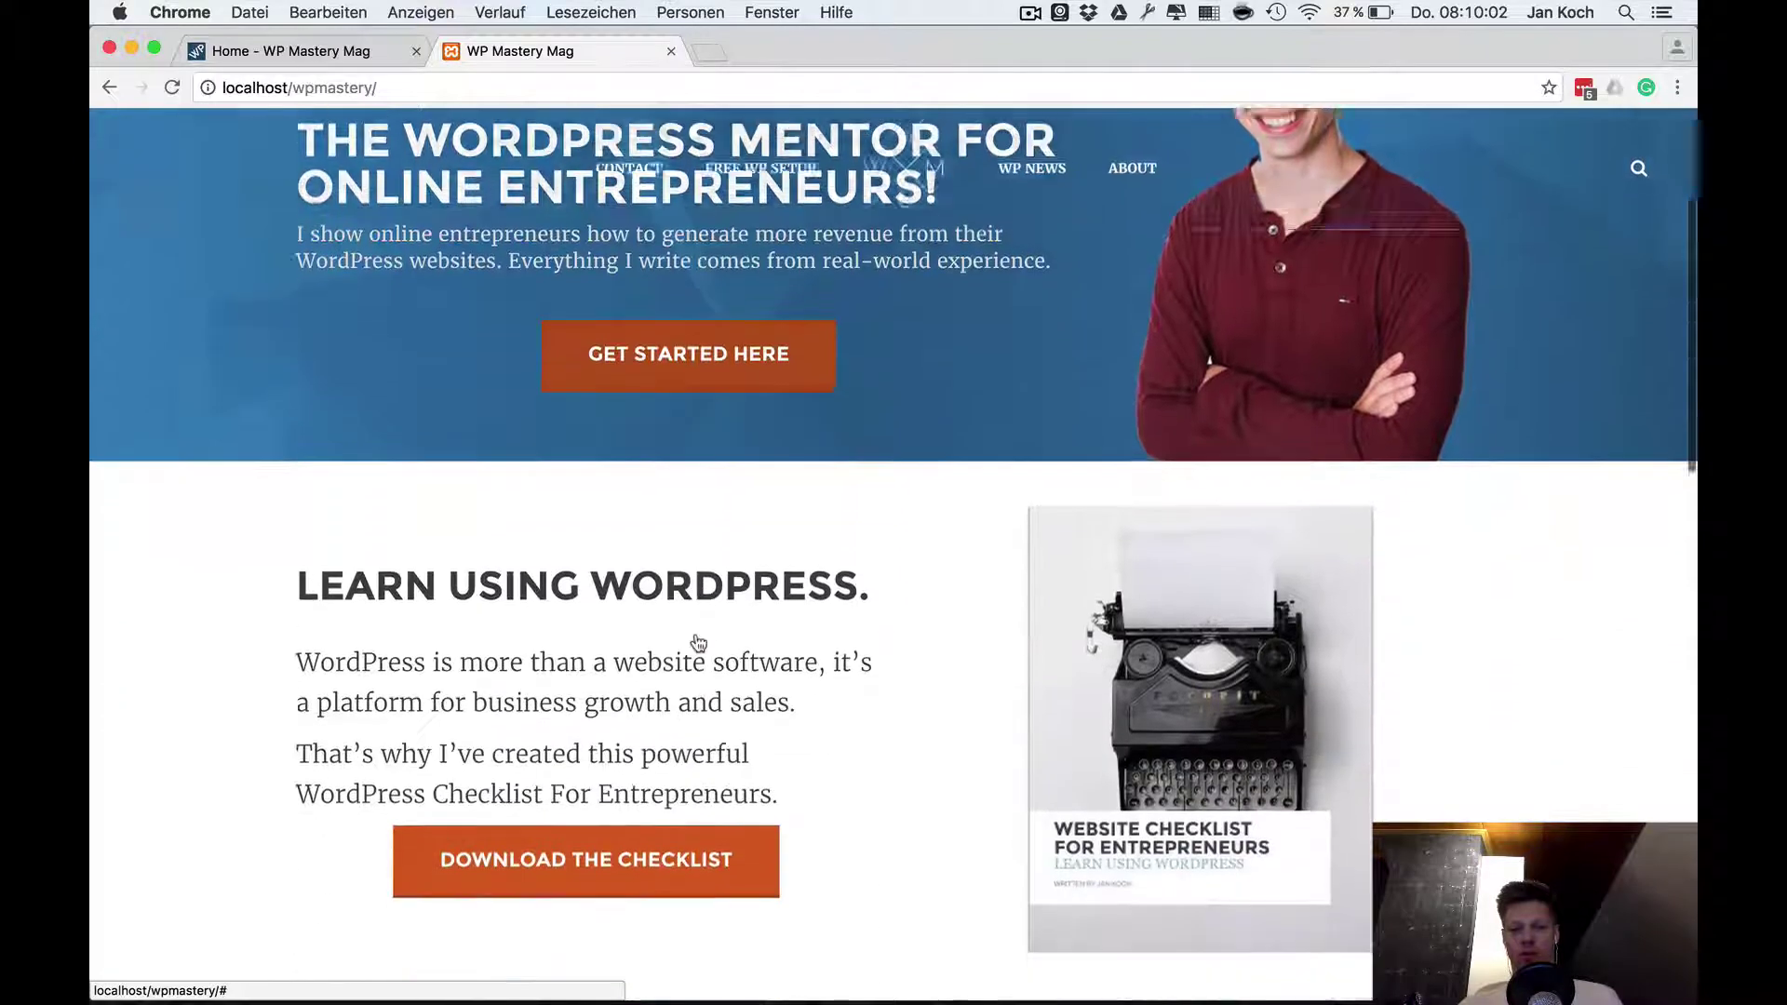
scroll(806, 271, up, 2)
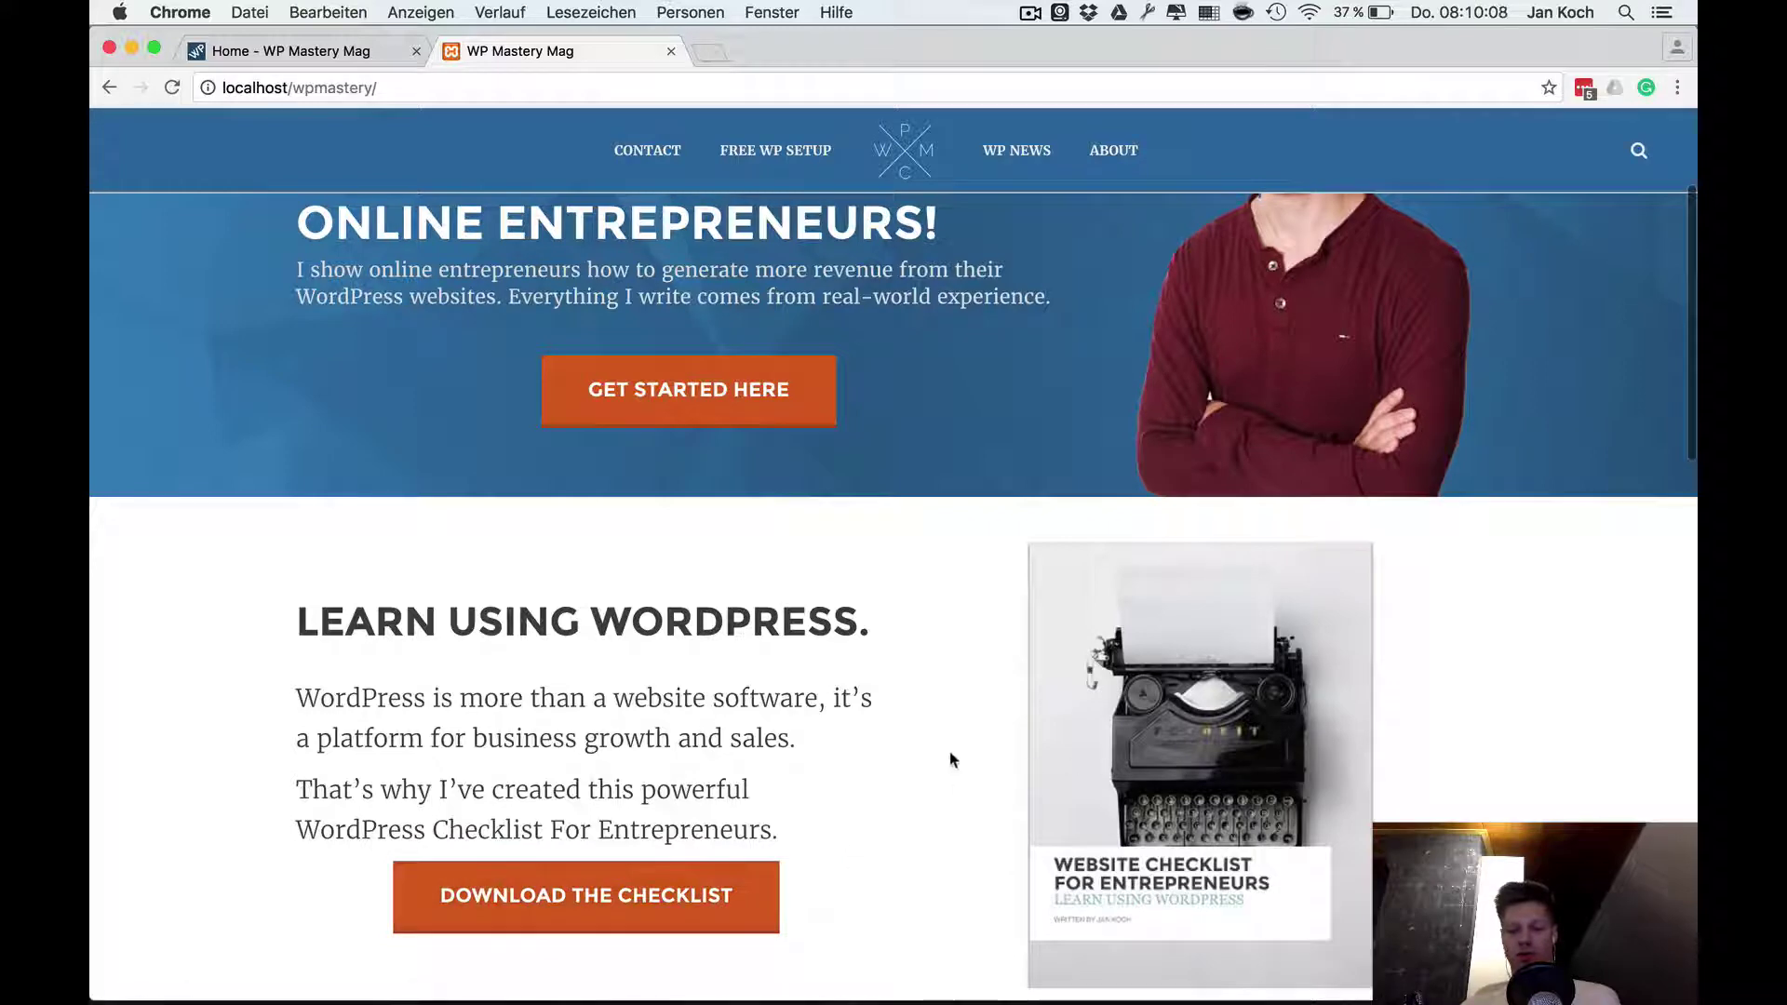
scroll(952, 759, down, 6)
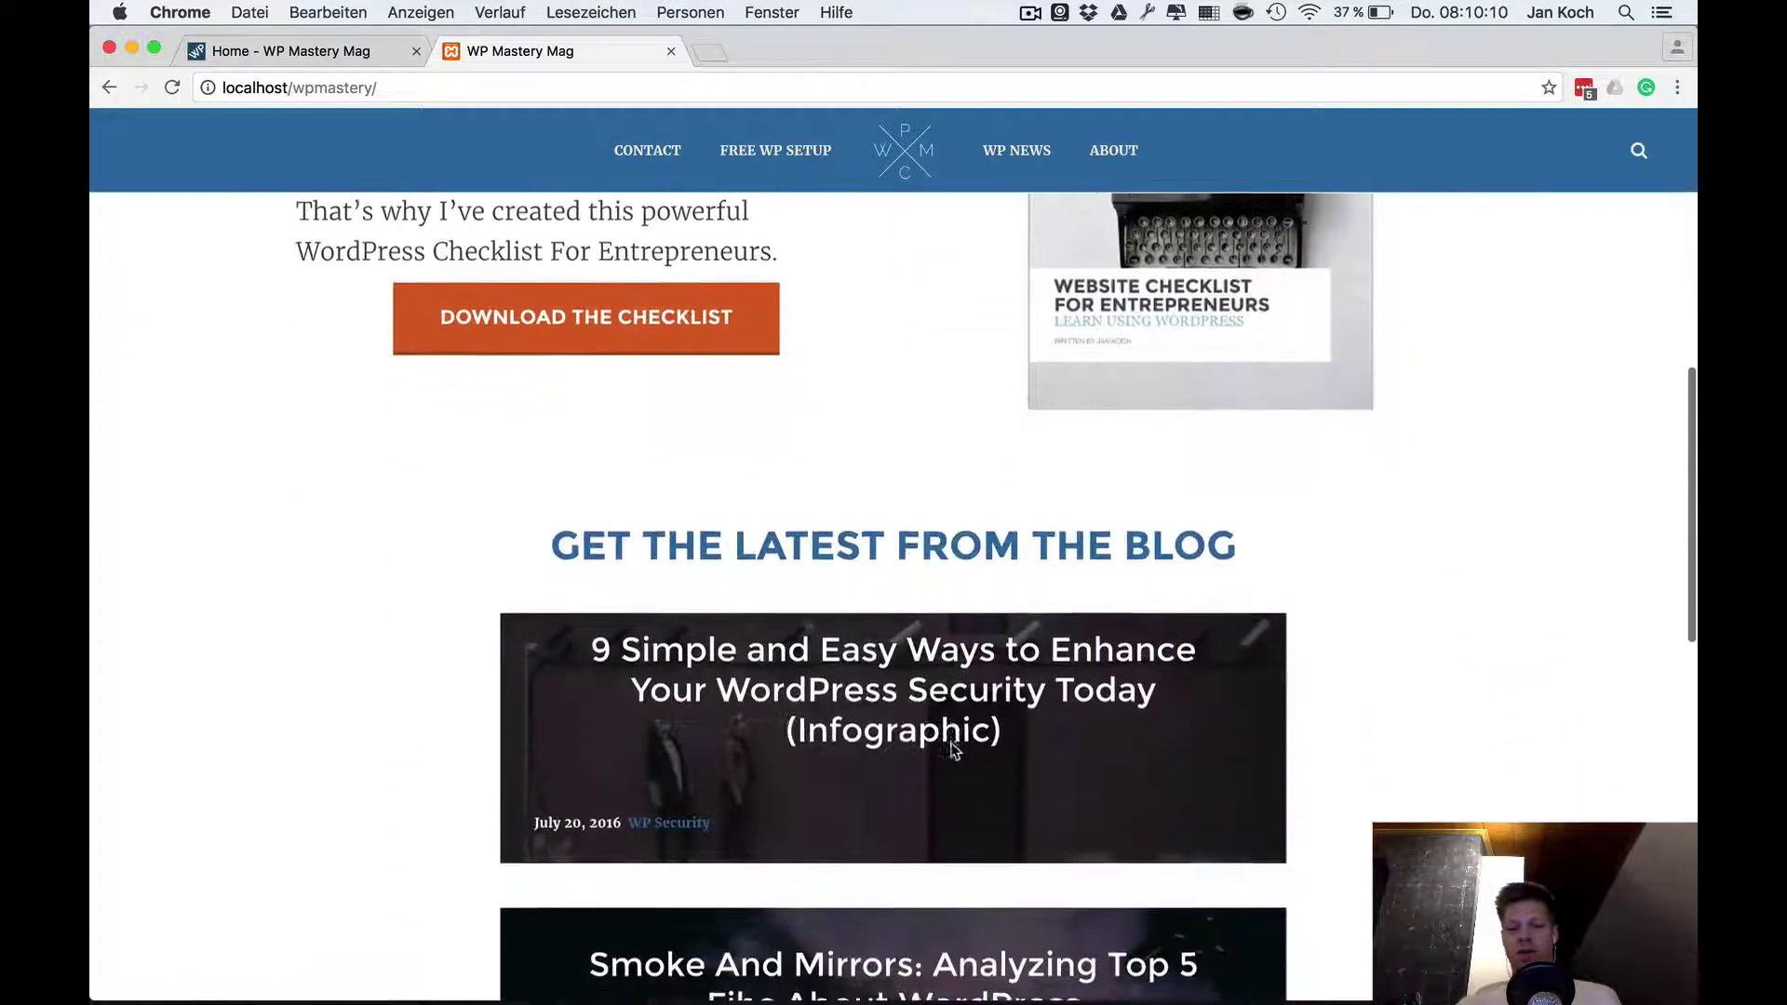
scroll(952, 748, down, 6)
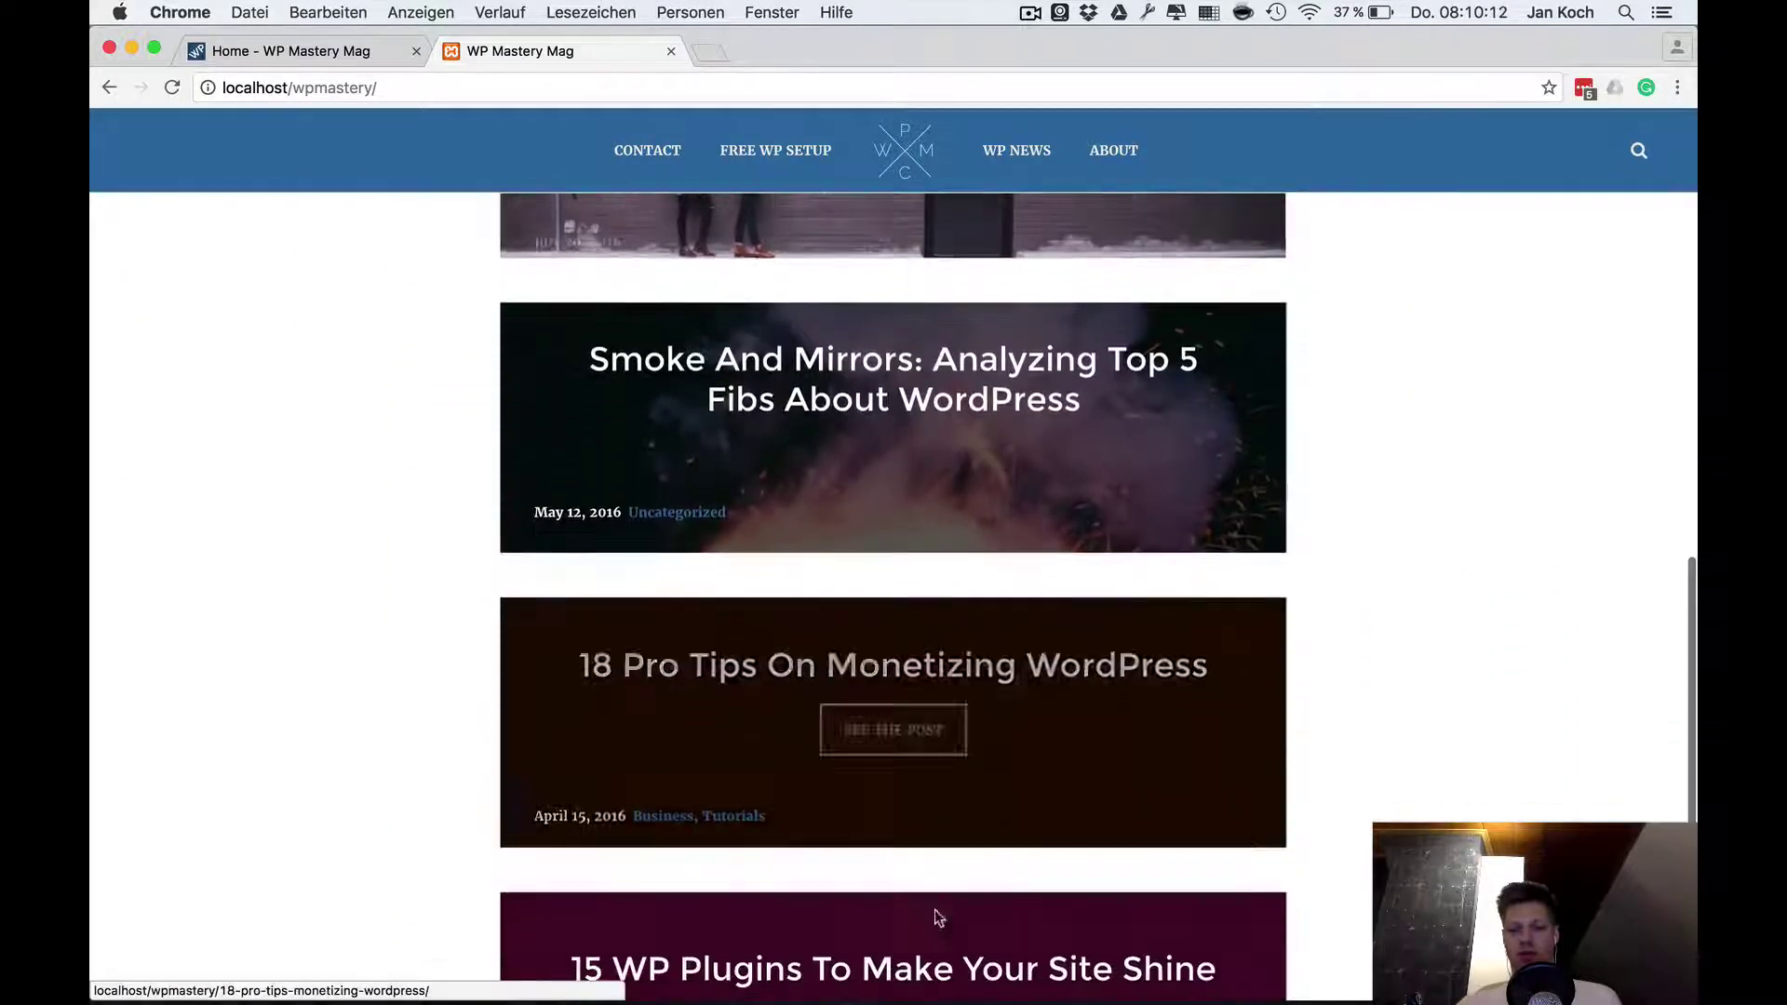
scroll(1377, 355, down, 4)
scroll(1376, 355, up, 15)
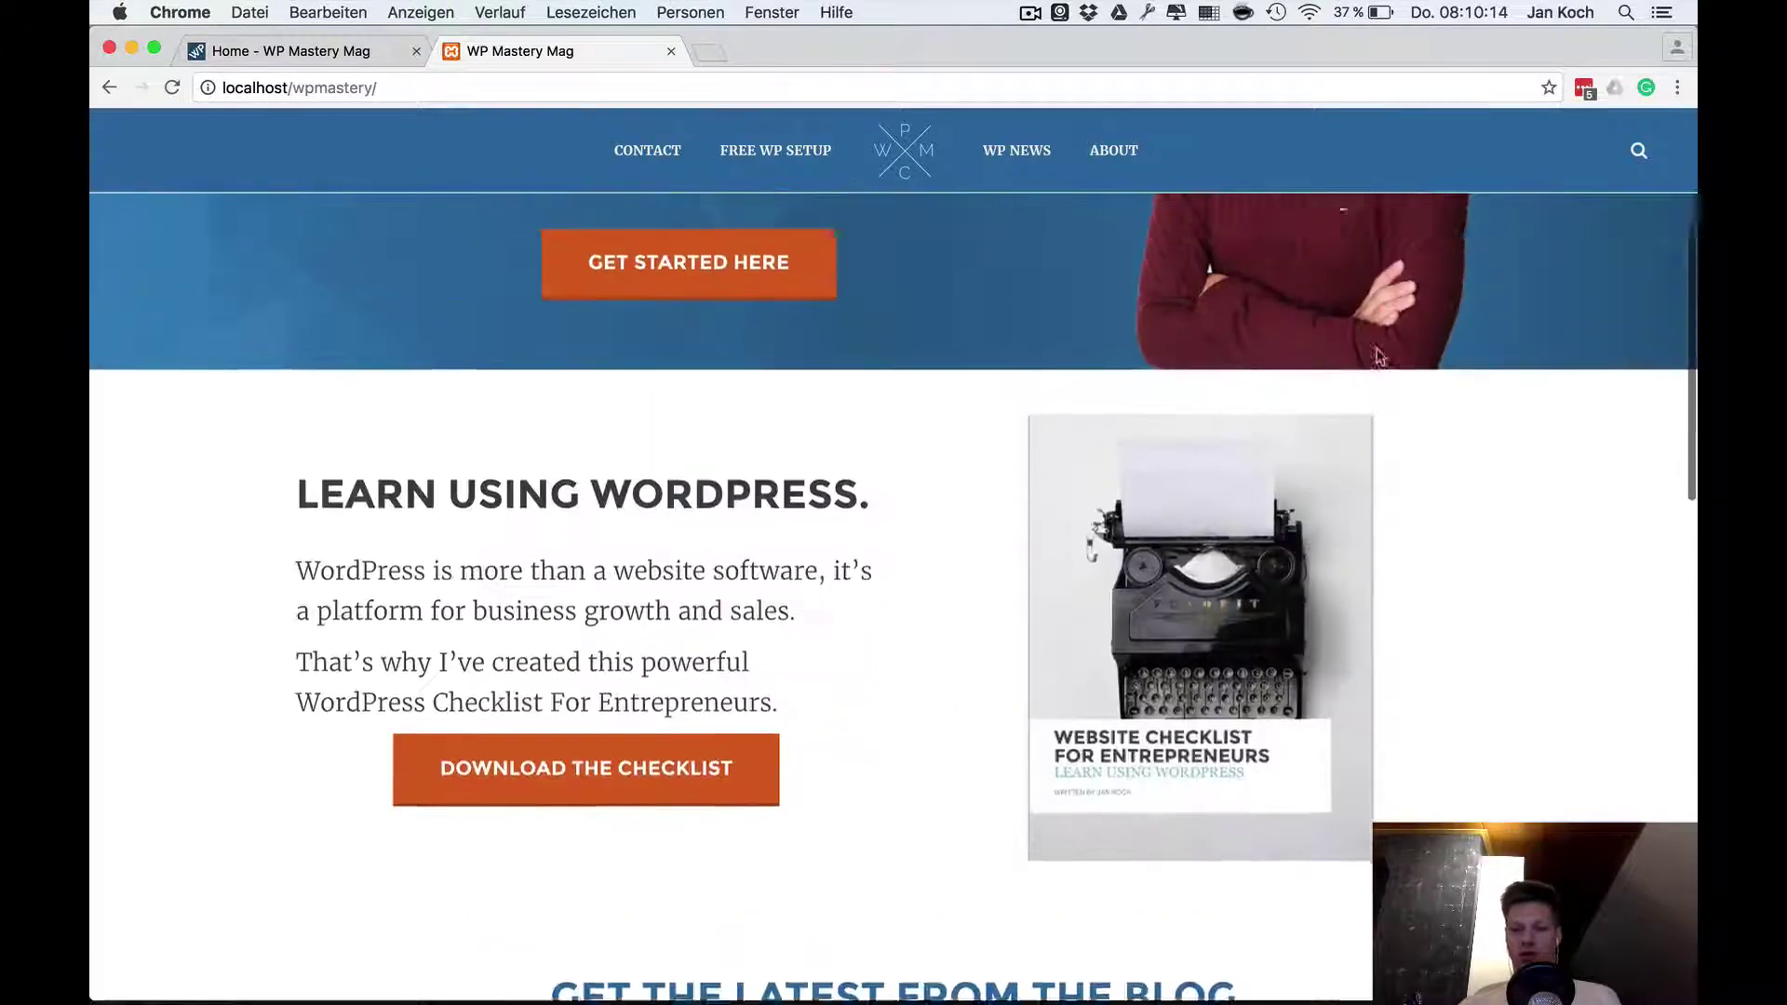
scroll(1376, 352, up, 4)
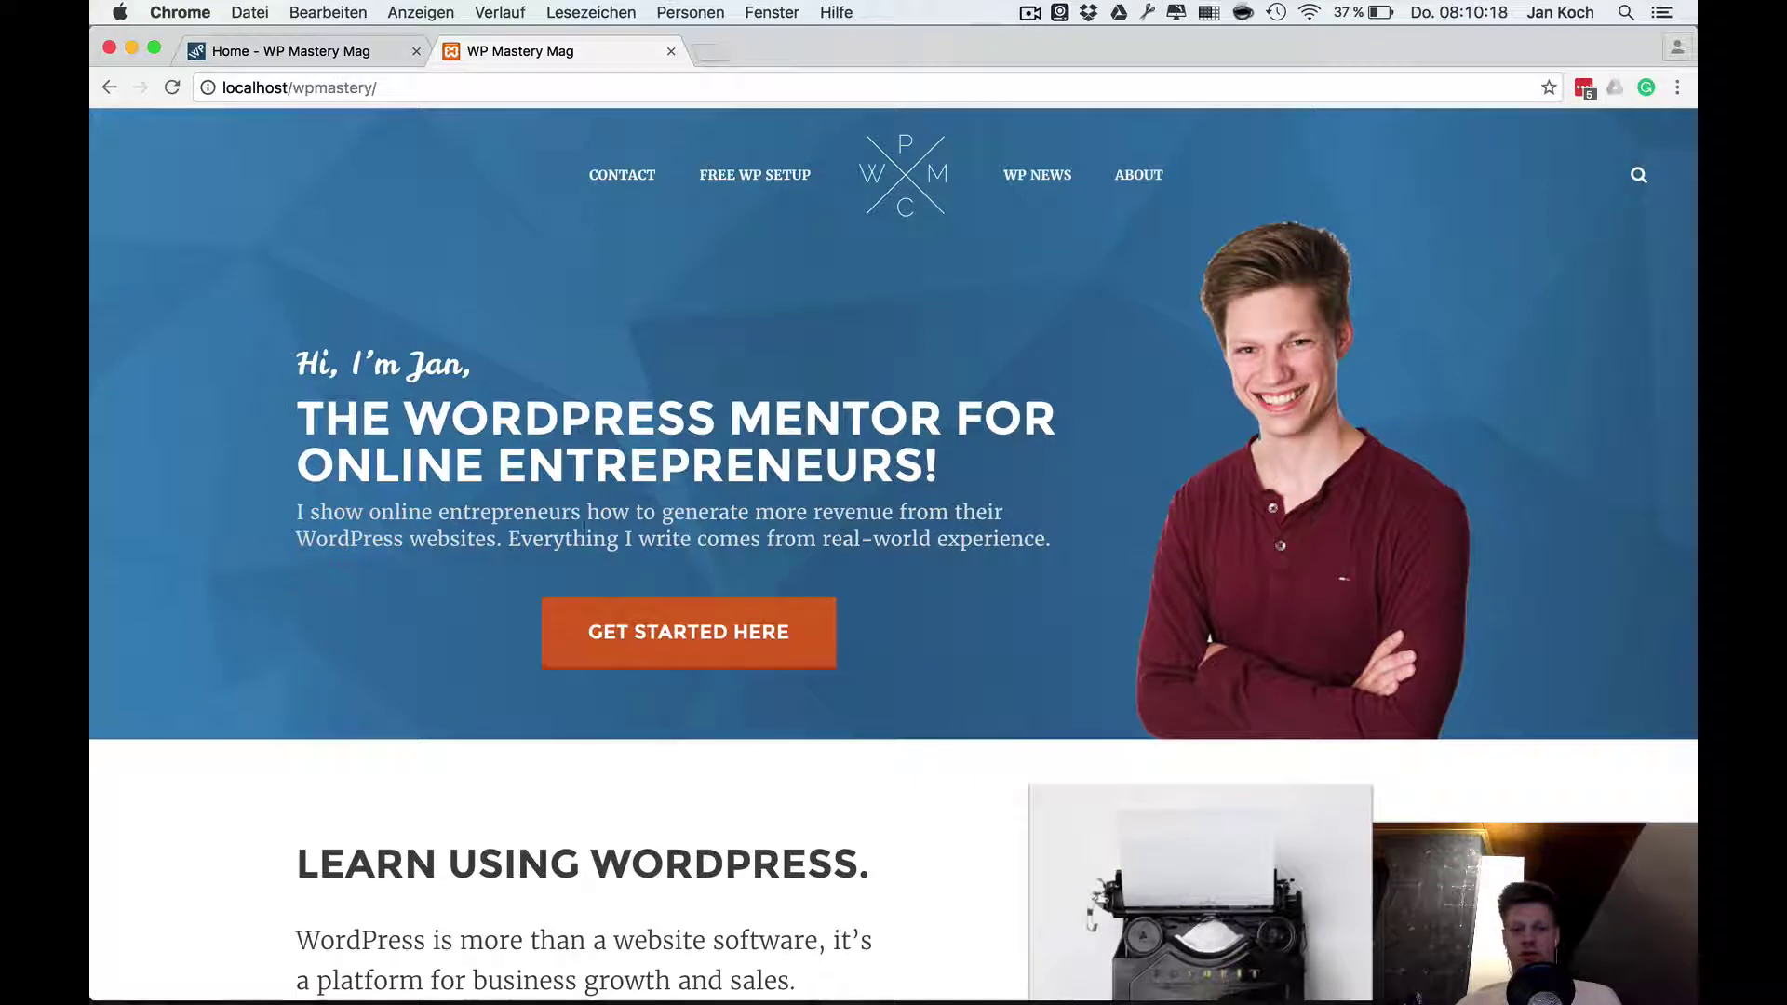
scroll(197, 521, down, 5)
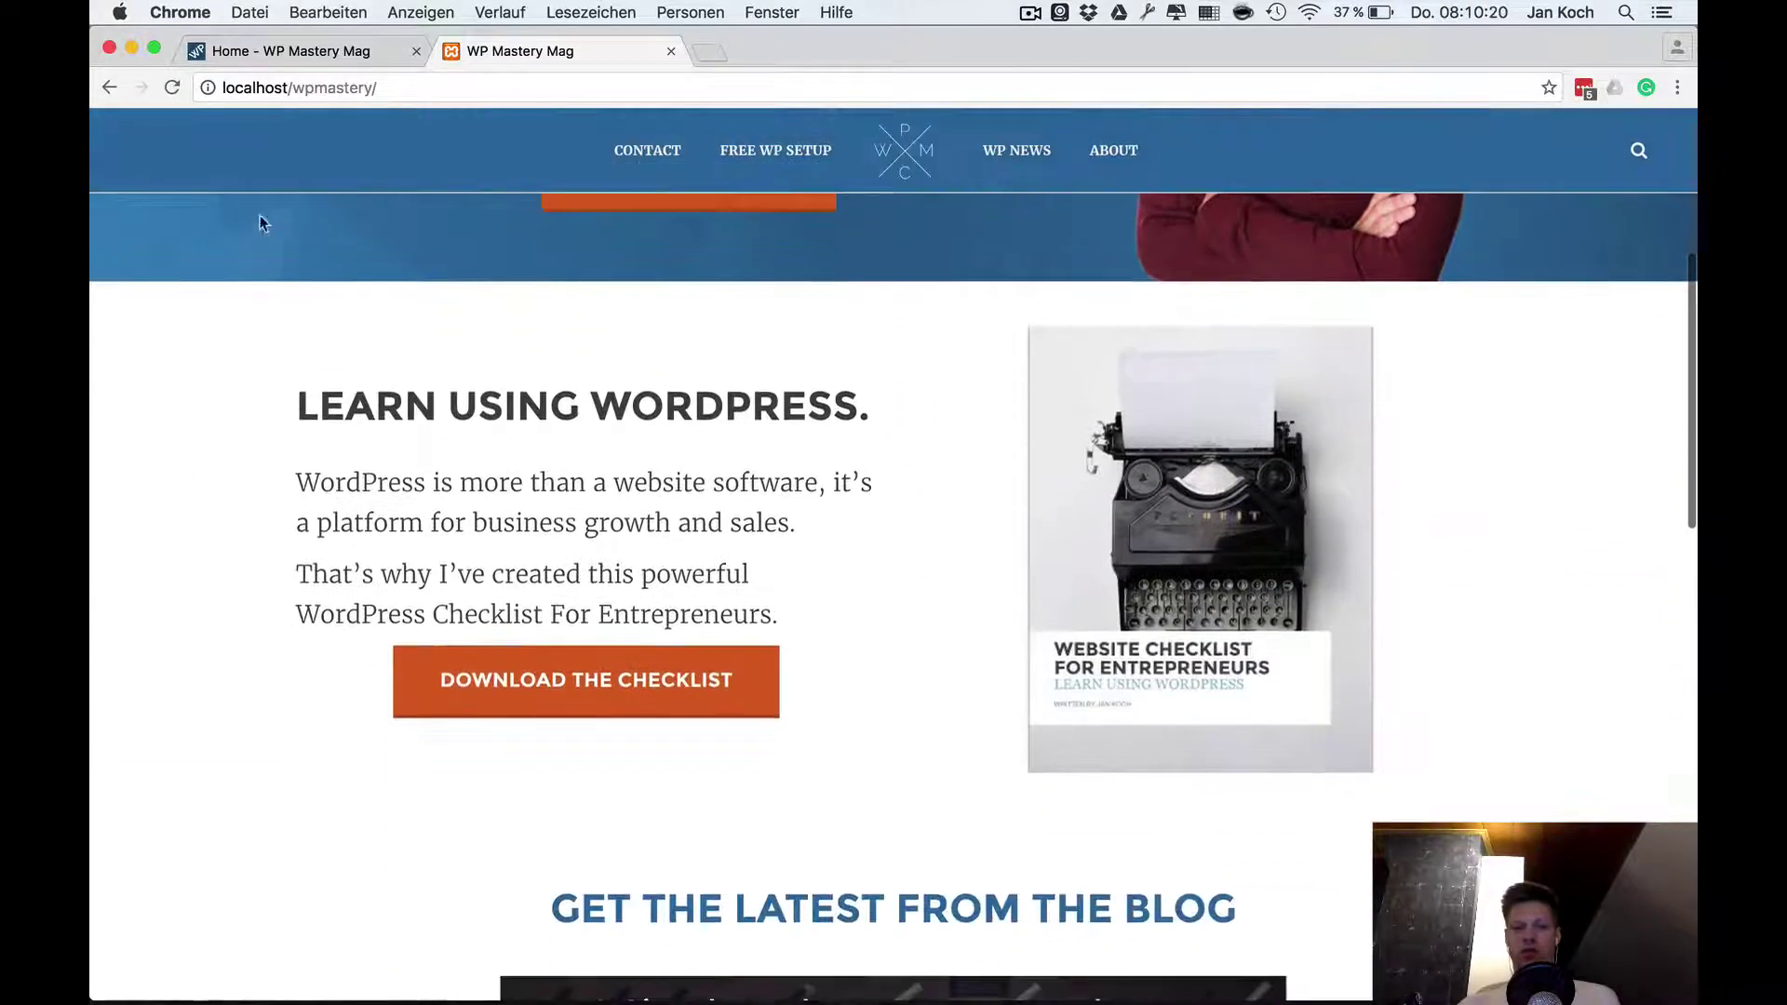
Browse the live 'Home - WP Mastery Mag' tab, then return to its wpmastery.xyz home page via the logo
click(283, 37)
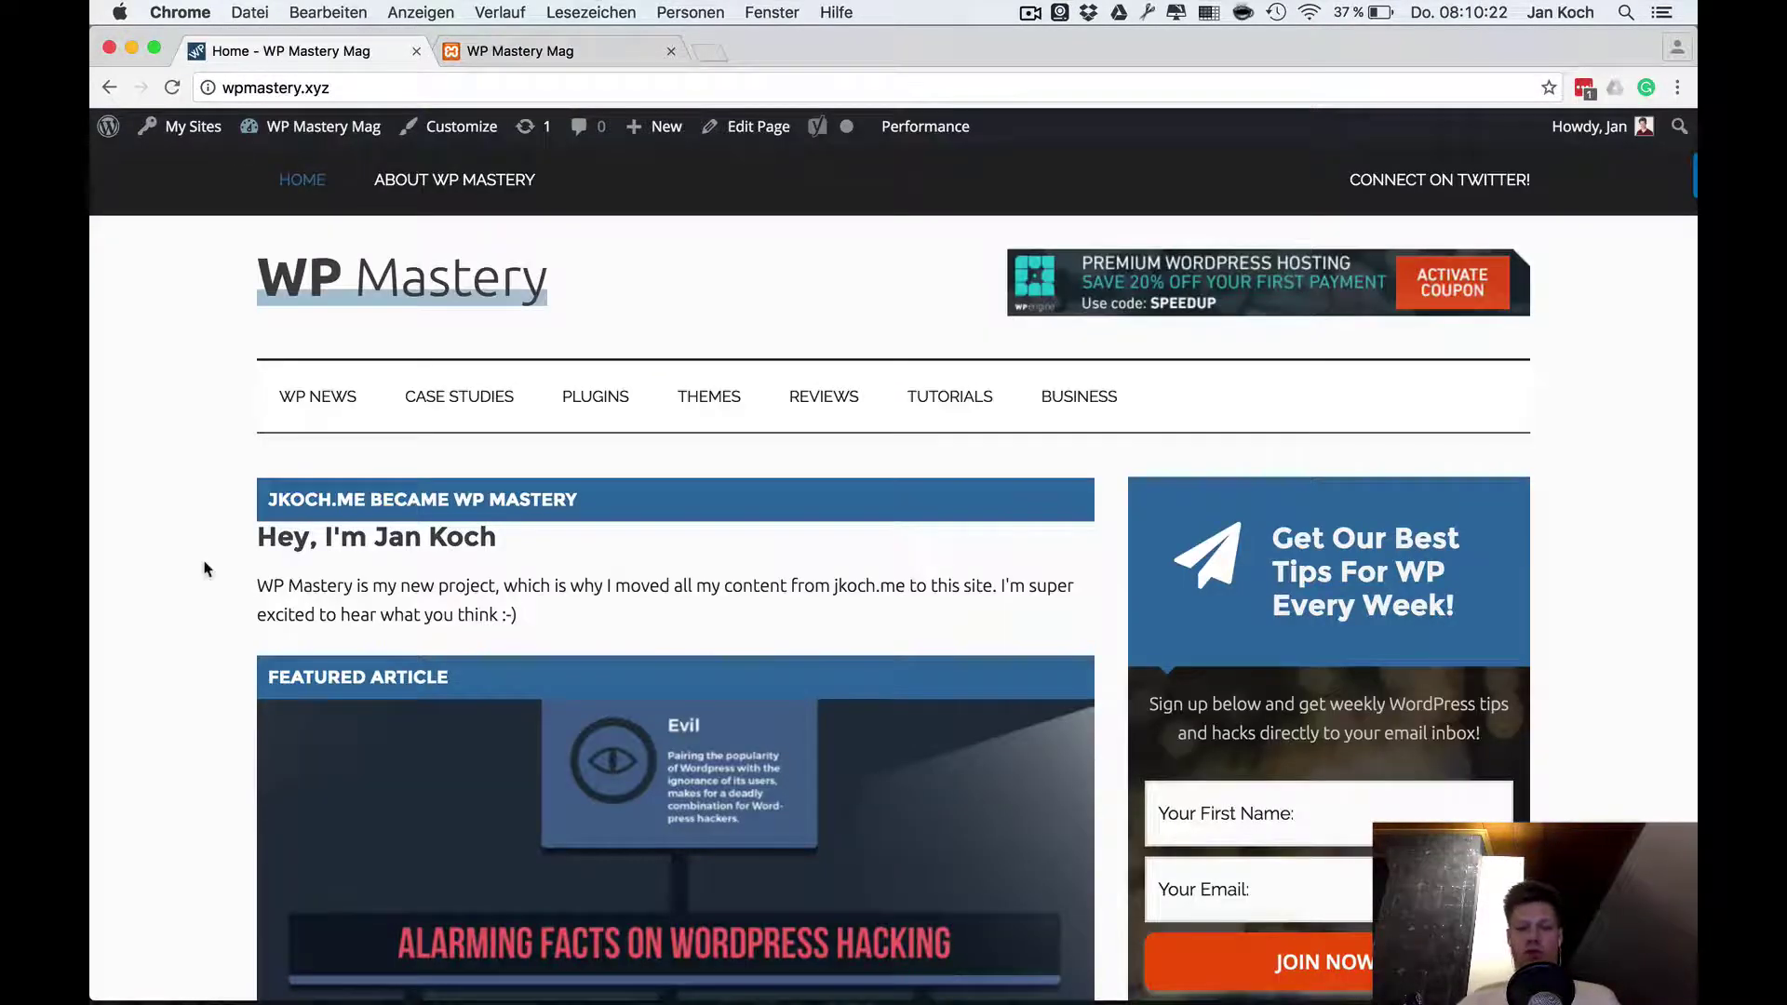
scroll(204, 566, down, 2)
scroll(205, 567, down, 6)
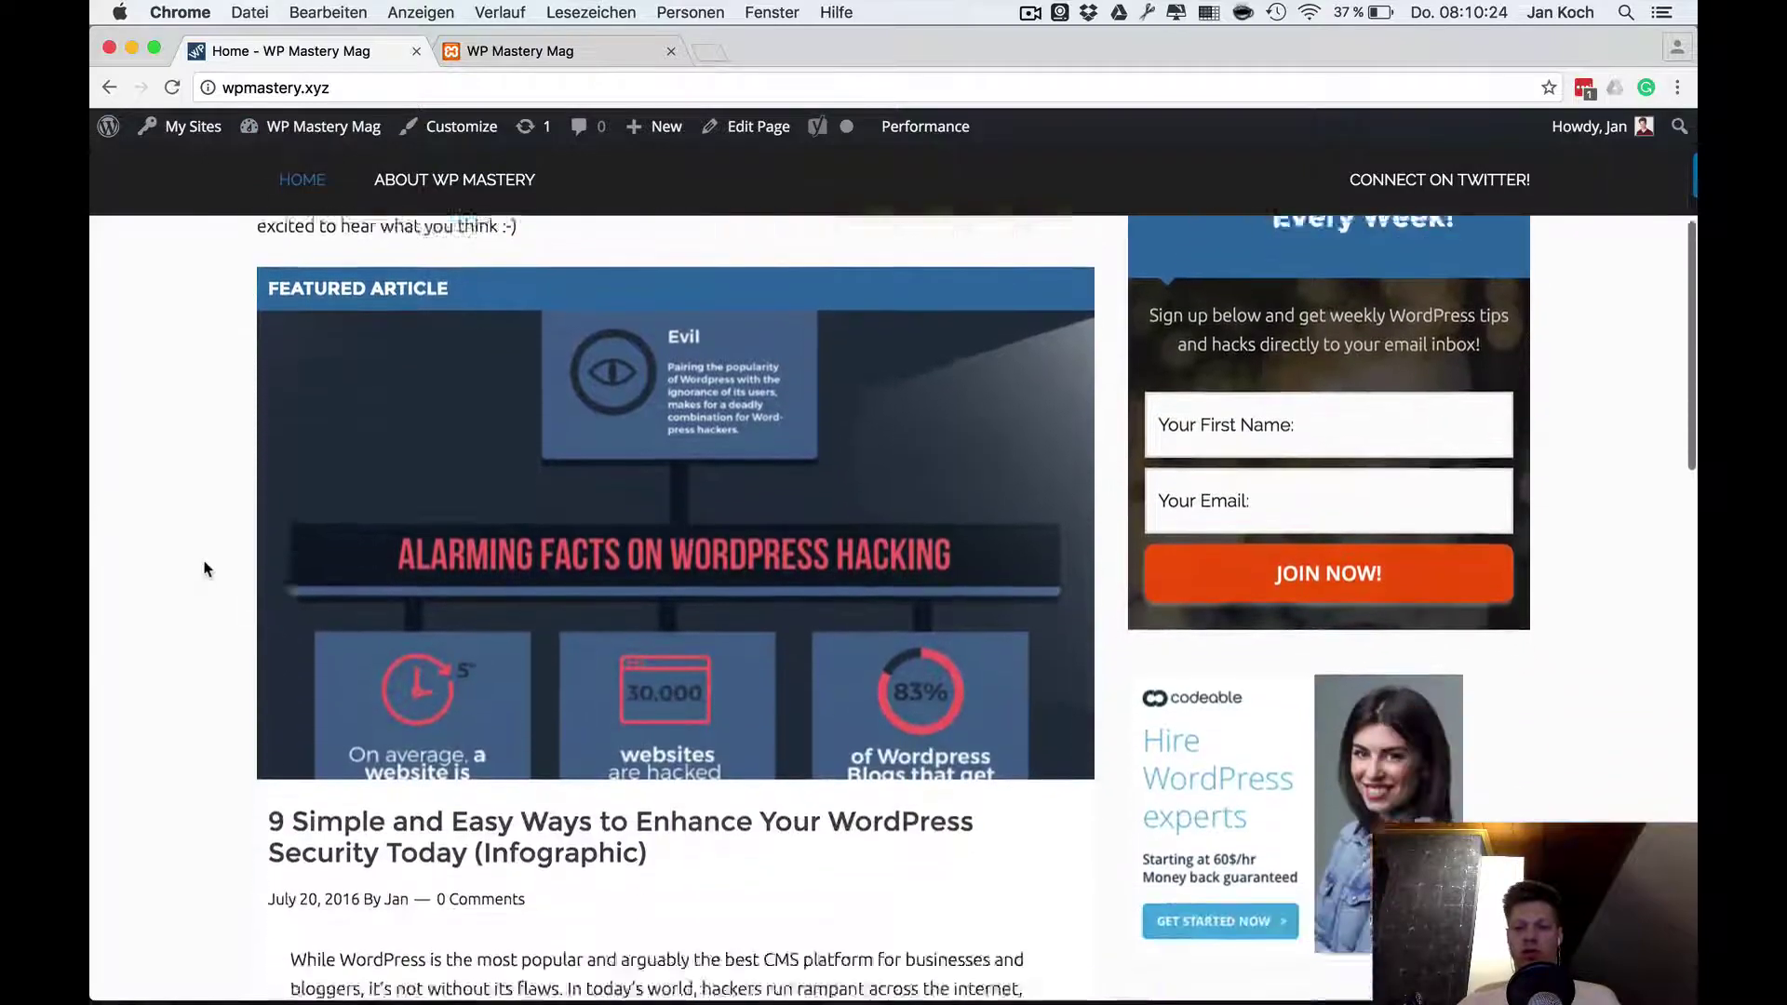
scroll(208, 566, up, 10)
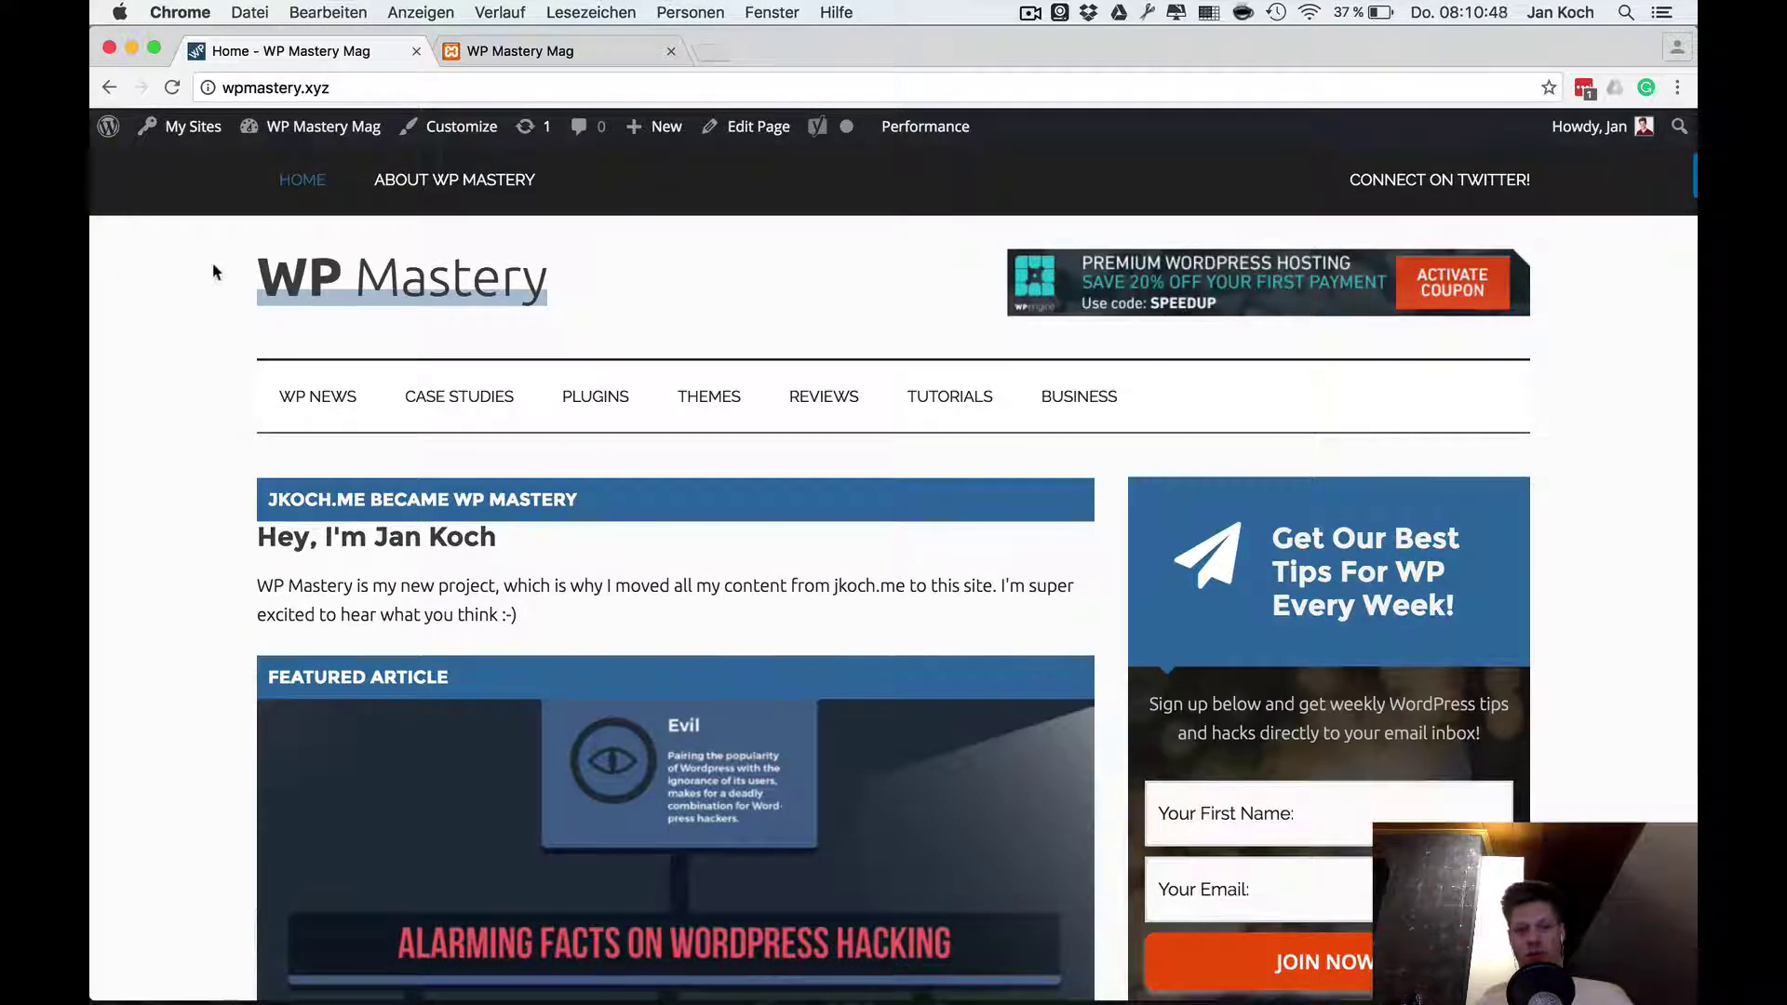
click(259, 286)
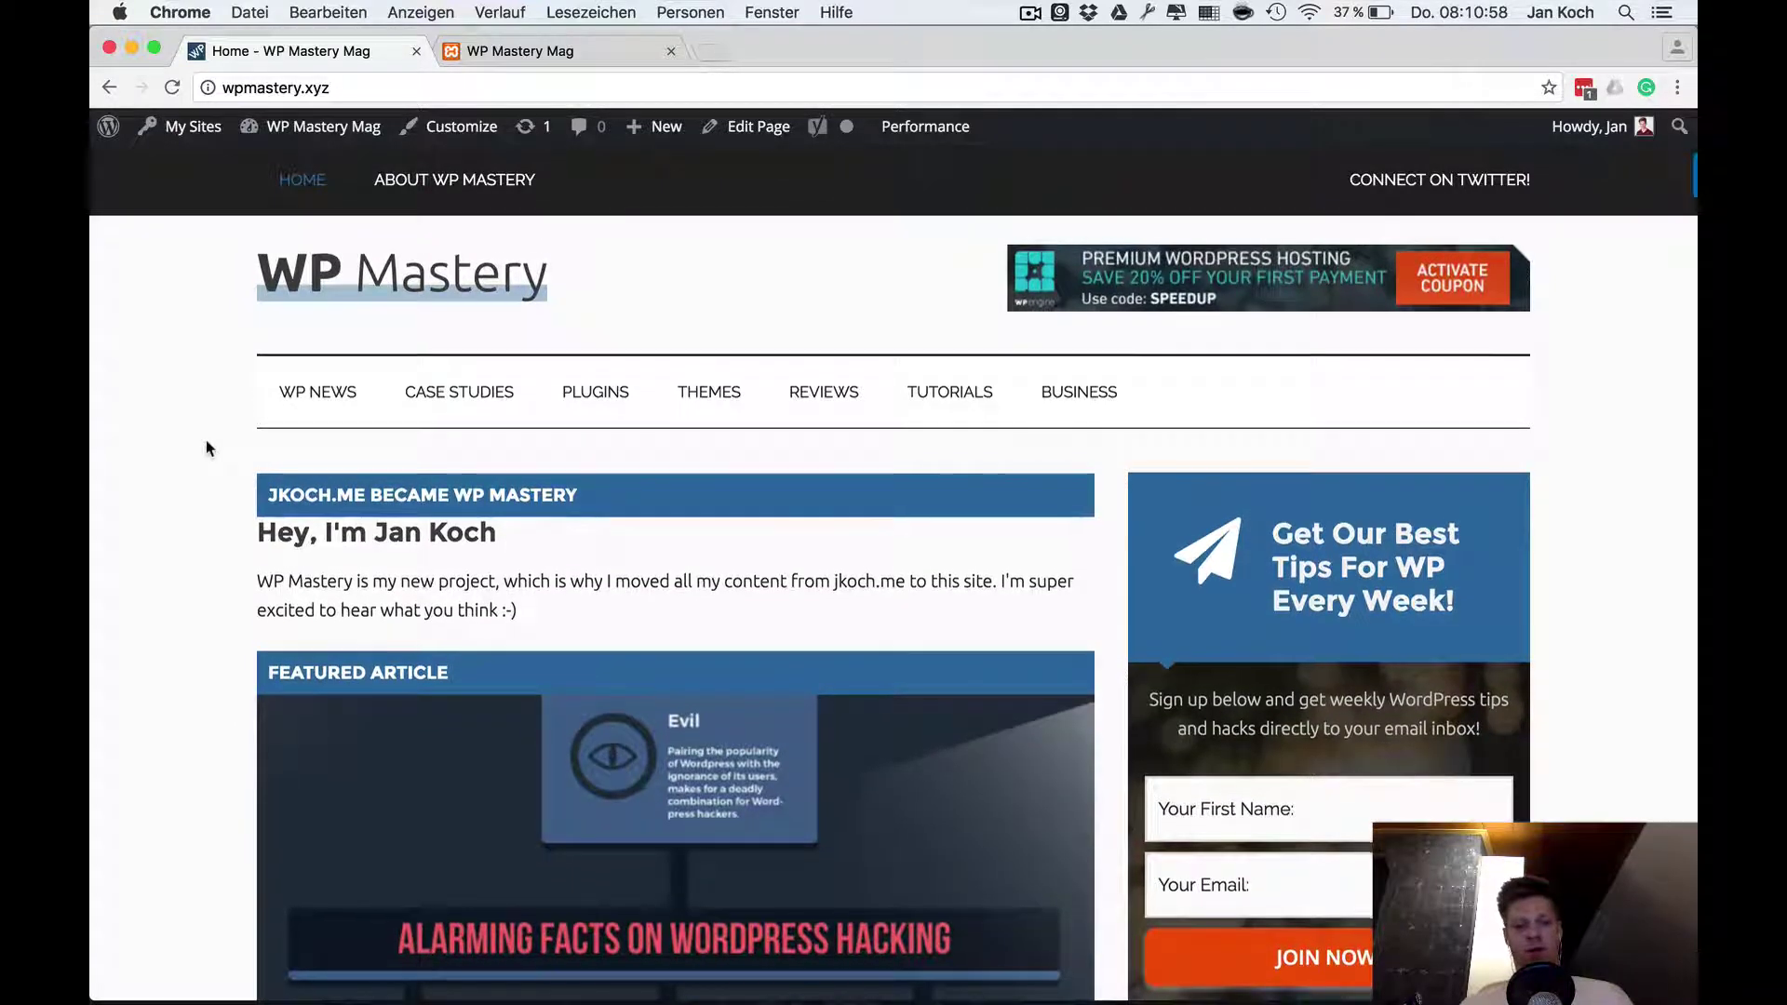
scroll(207, 448, down, 1)
scroll(207, 449, down, 1)
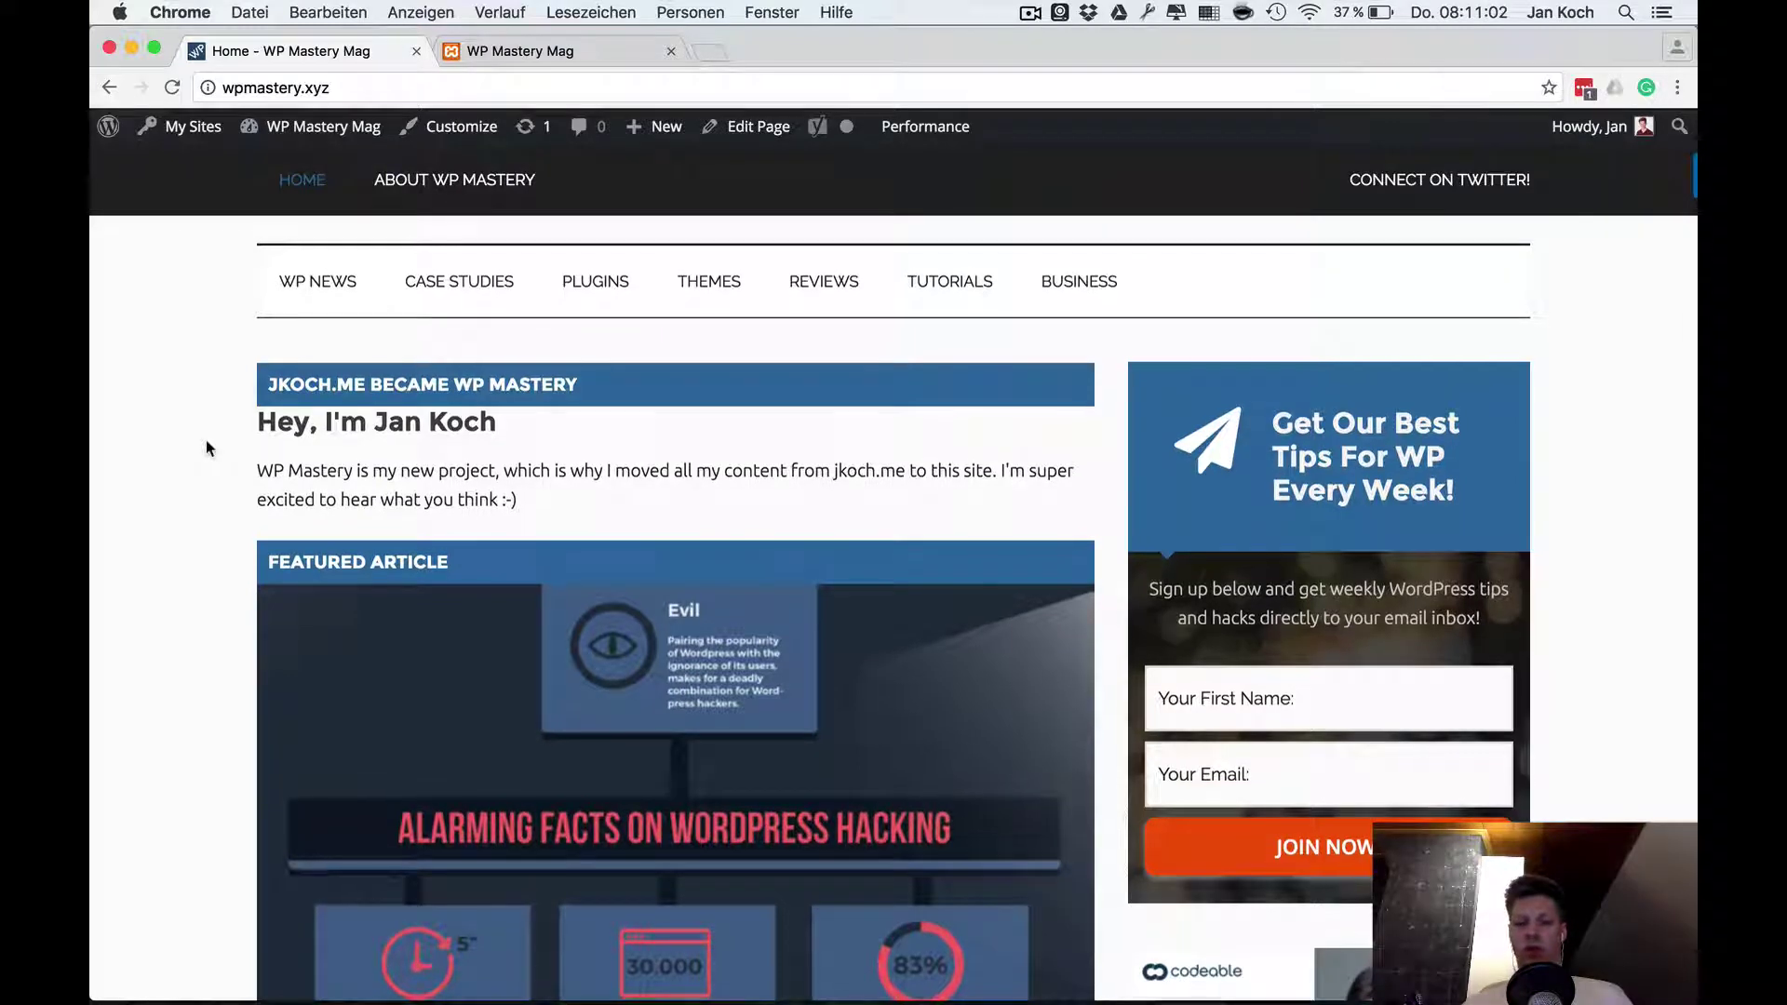
scroll(205, 441, down, 2)
scroll(206, 449, down, 1)
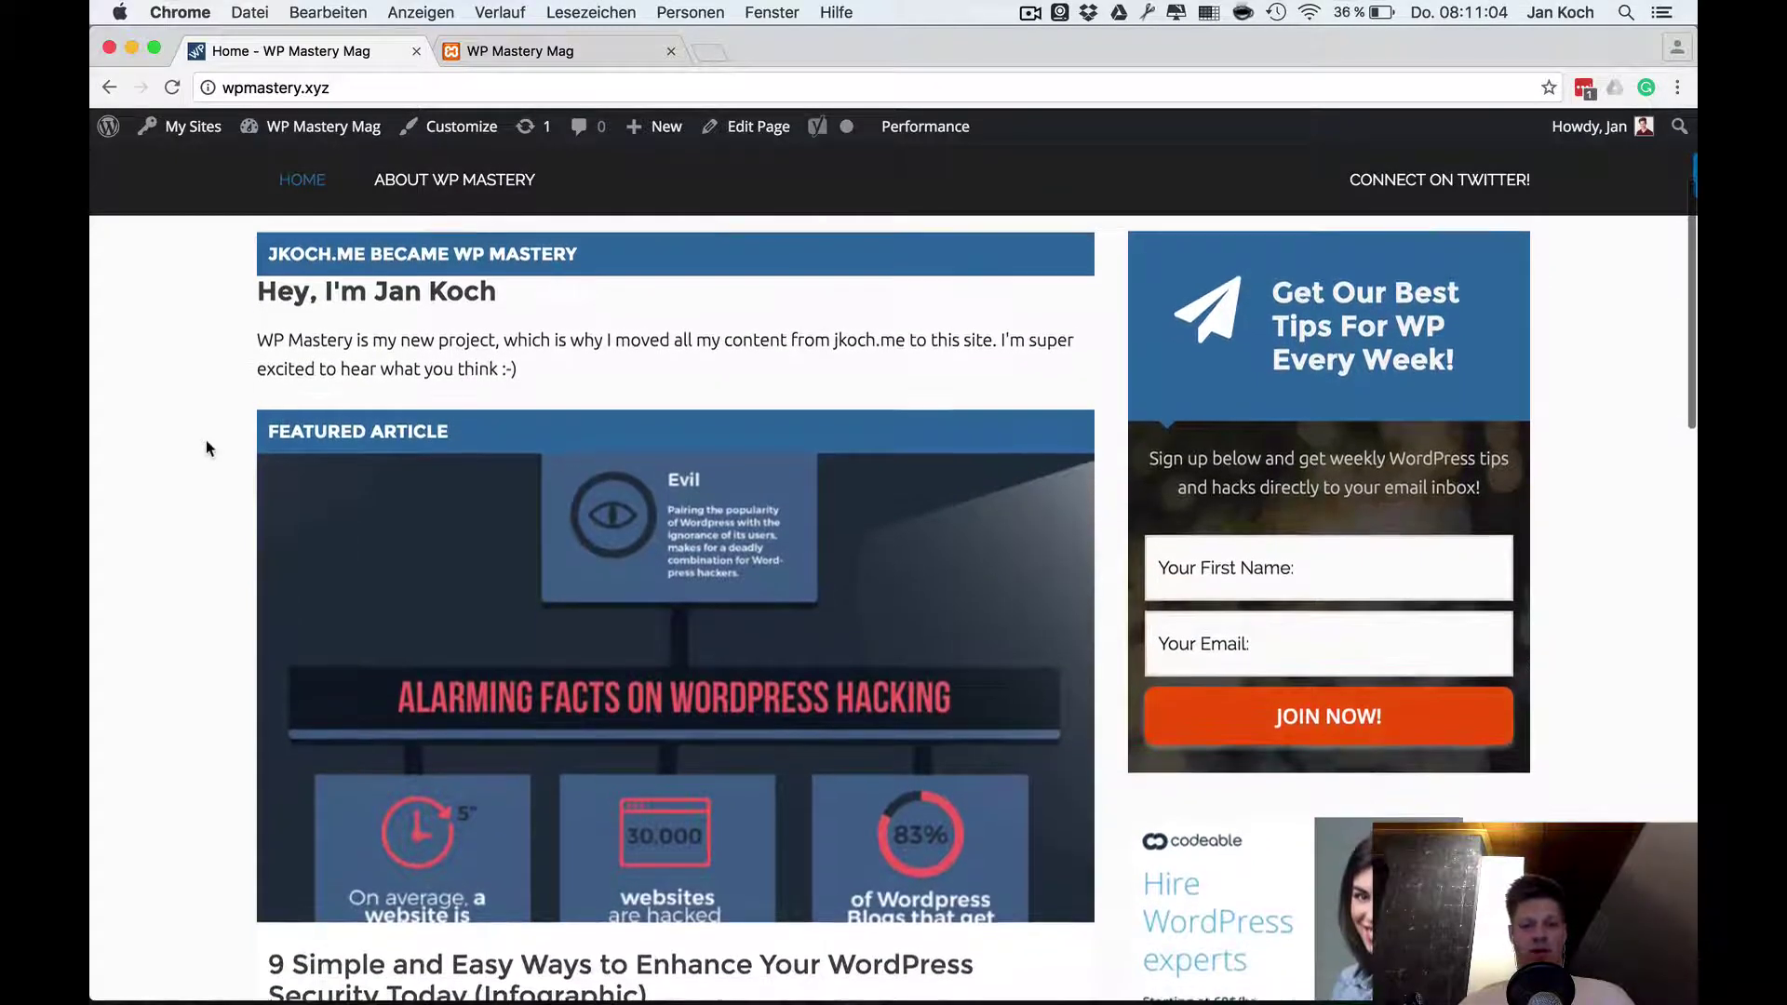
scroll(207, 449, up, 3)
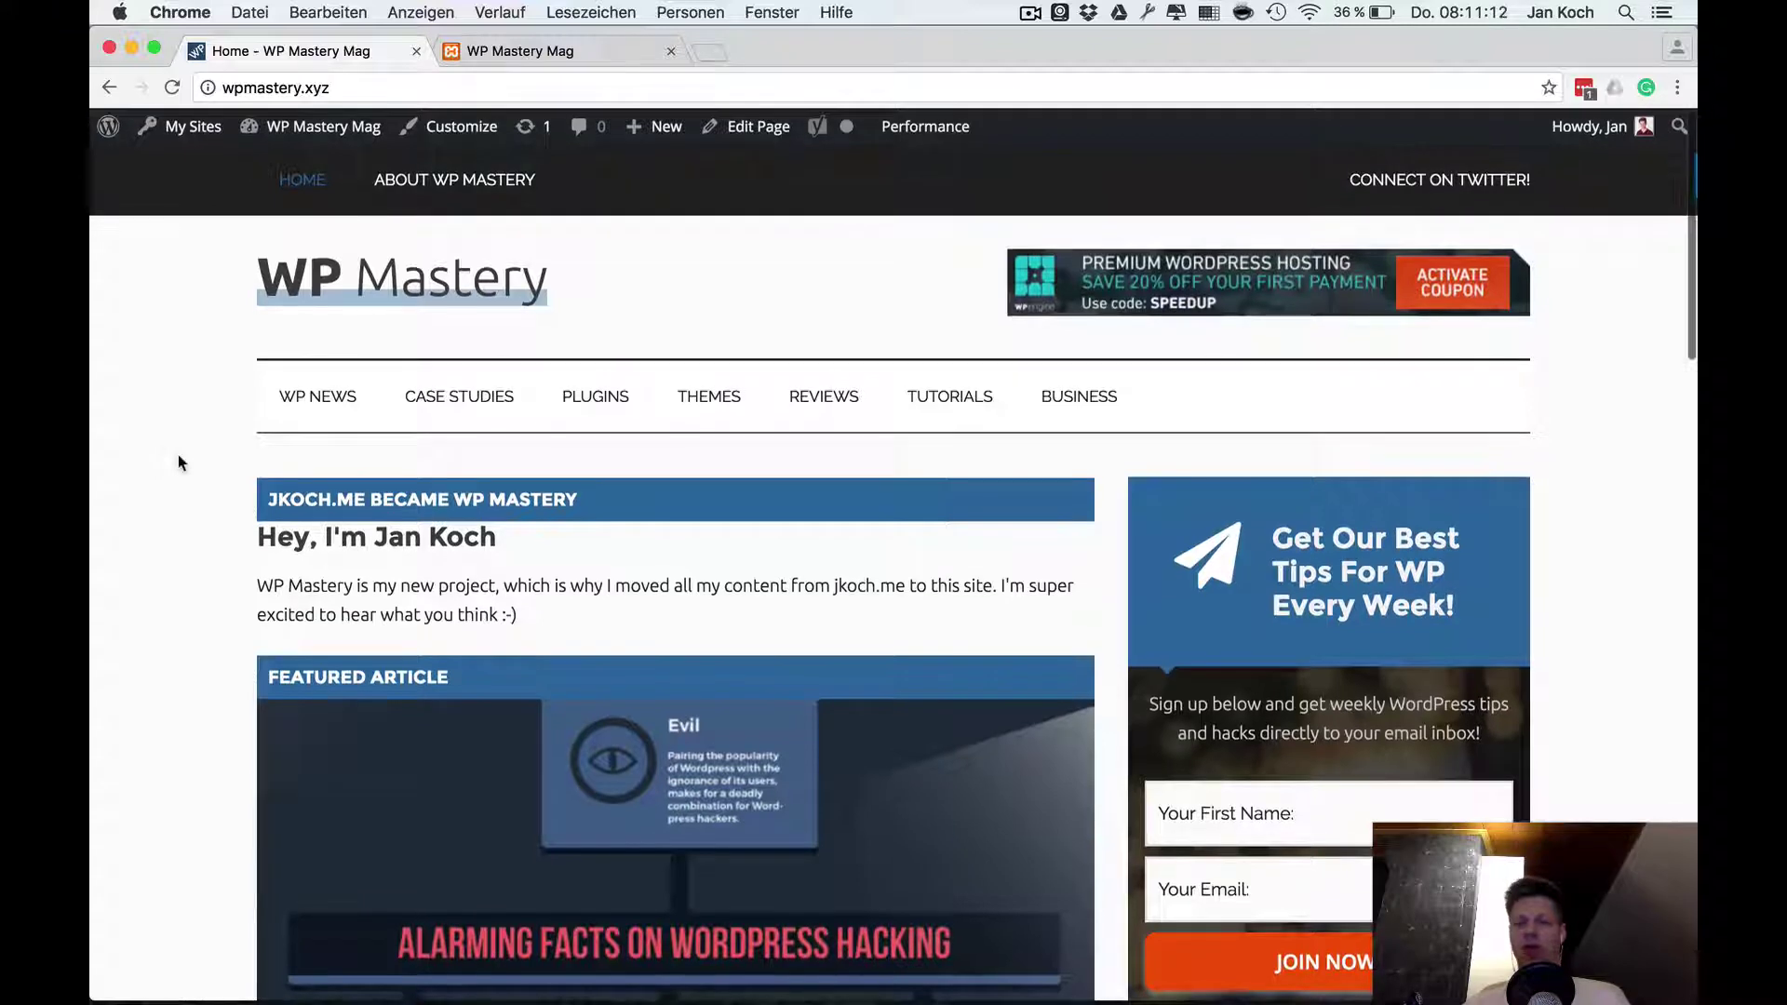
scroll(179, 463, down, 3)
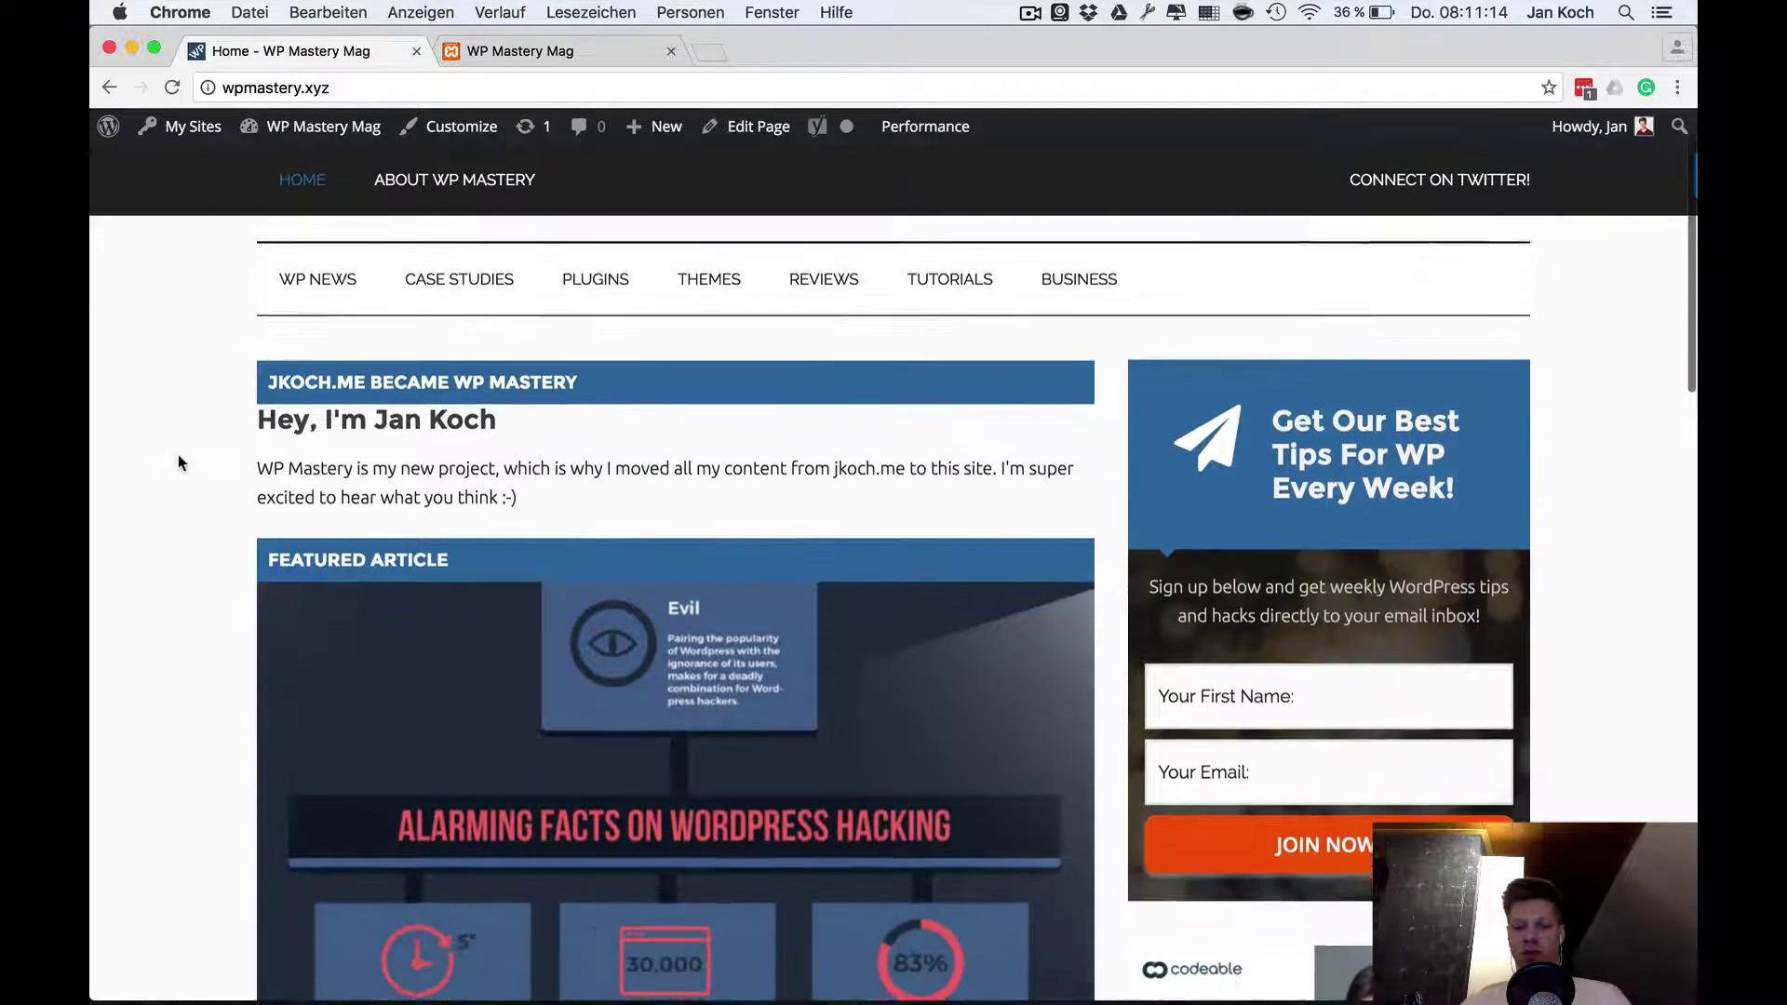
scroll(179, 463, up, 3)
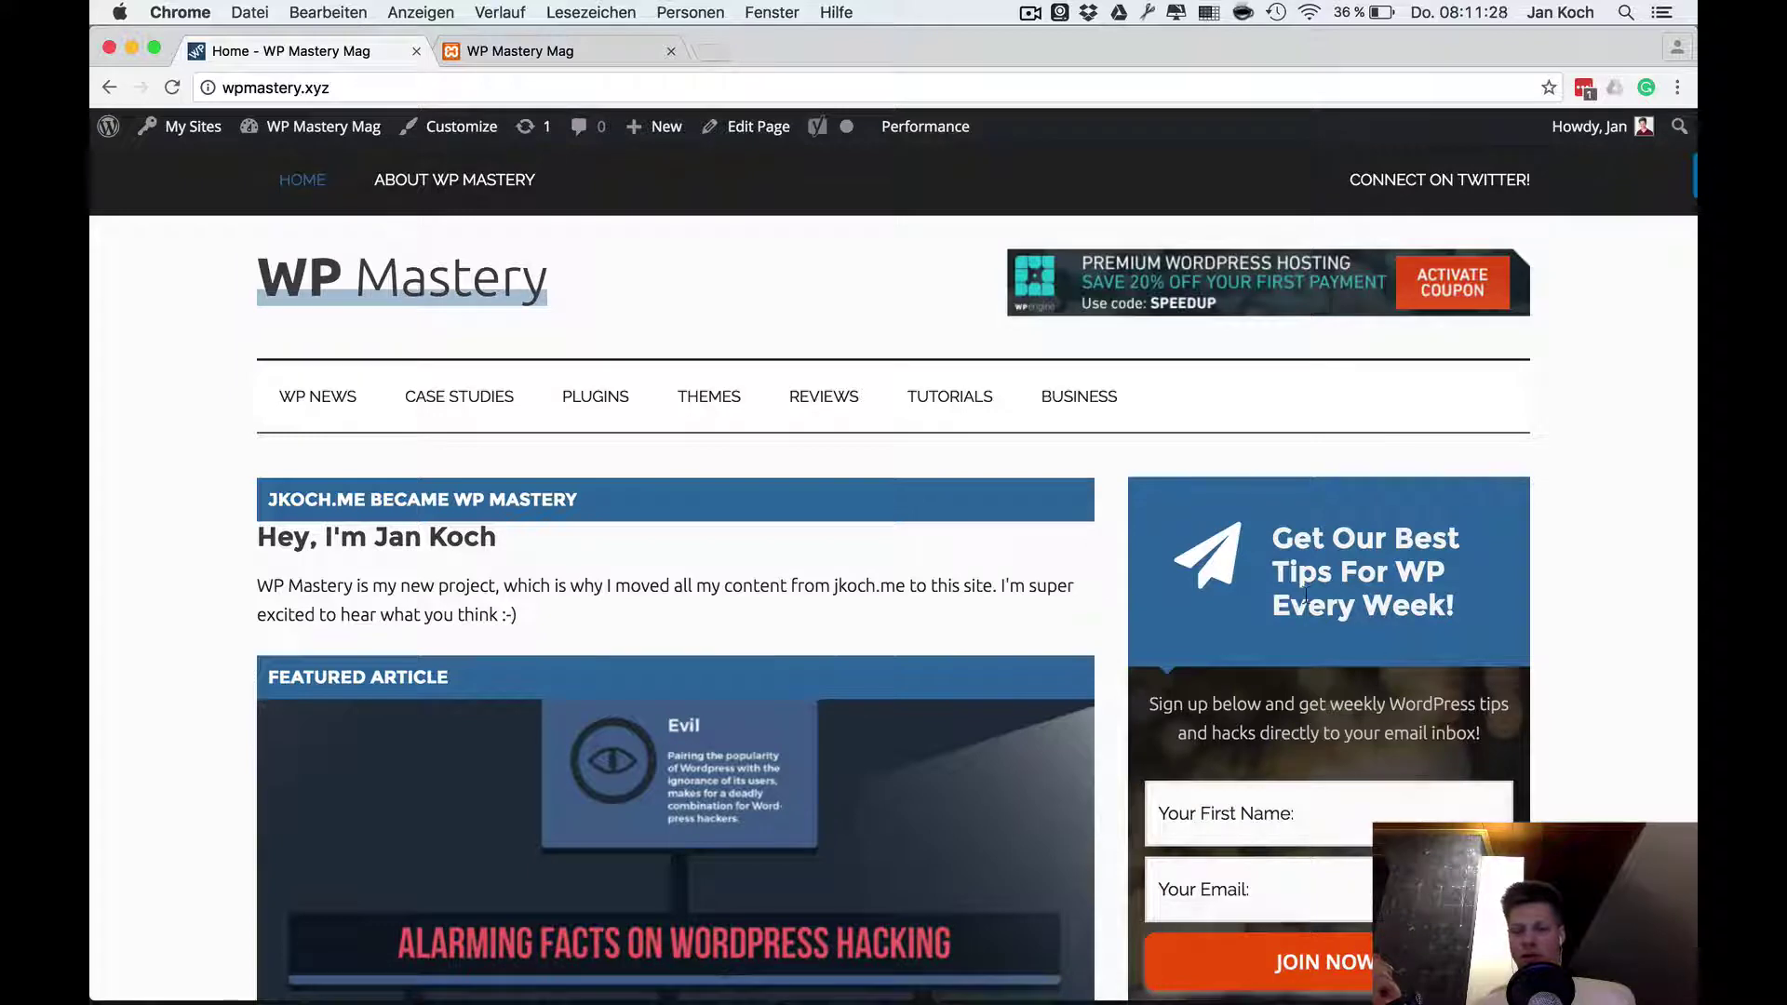
scroll(1210, 633, down, 5)
scroll(1536, 705, down, 6)
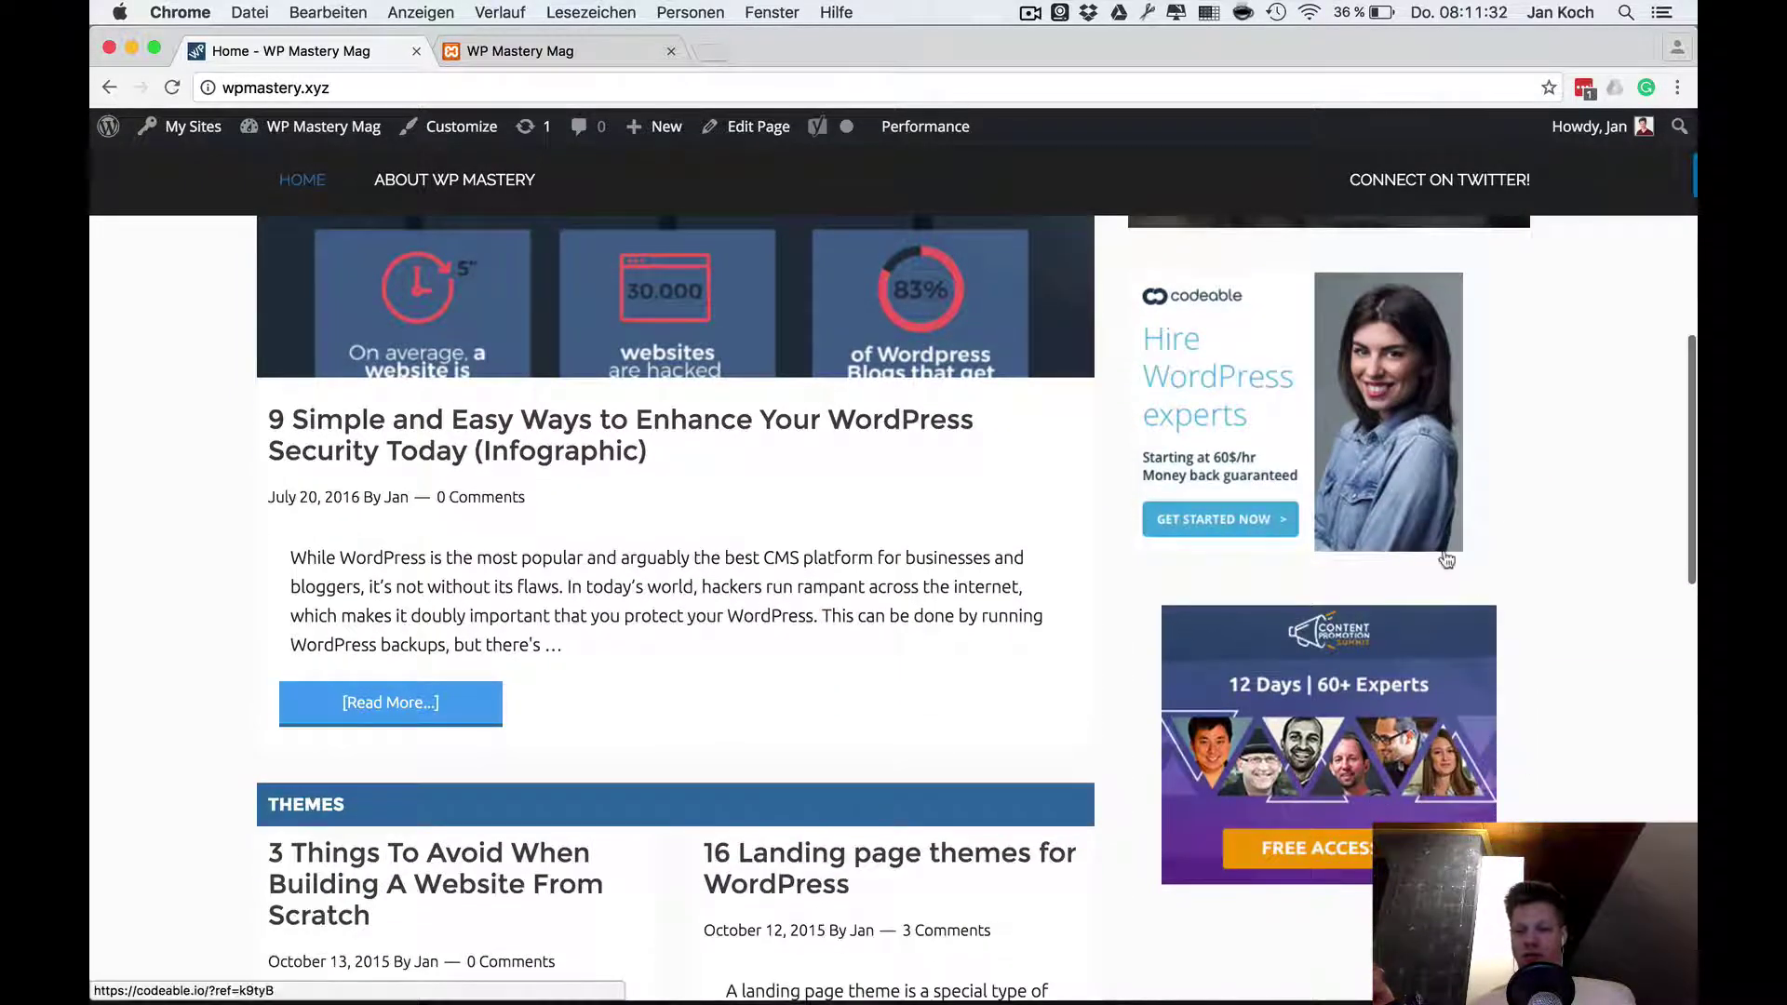
scroll(1540, 505, up, 6)
scroll(1540, 507, up, 5)
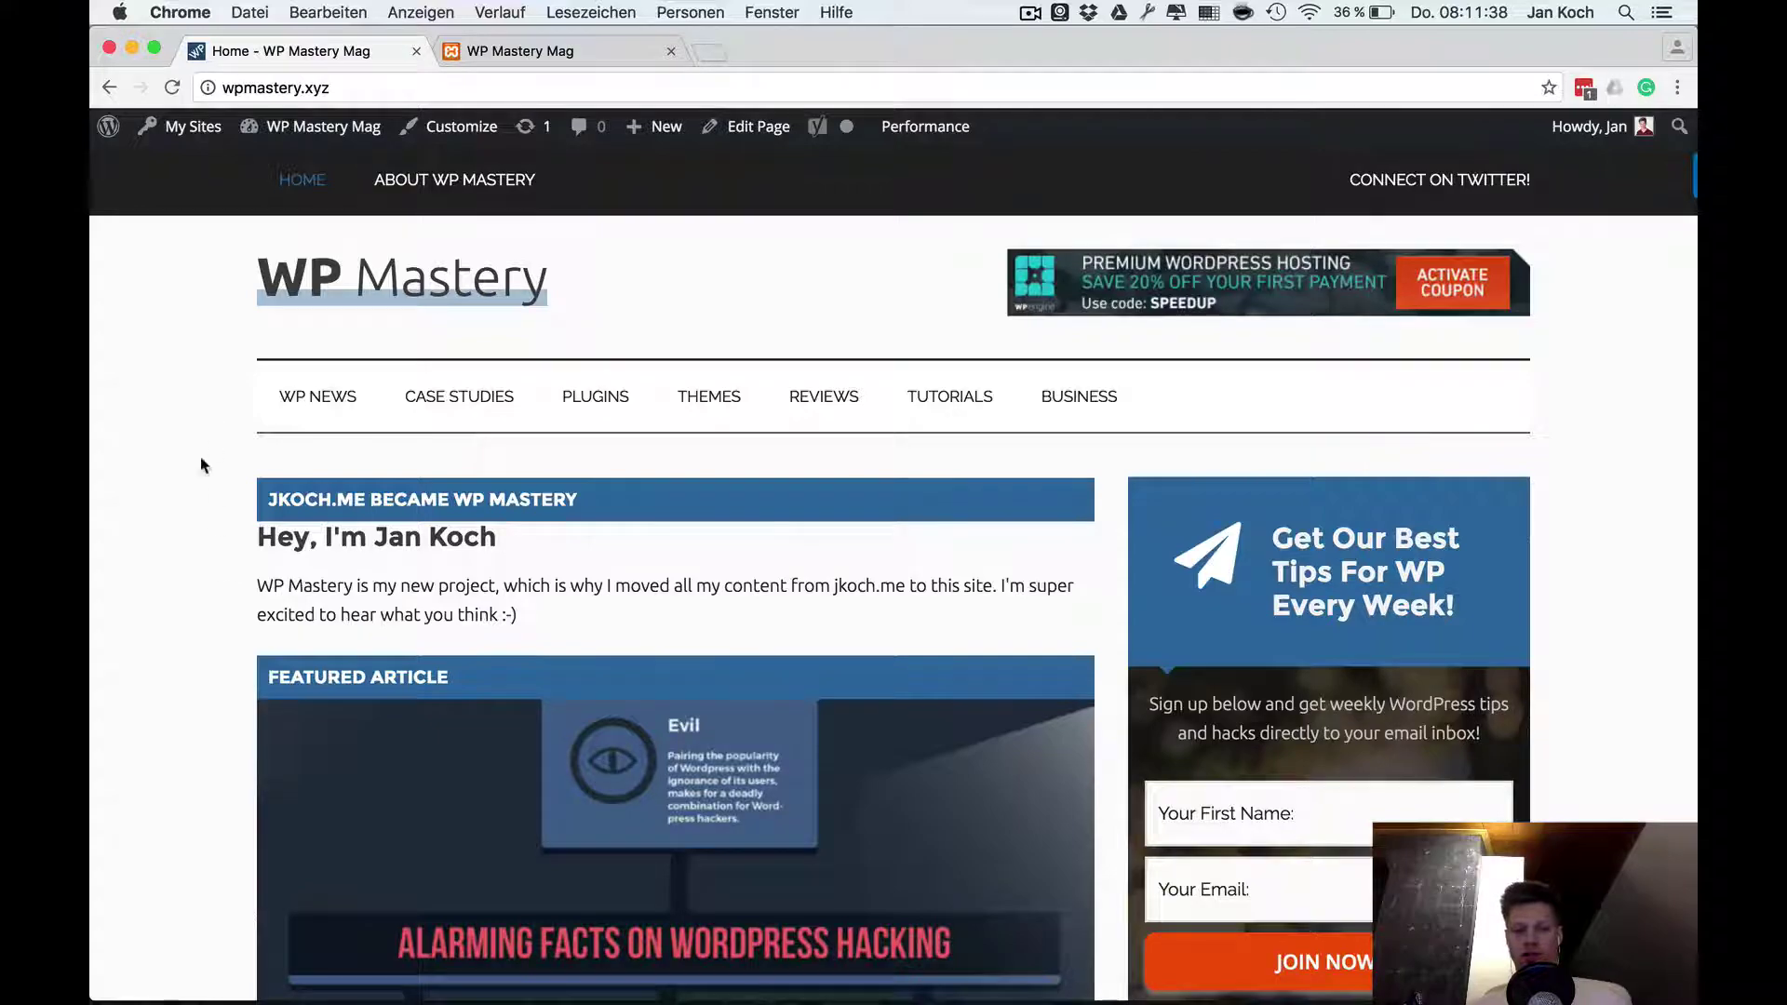
scroll(215, 686, down, 3)
scroll(235, 606, down, 7)
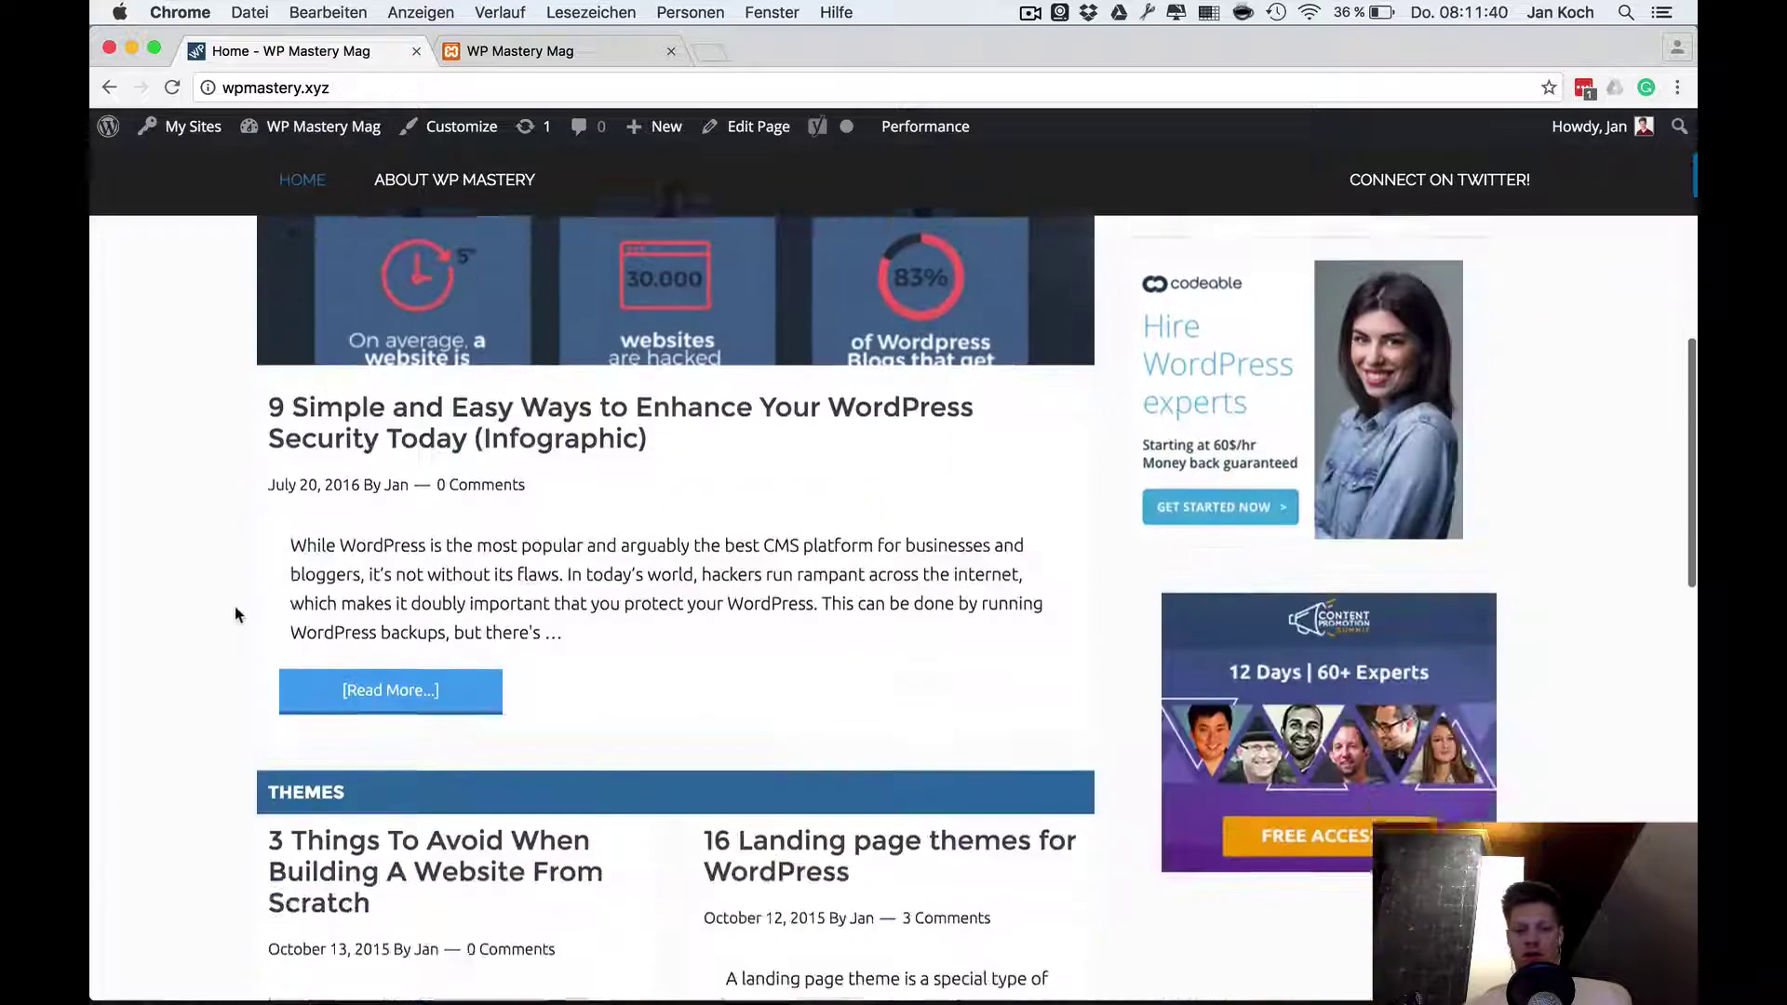
scroll(235, 606, down, 8)
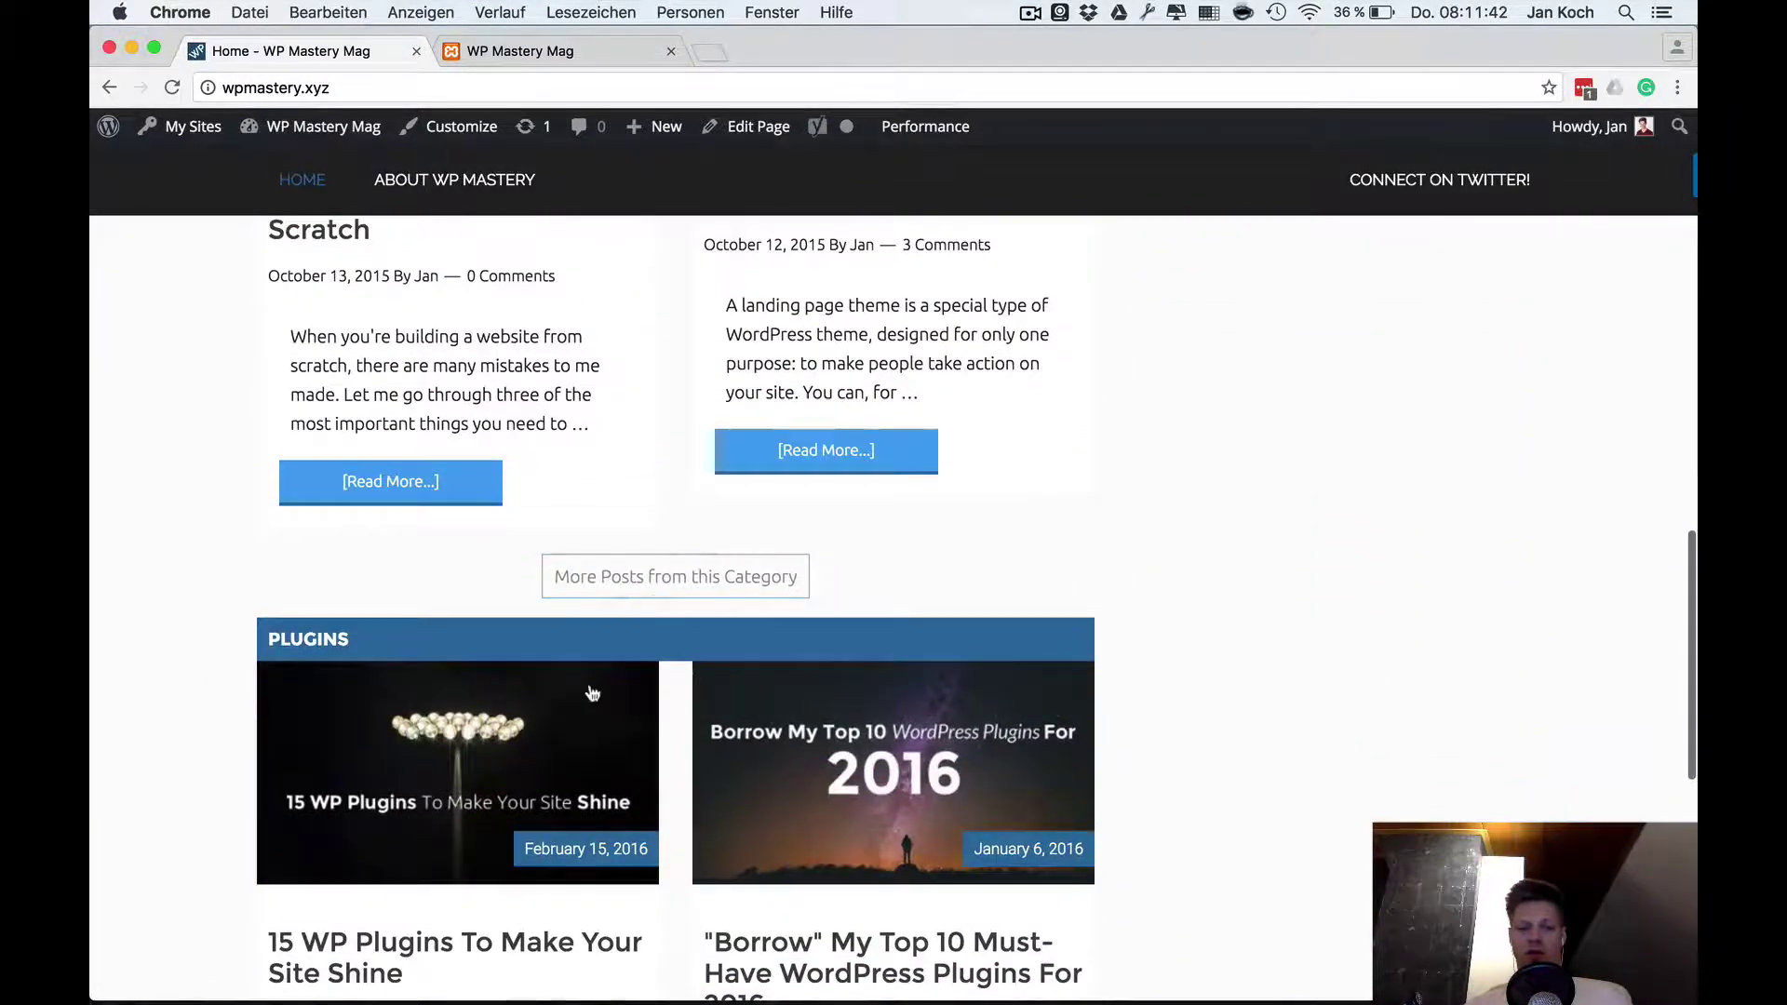
scroll(592, 692, up, 15)
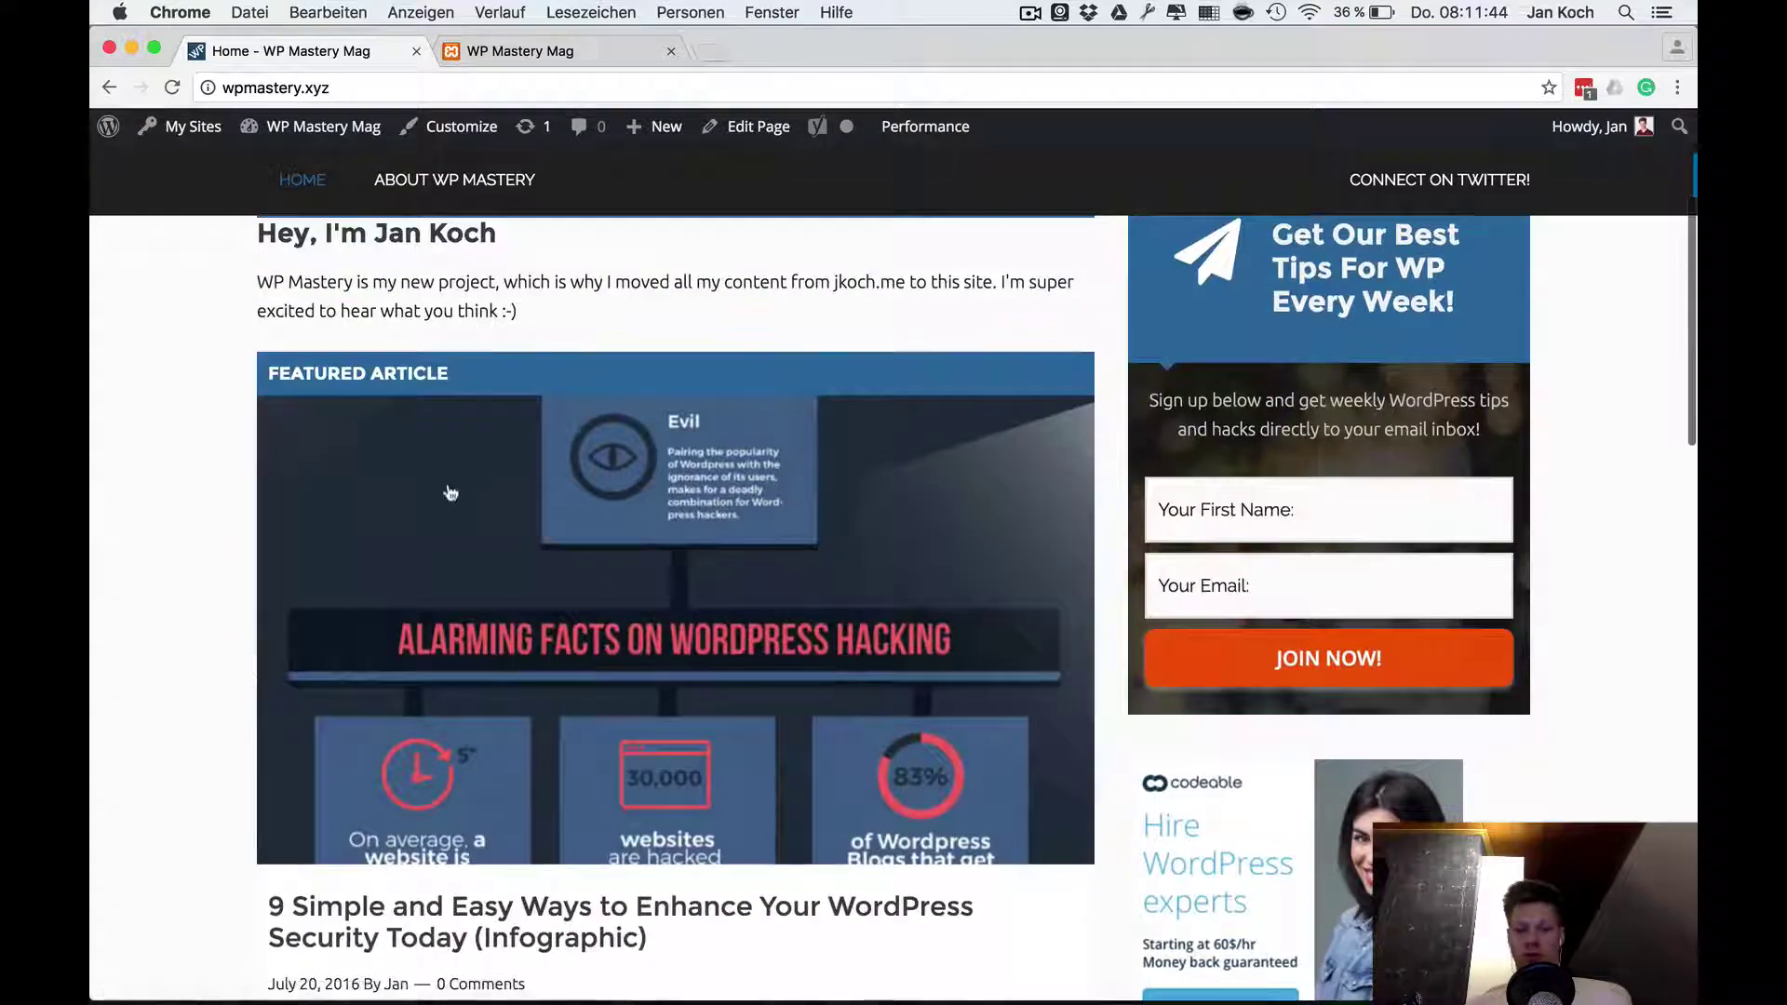
scroll(156, 606, down, 3)
scroll(155, 610, down, 15)
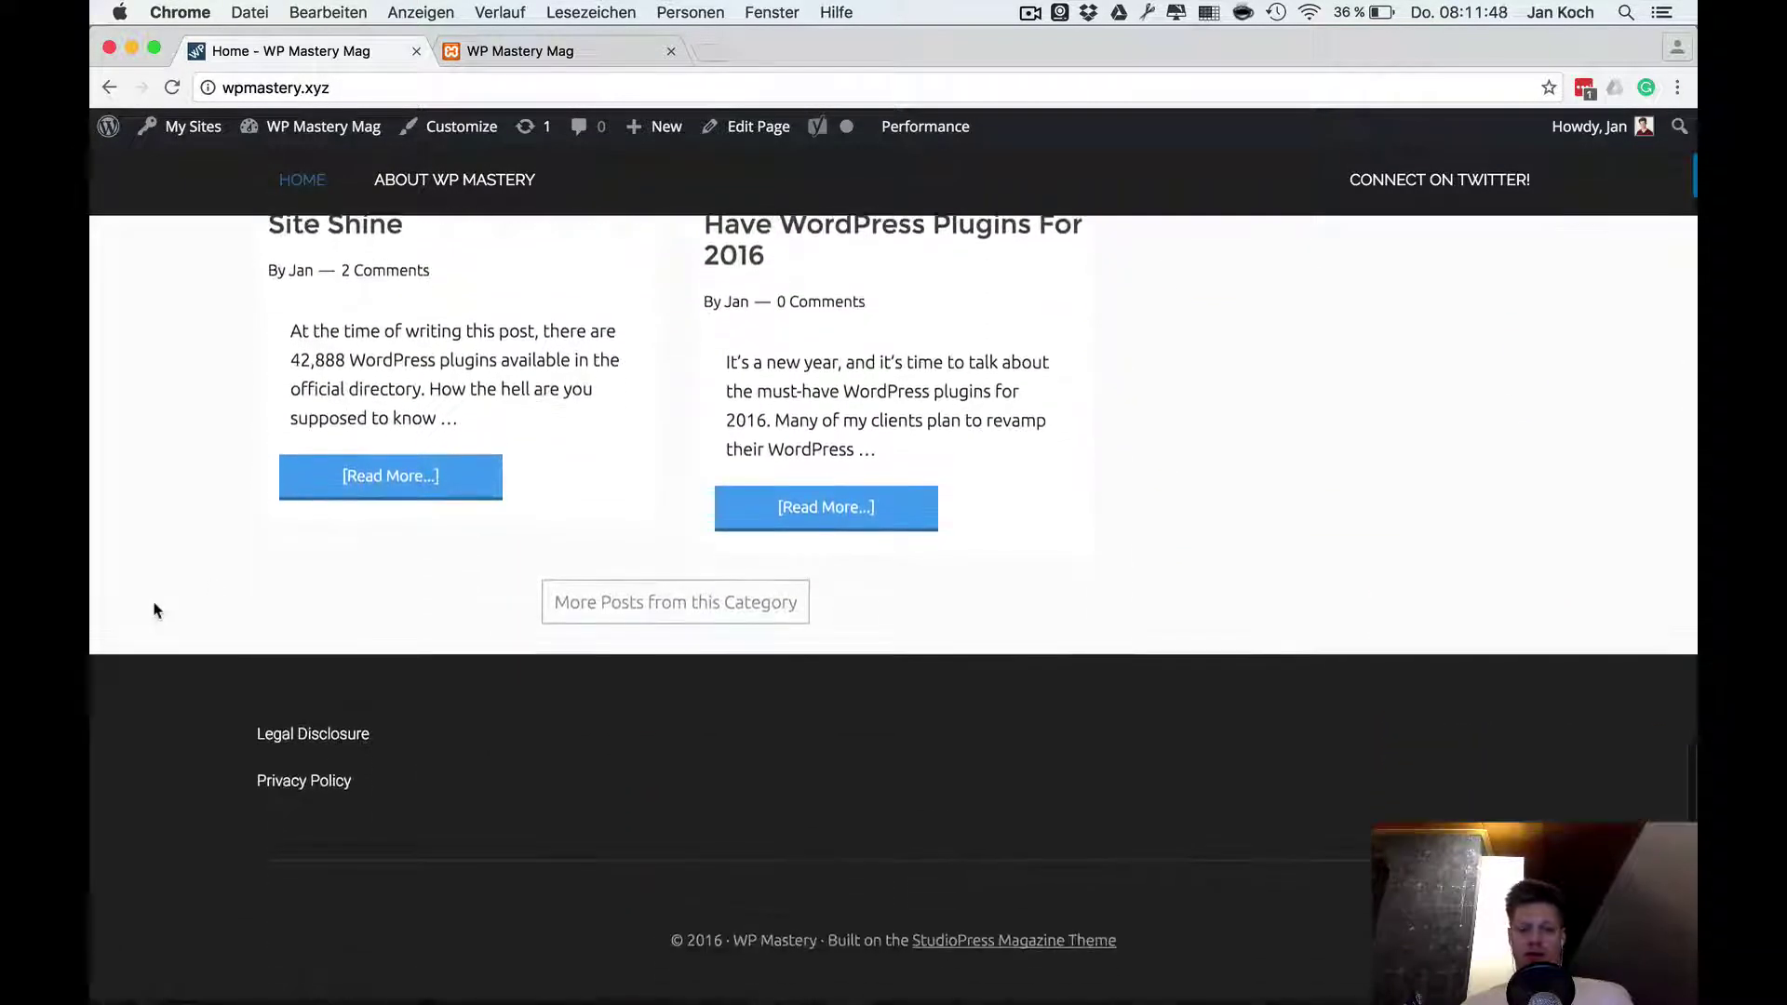
scroll(177, 624, up, 20)
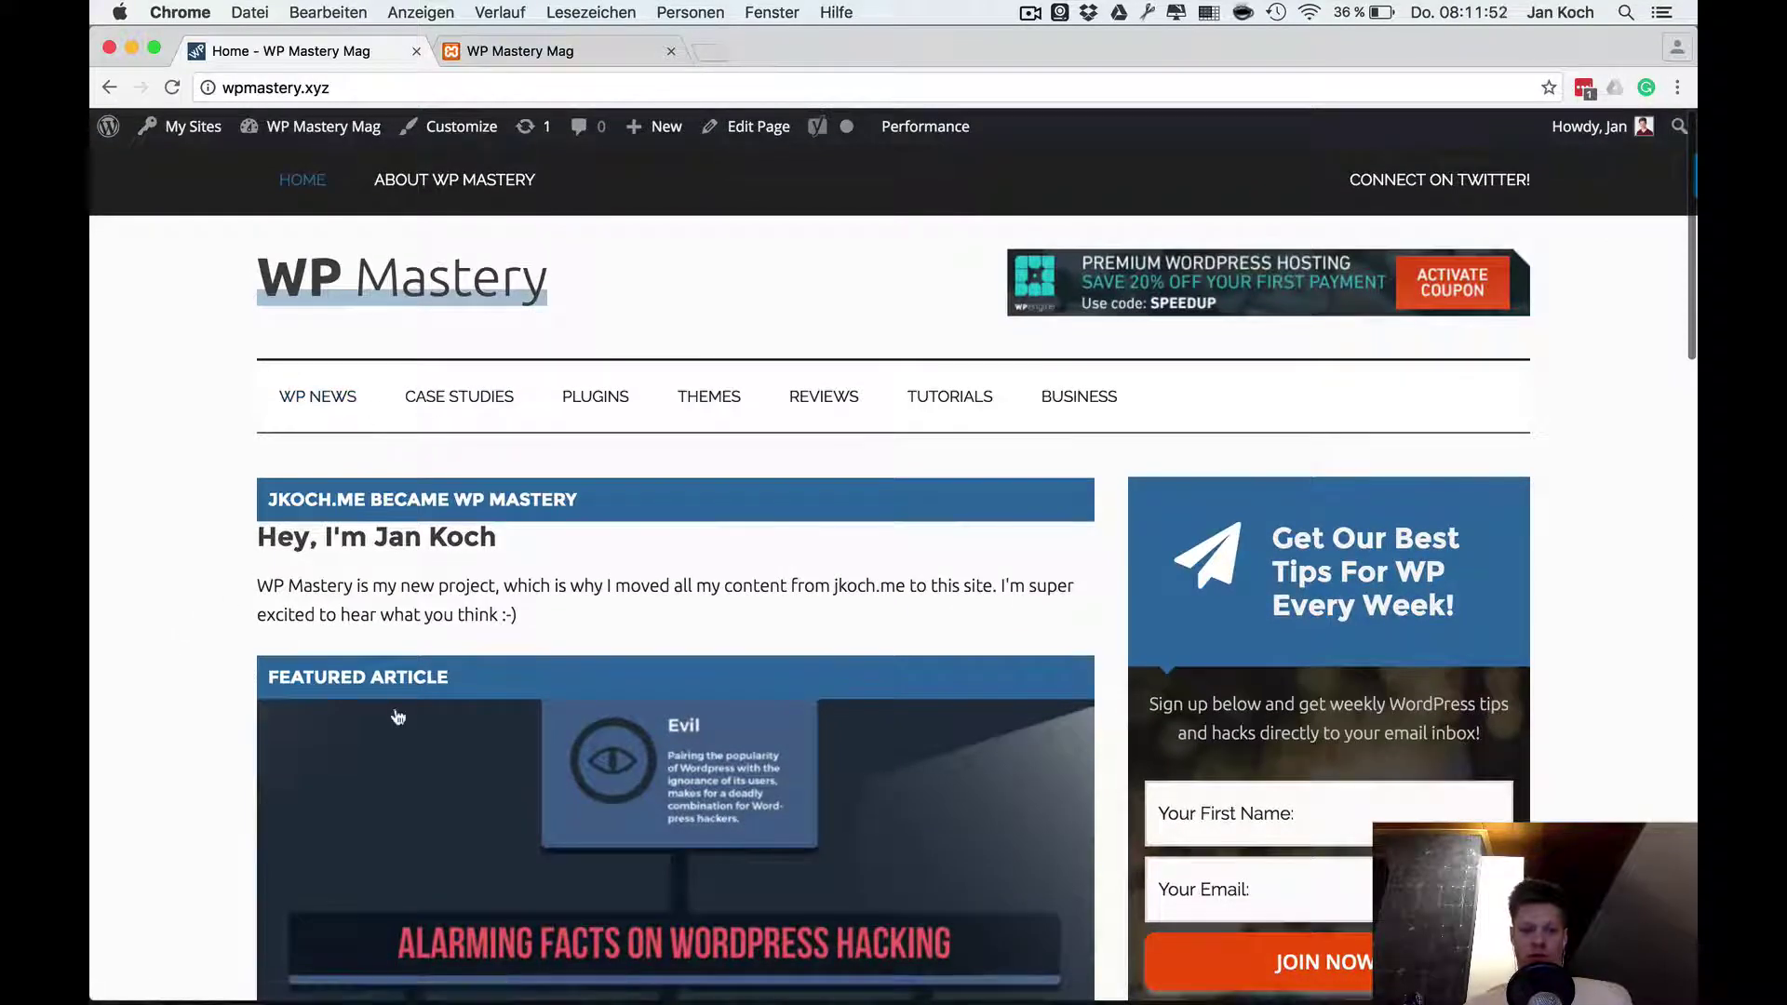
Read through the live '9 Simple and Easy Ways to Enhance Your WordPress Security Today' infographic post
click(516, 840)
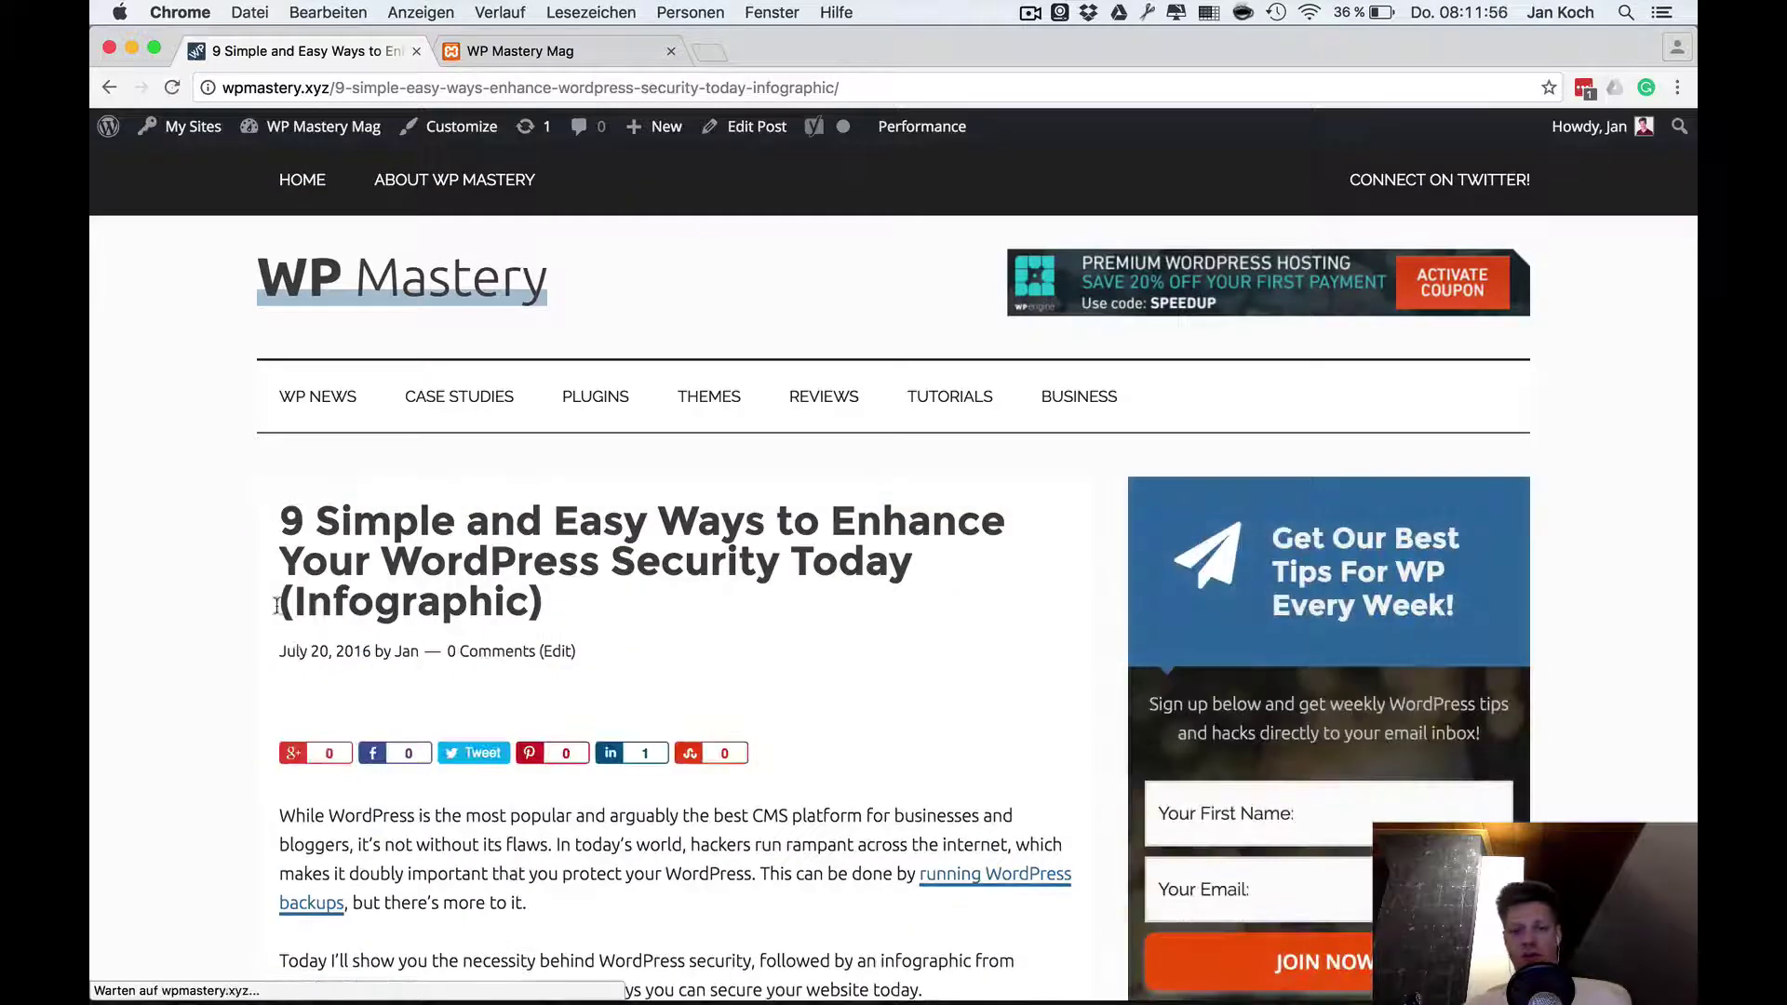
scroll(190, 687, down, 5)
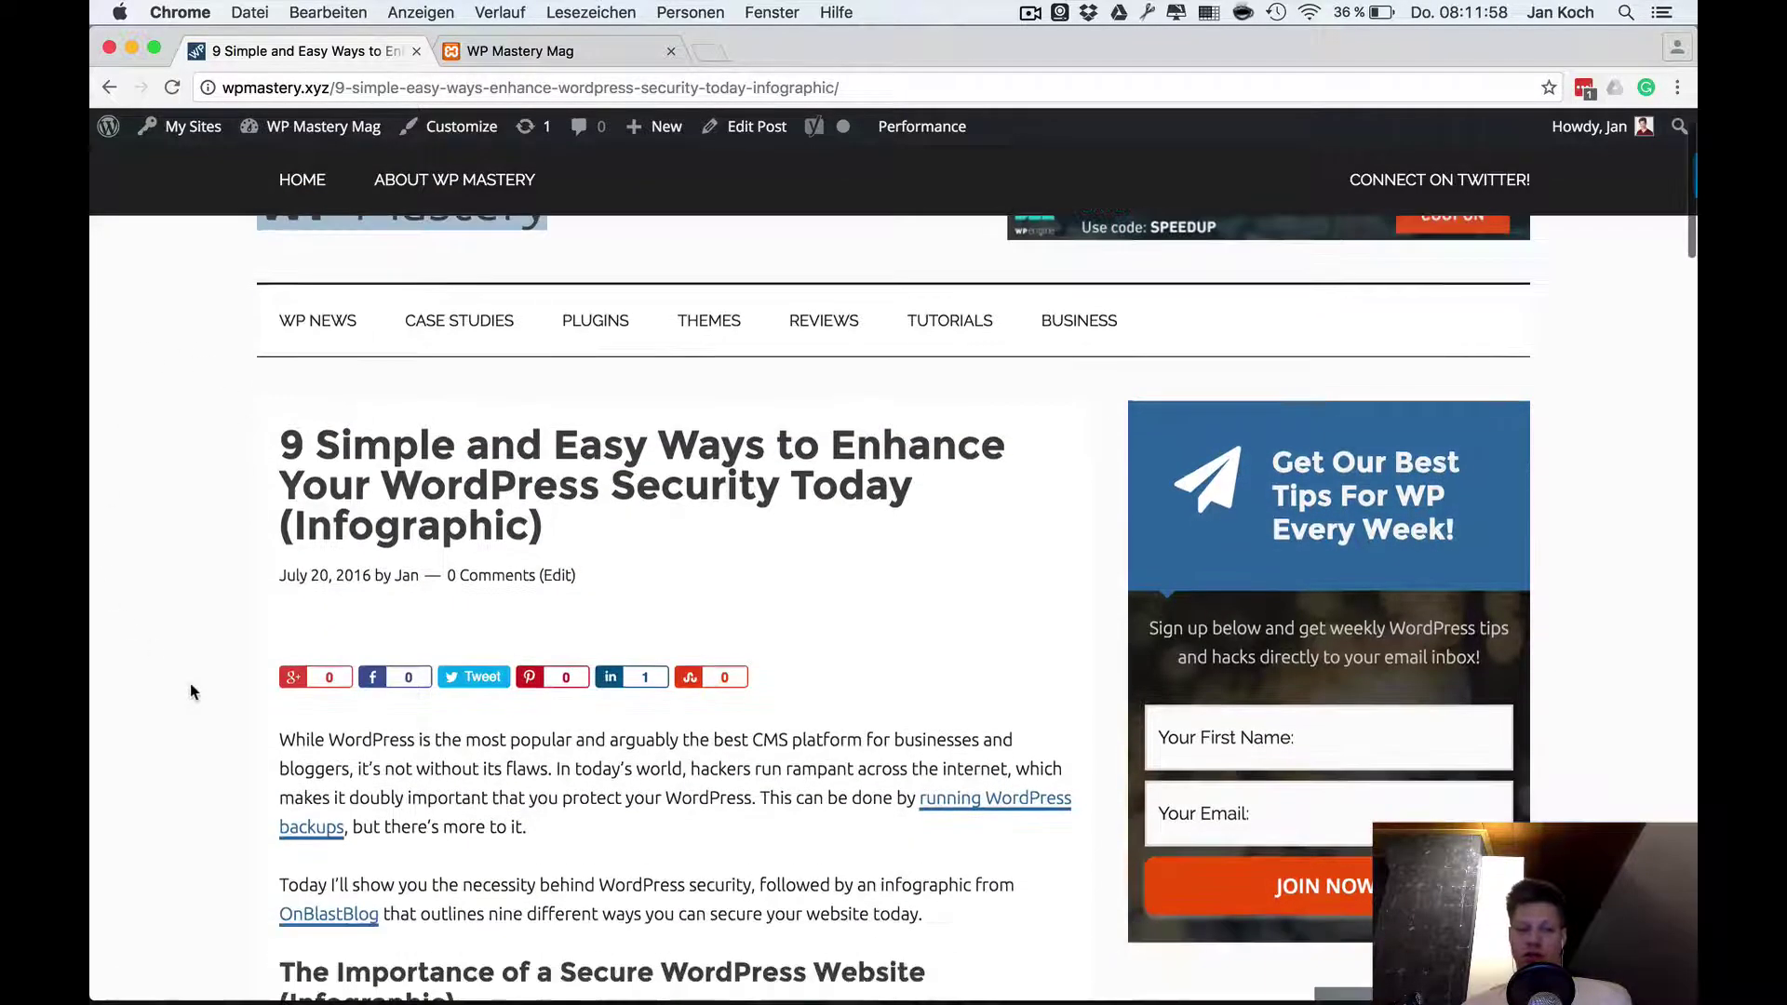
scroll(190, 685, down, 10)
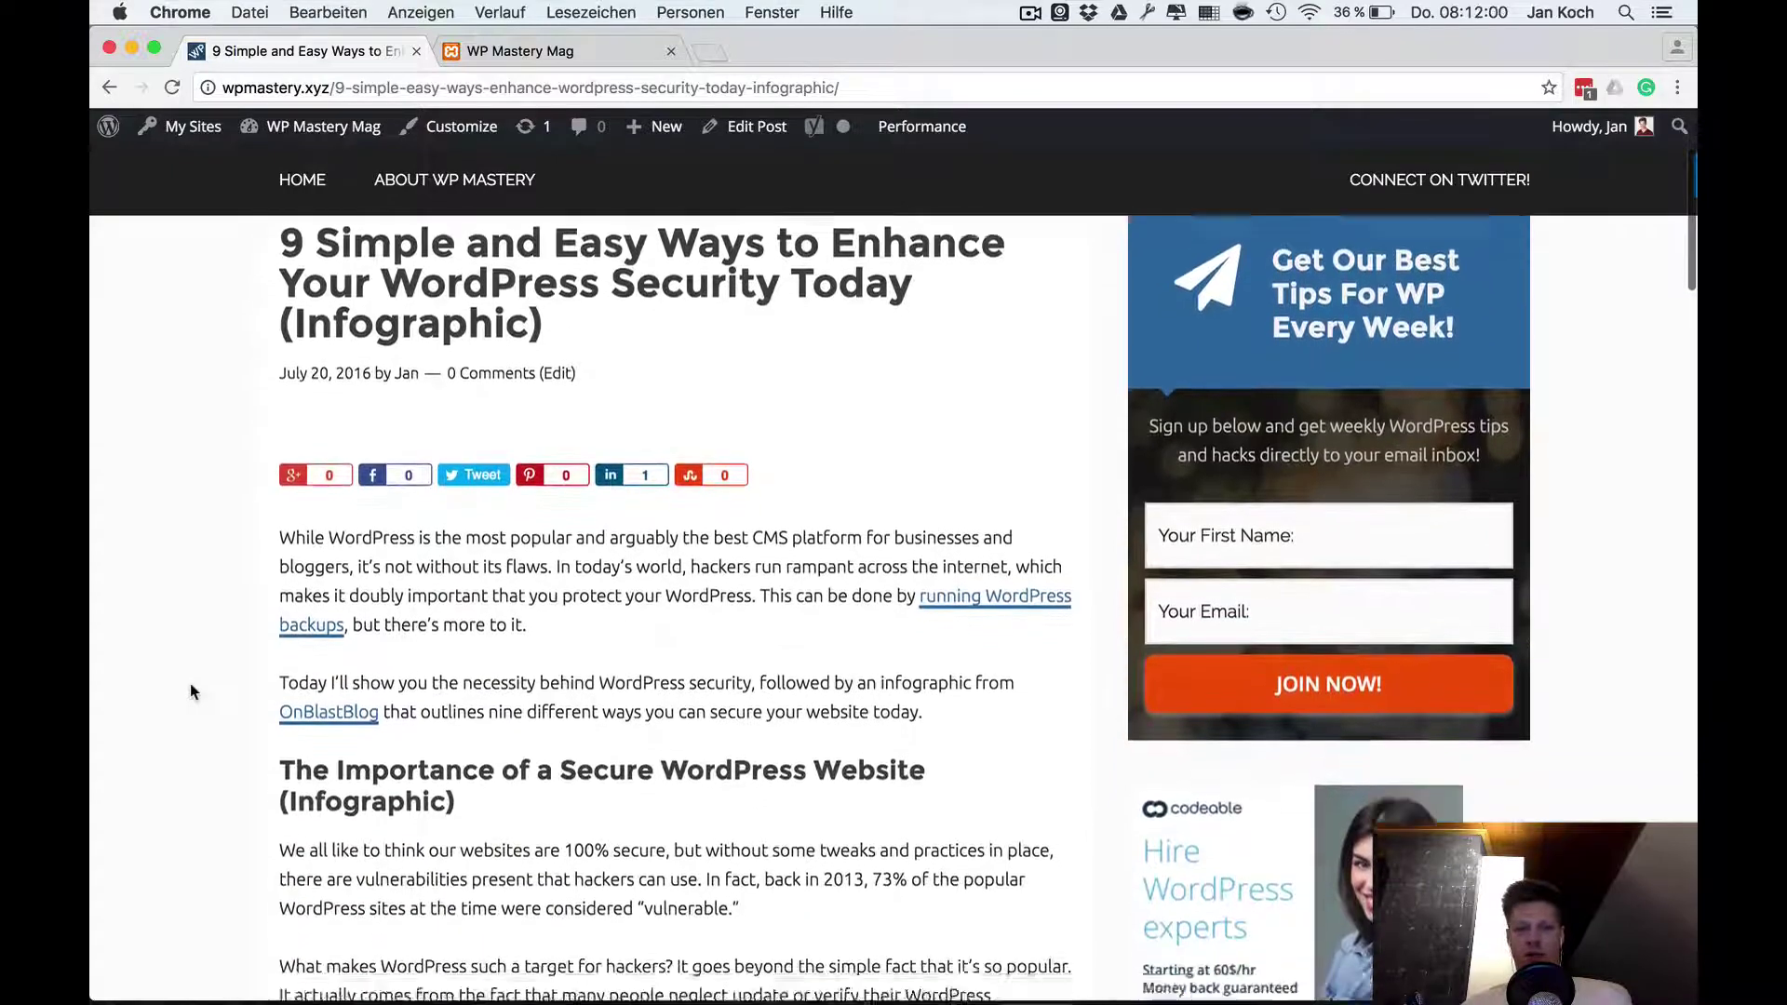
scroll(190, 691, down, 20)
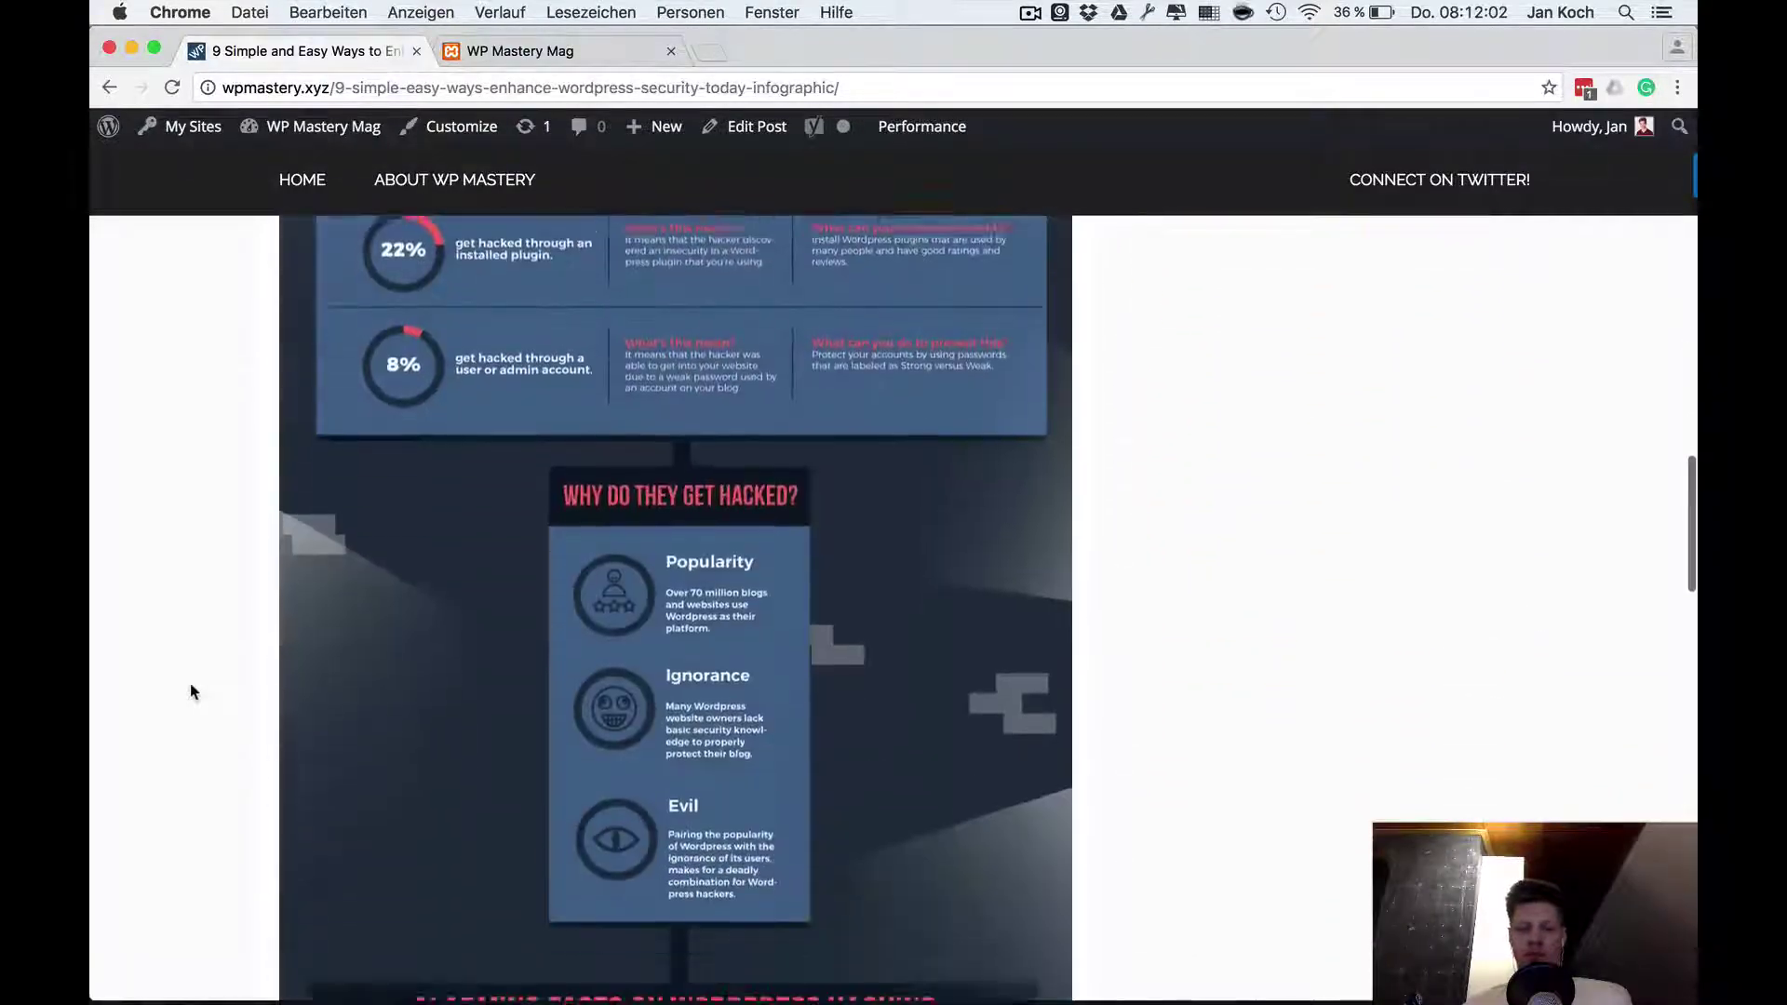
scroll(190, 691, down, 12)
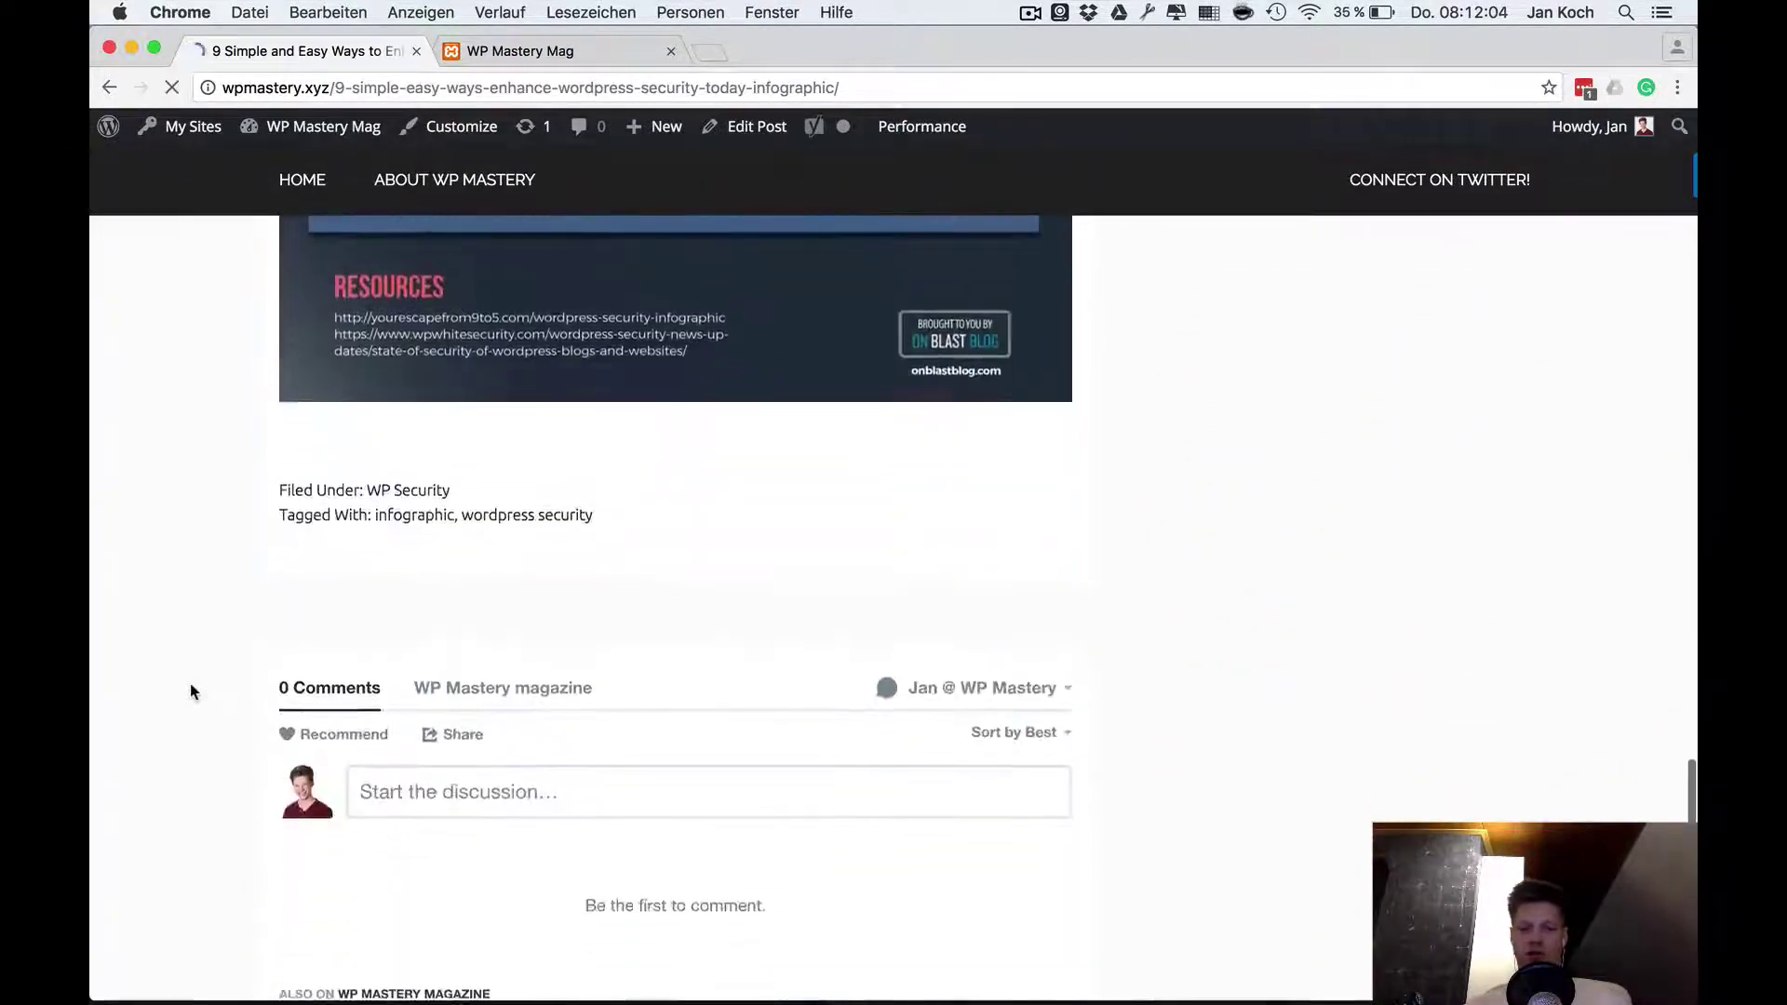
click(506, 49)
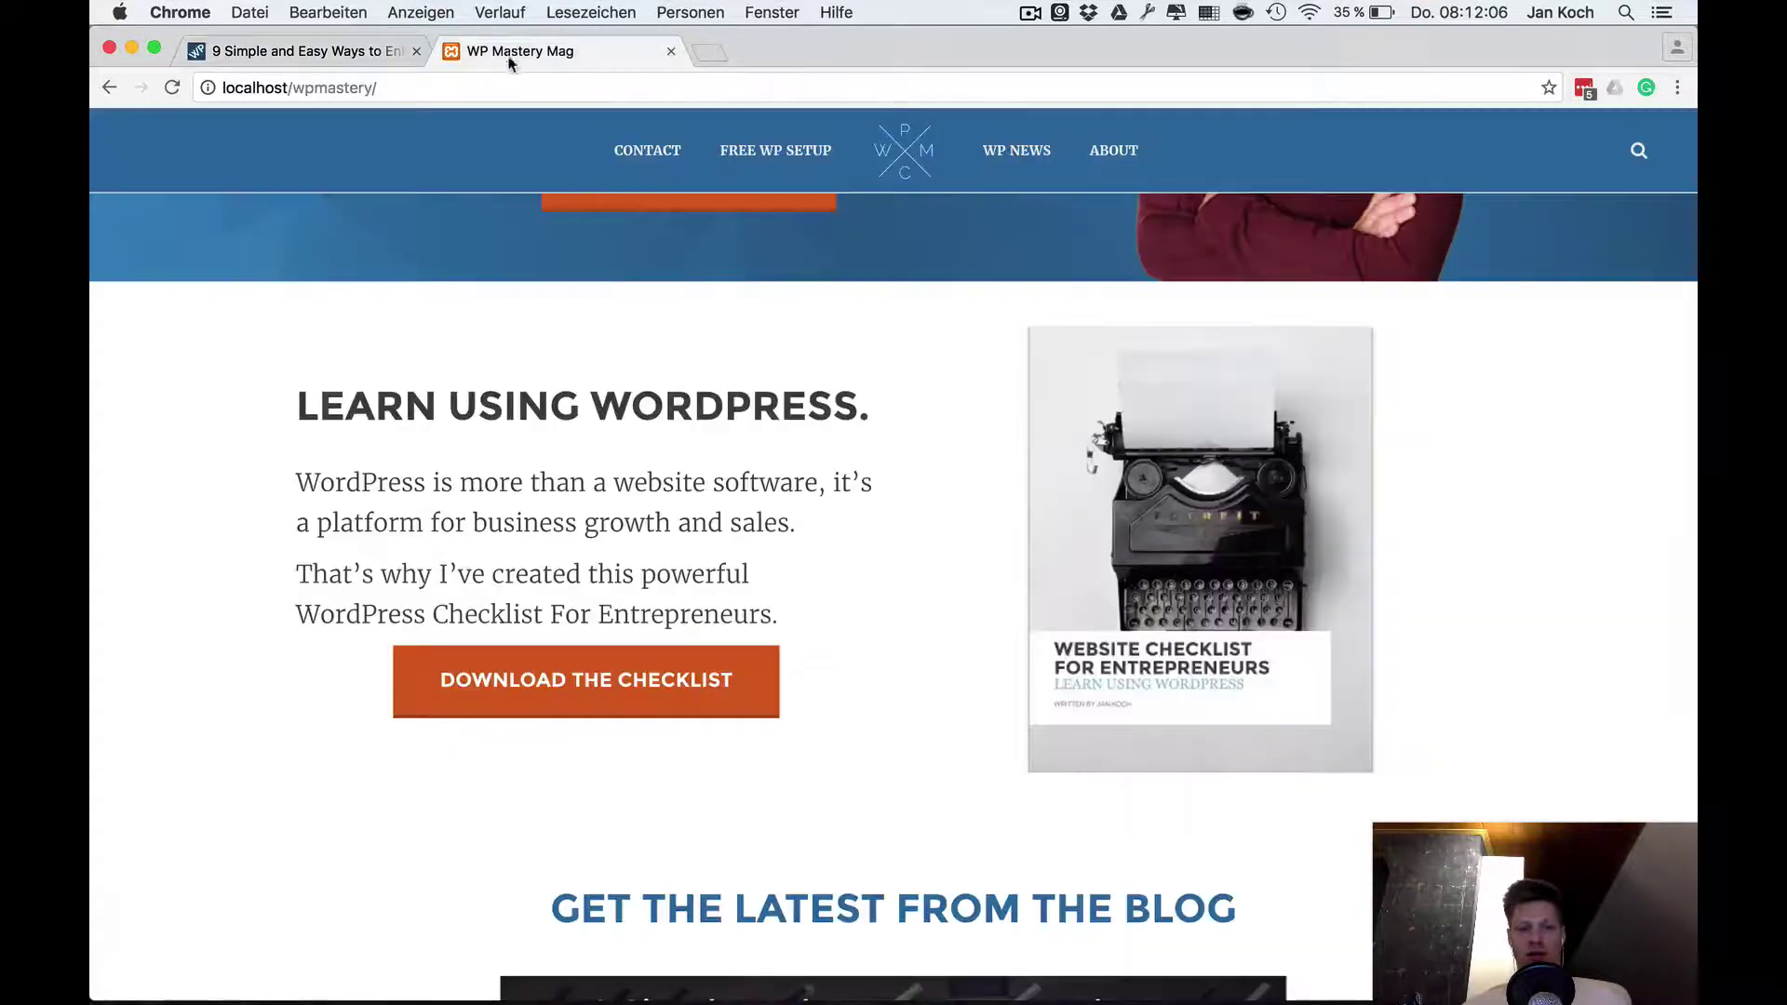
scroll(652, 509, up, 3)
scroll(651, 509, up, 5)
scroll(652, 391, down, 15)
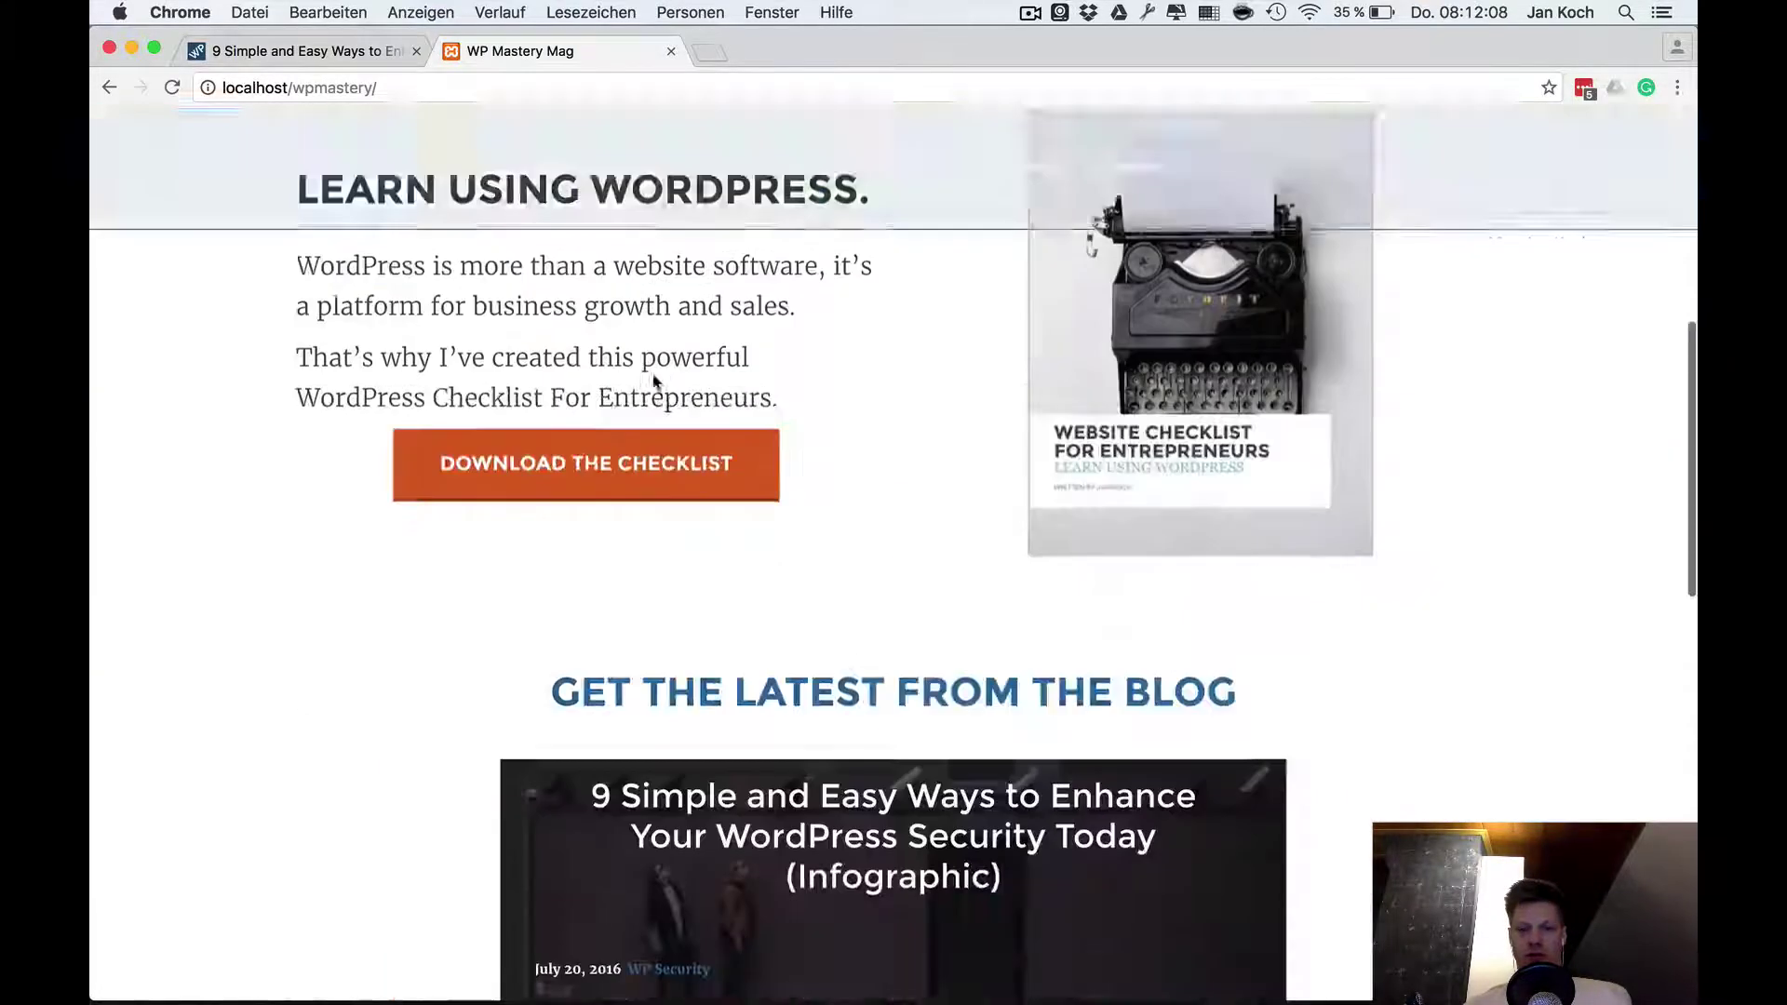
click(929, 688)
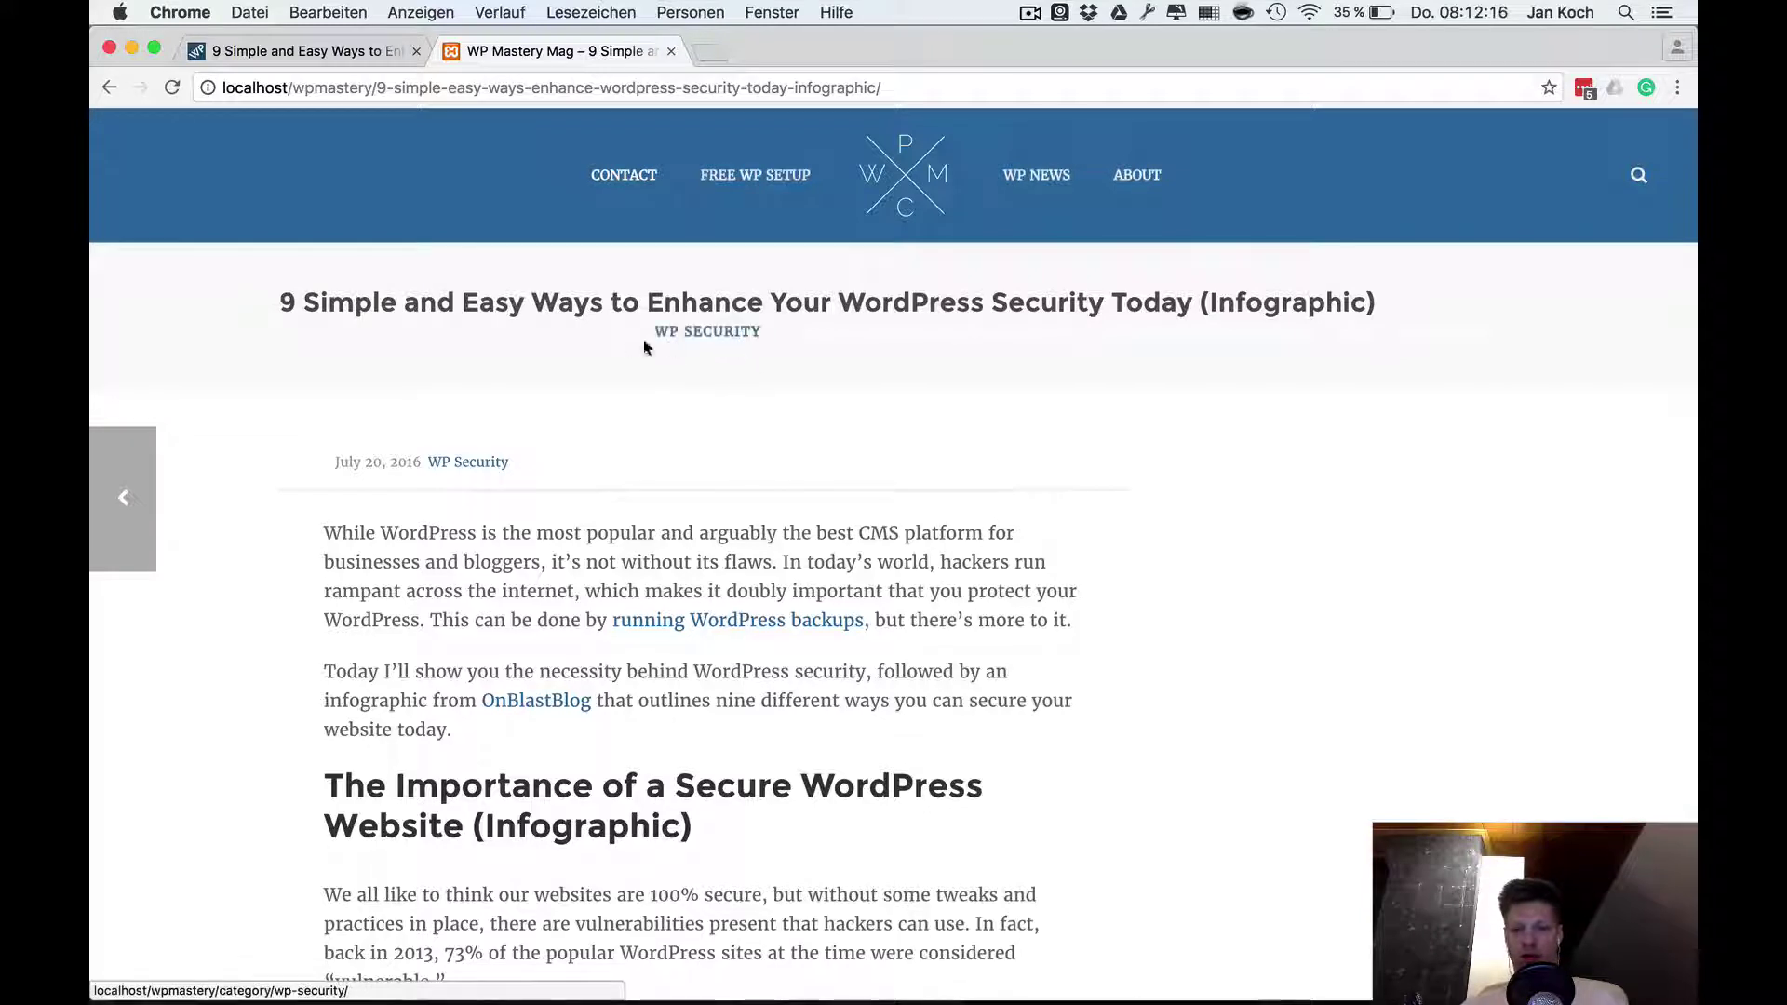
drag(866, 344, 776, 328)
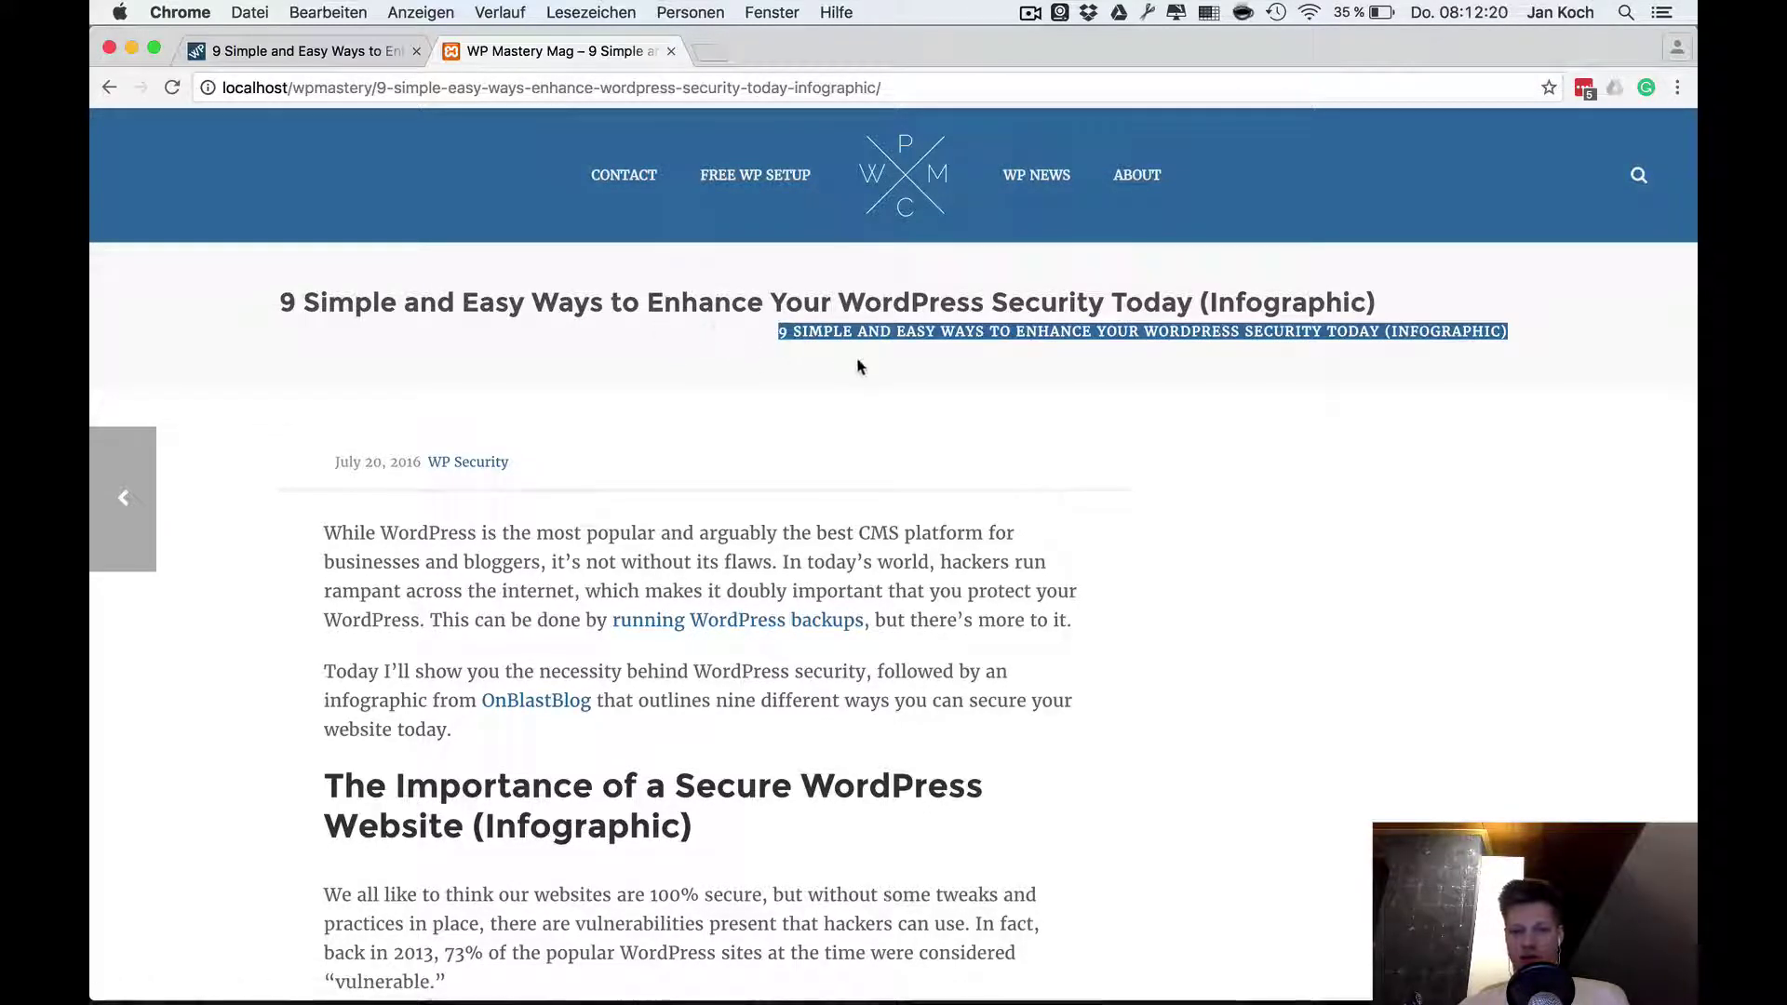
click(929, 554)
scroll(929, 558, down, 5)
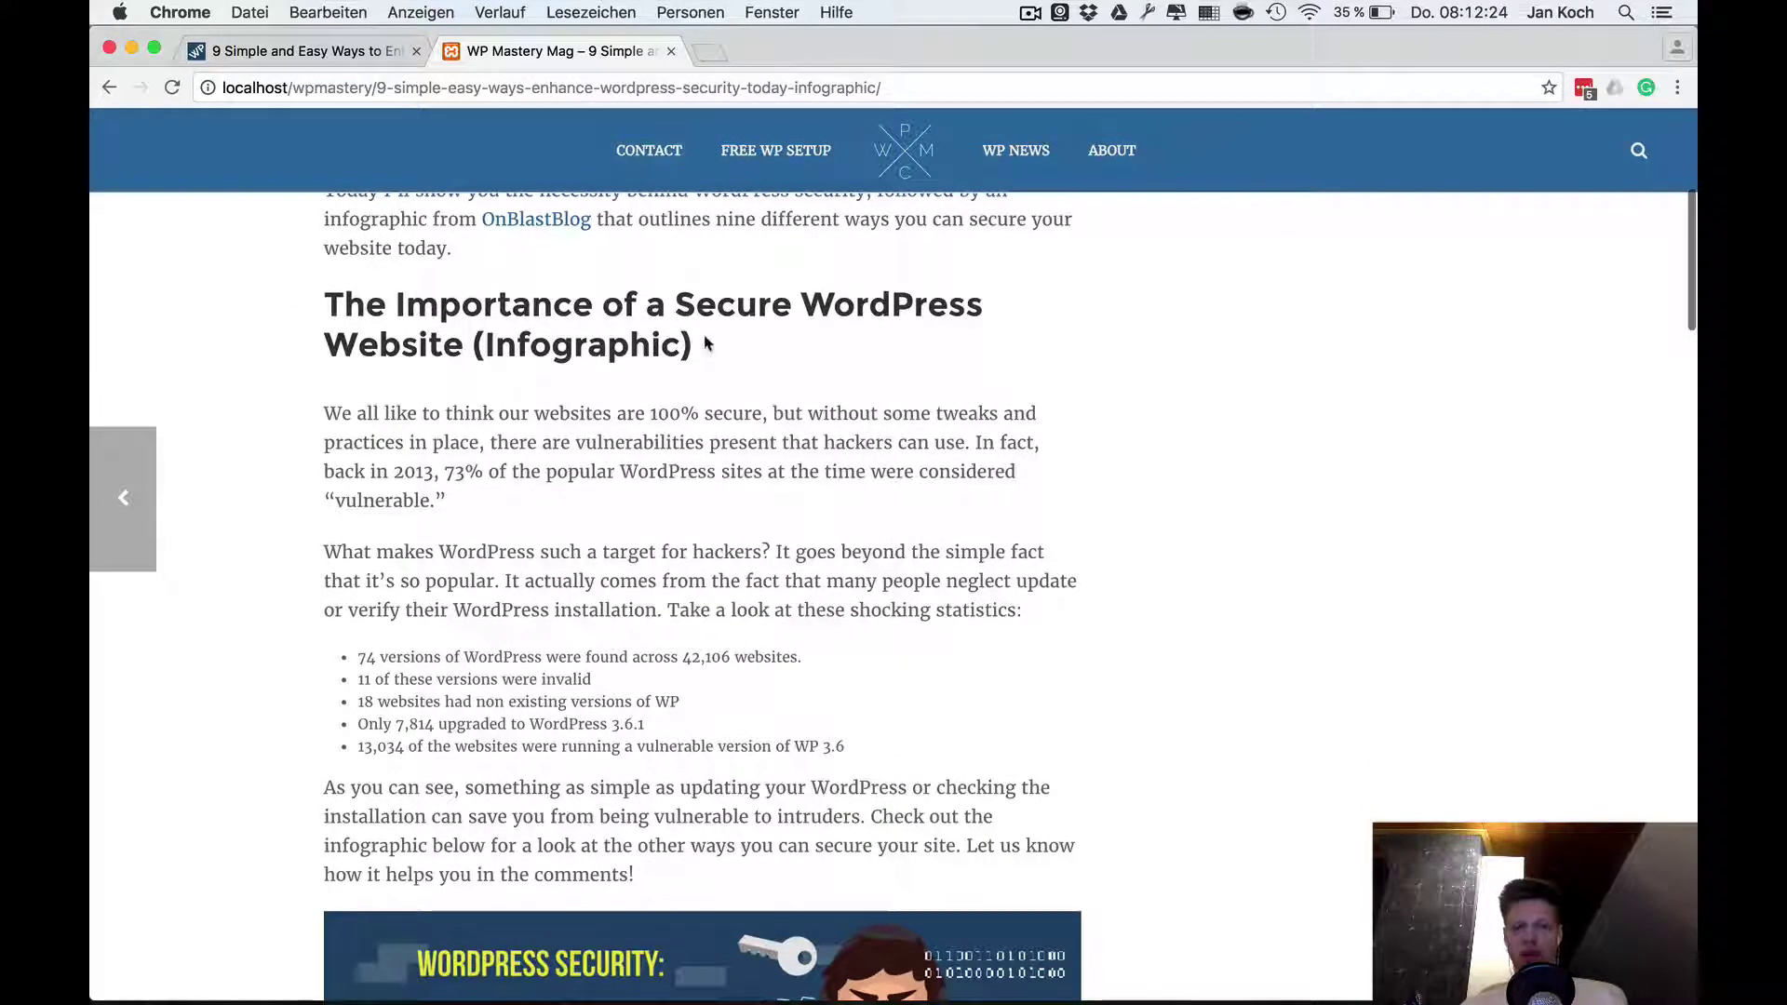
drag(700, 347, 573, 333)
click(575, 328)
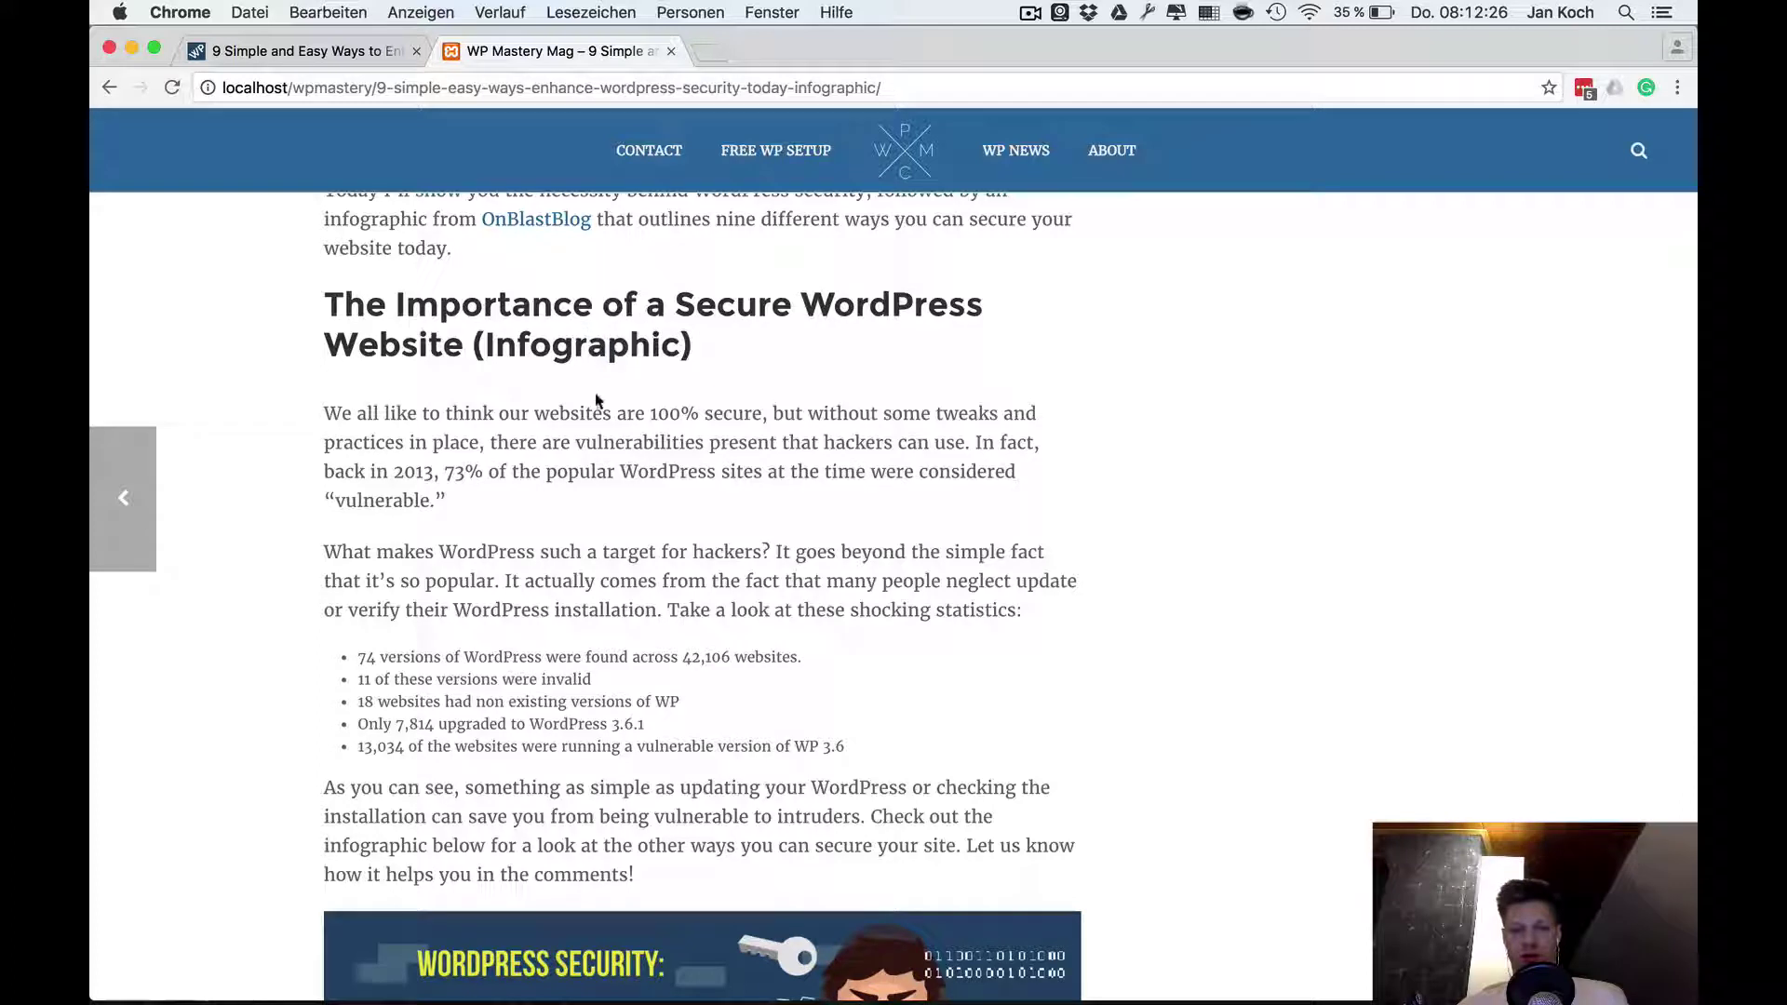
triple_click(568, 413)
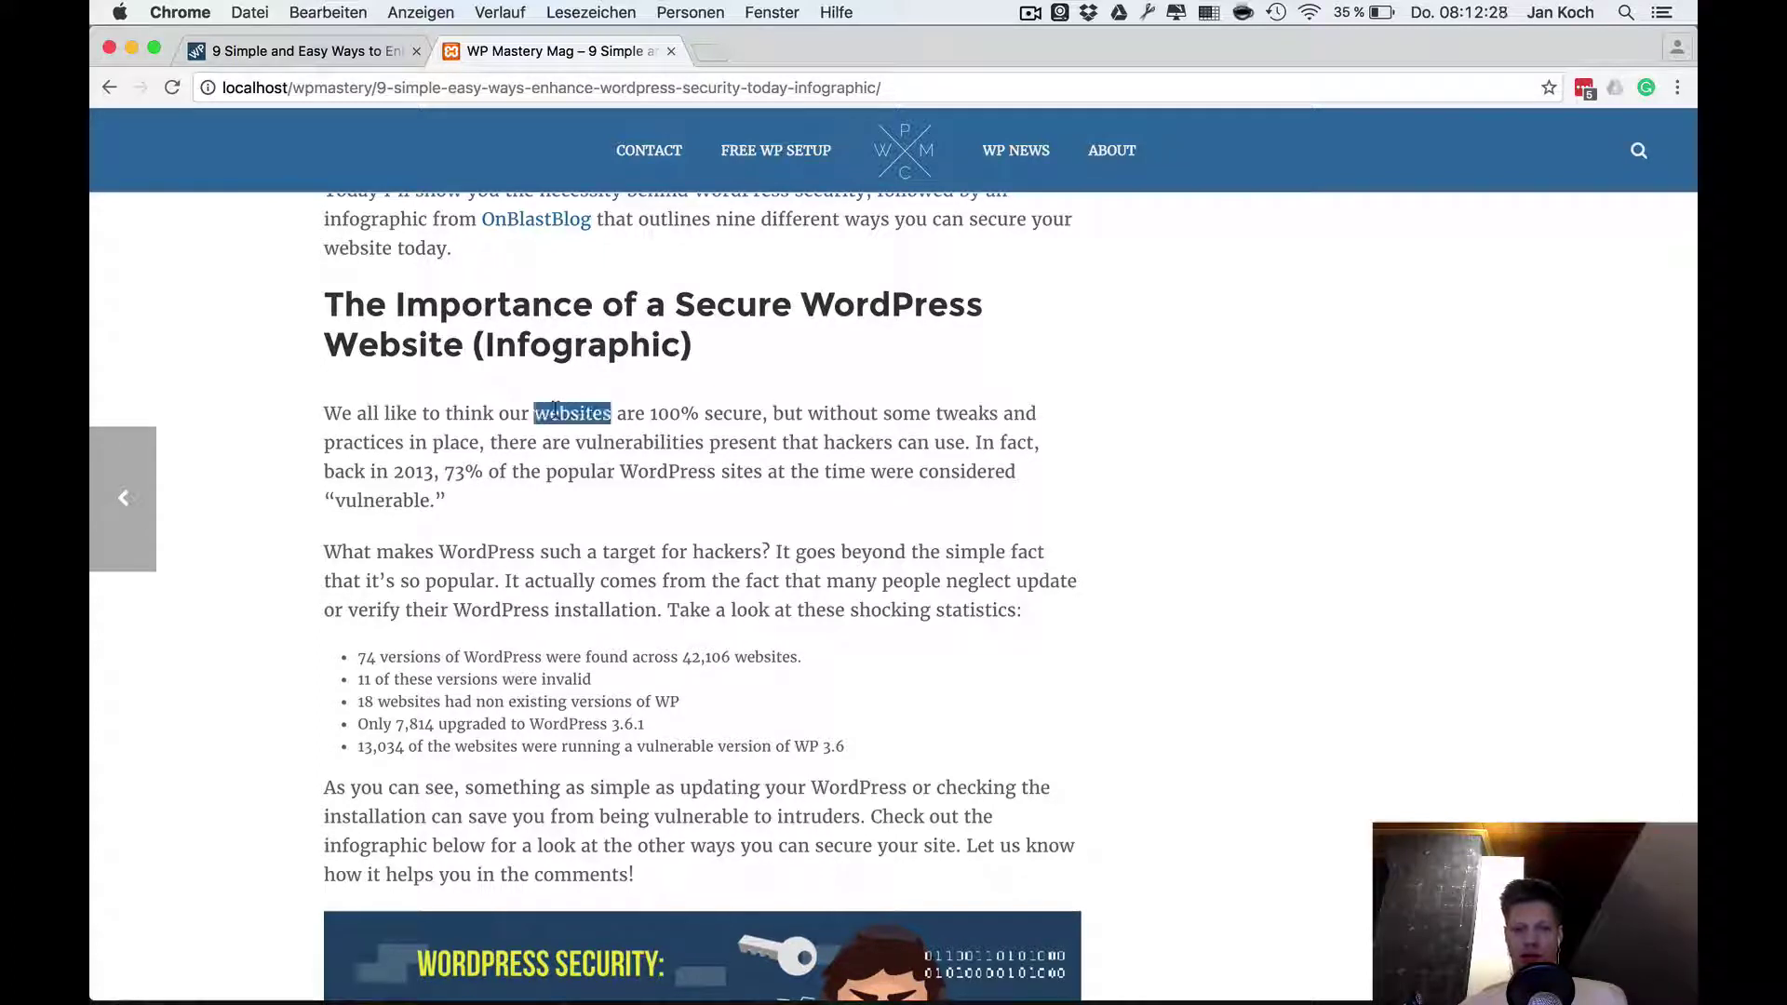
click(555, 409)
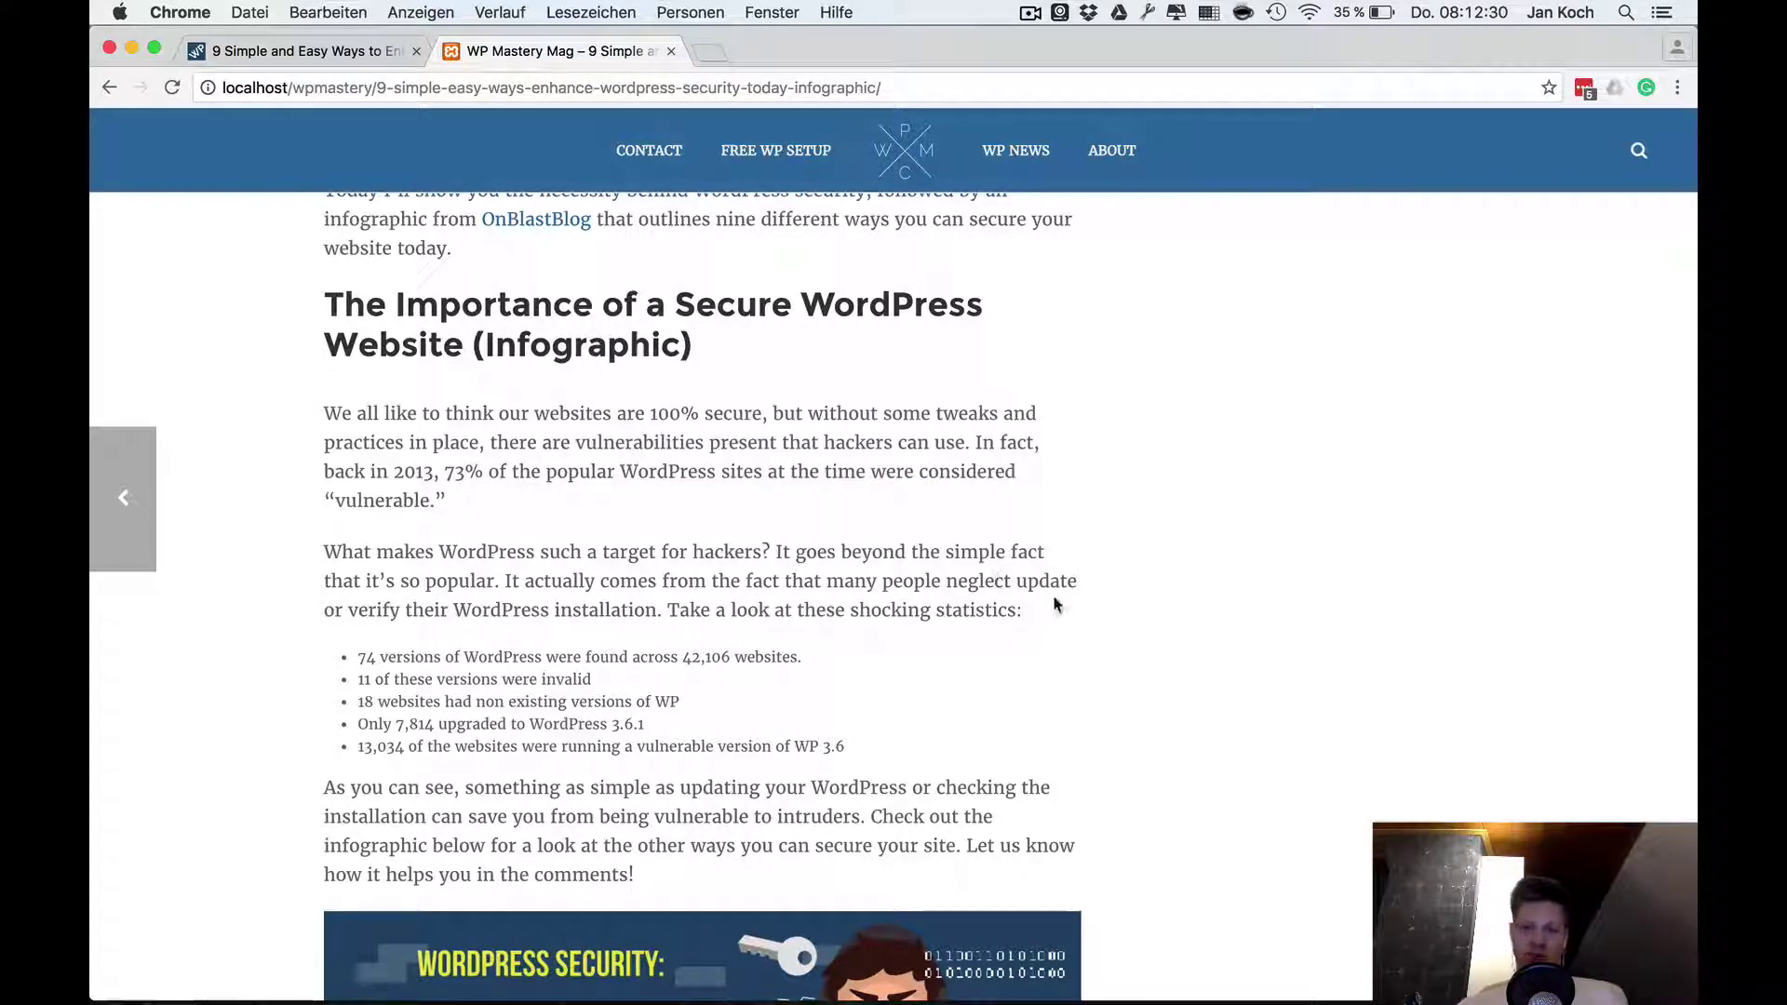
scroll(1058, 605, down, 5)
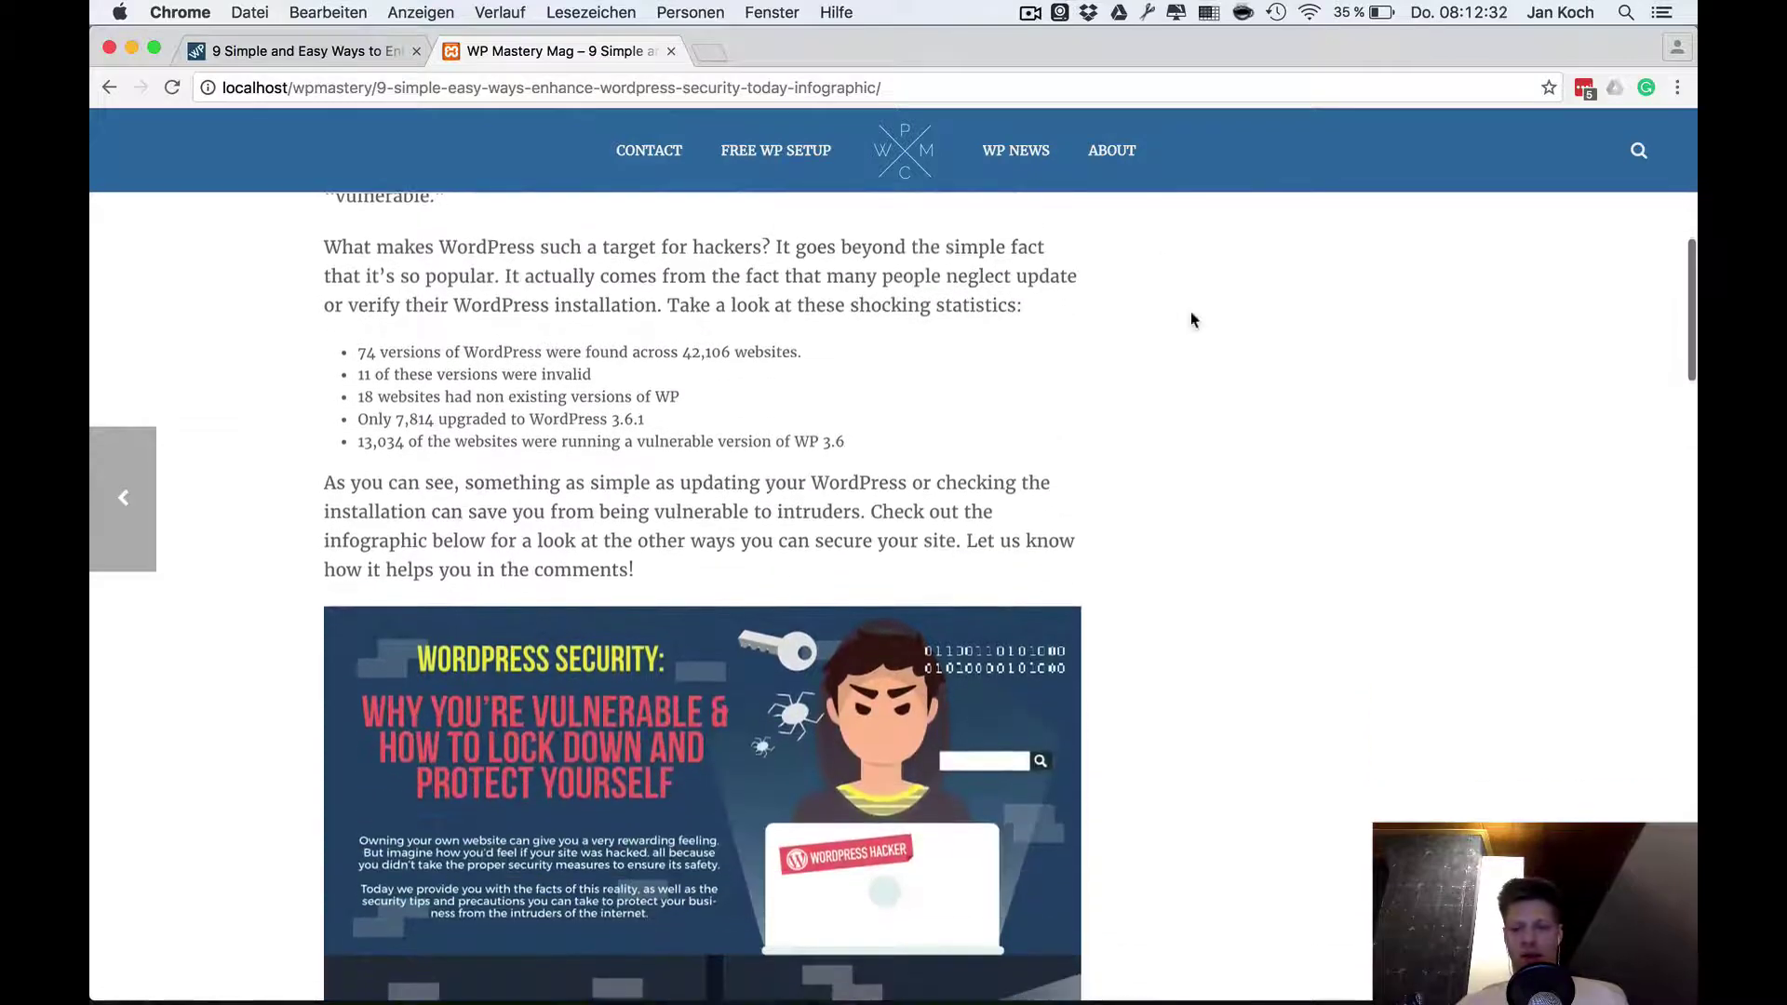
scroll(1288, 253, up, 10)
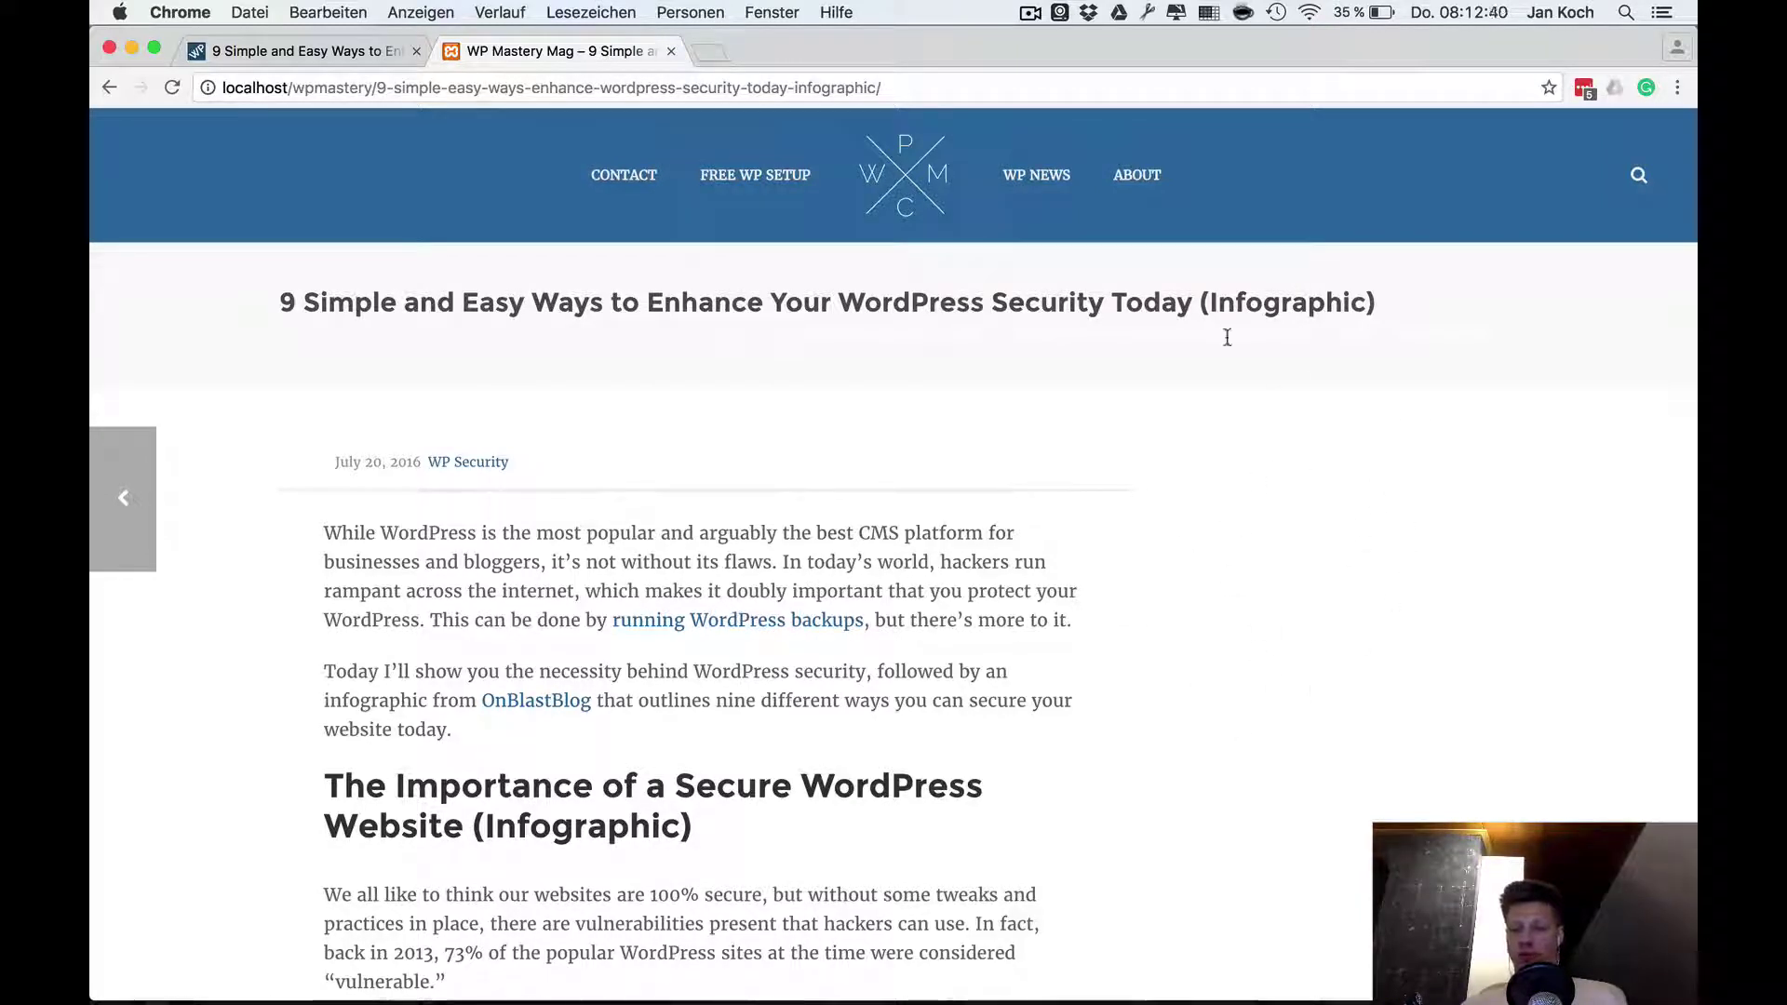
Try the header search with 'all over the place in the header', cancel it, and go to the local homepage
scroll(1104, 730, down, 1)
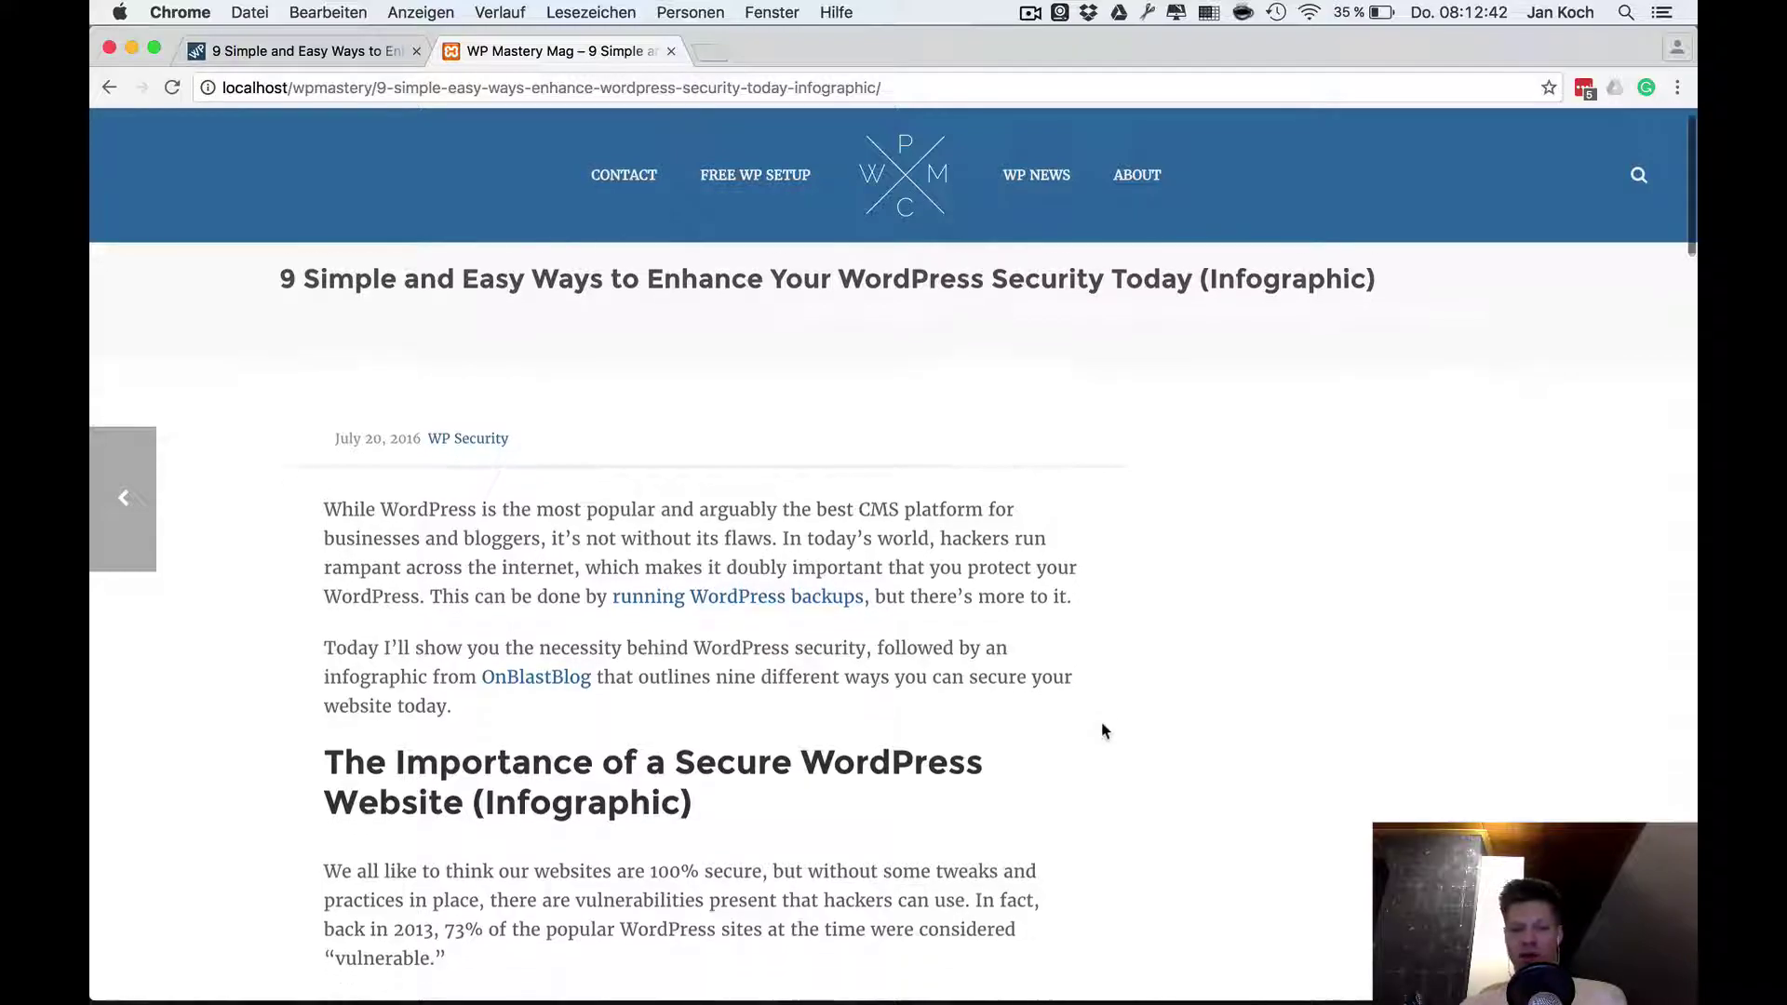
scroll(1104, 731, up, 1)
scroll(1103, 730, down, 20)
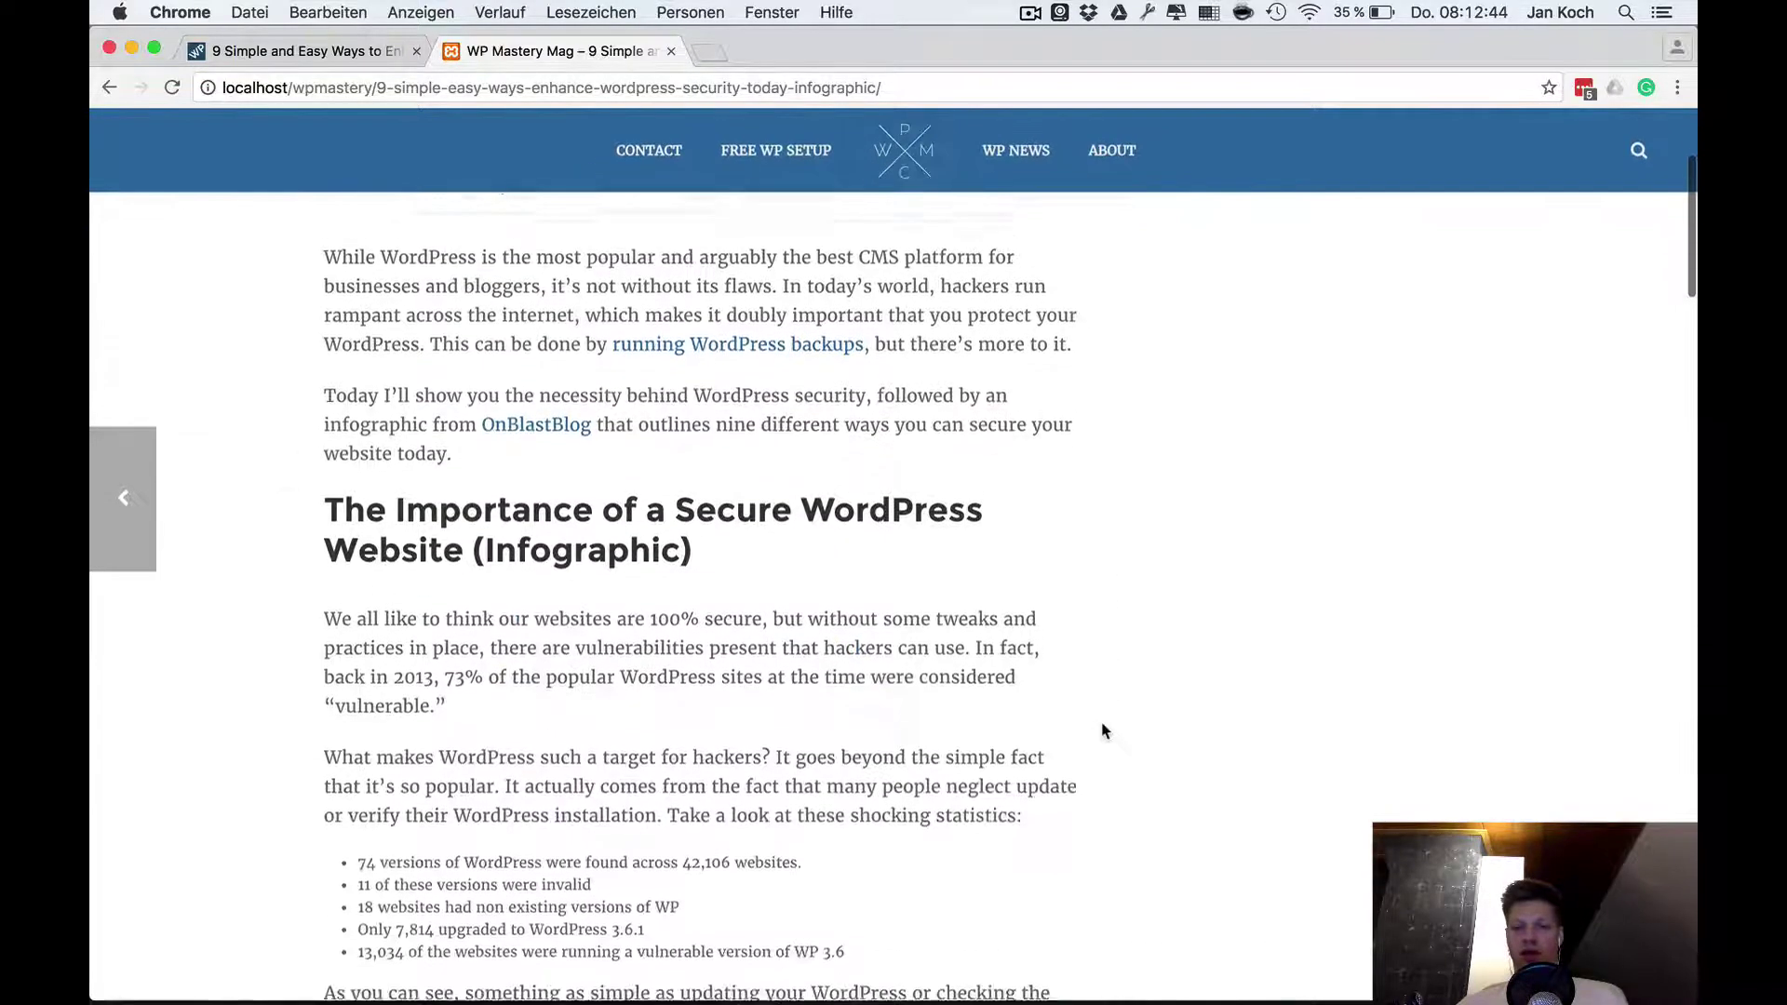
scroll(1102, 730, up, 15)
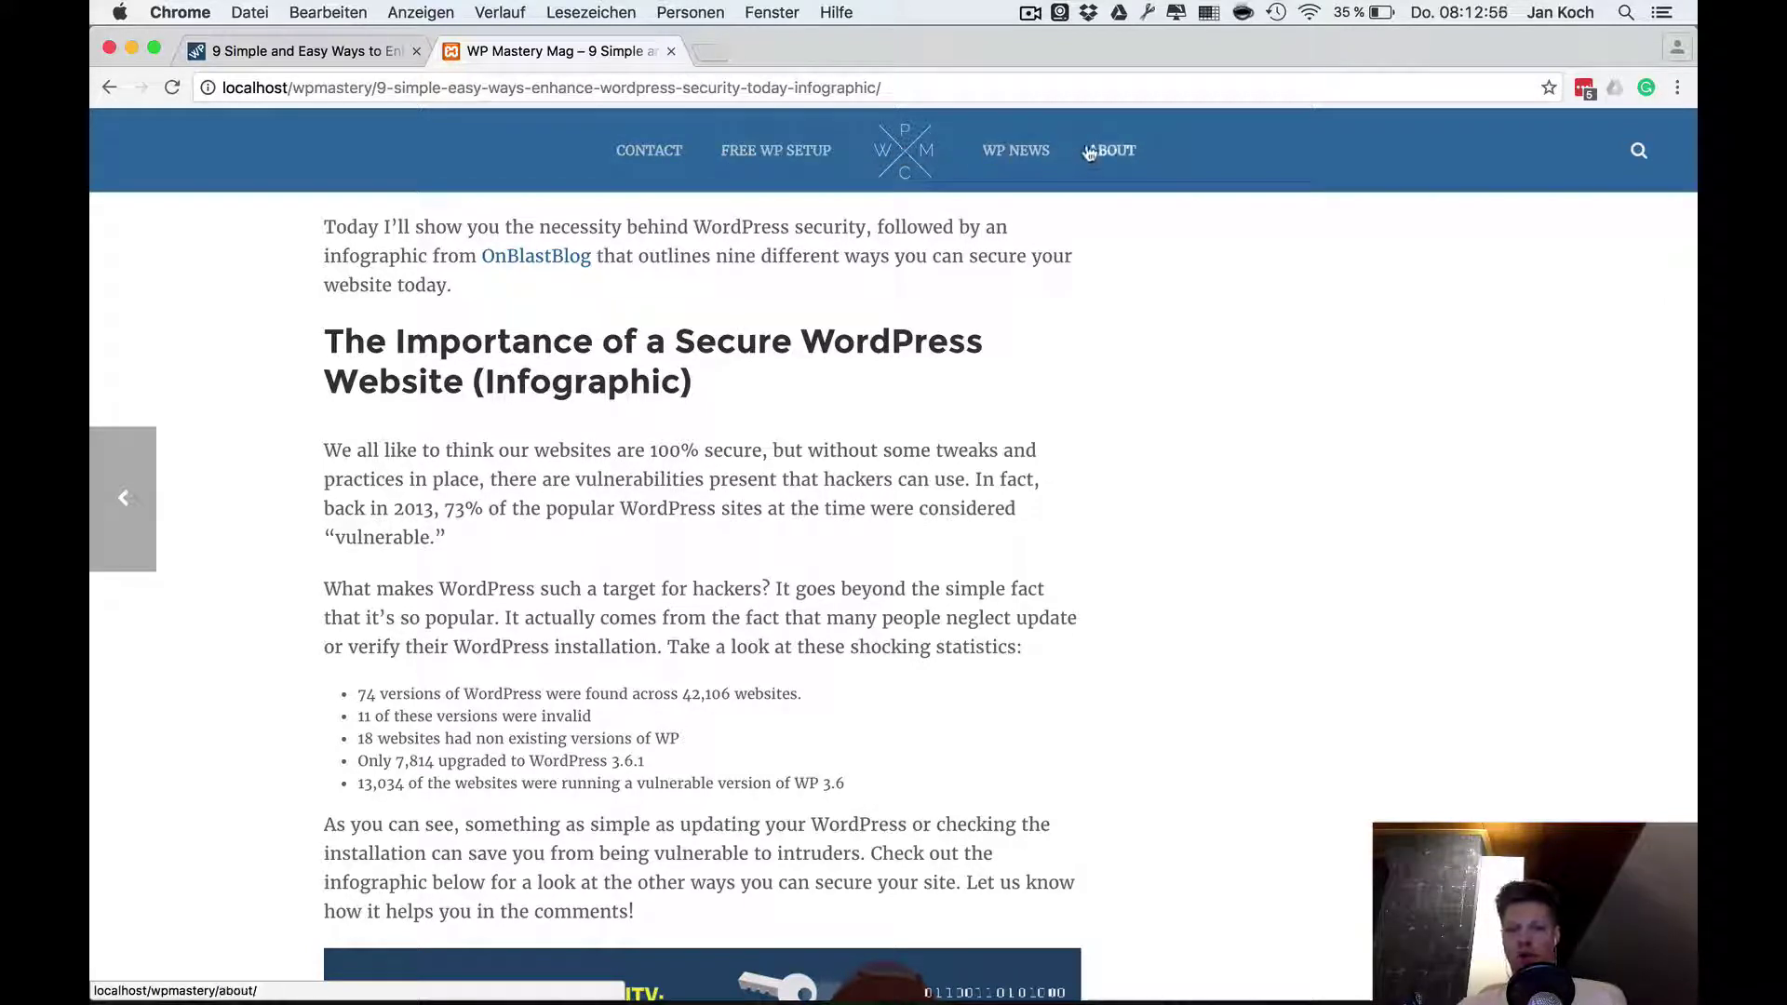
click(1638, 150)
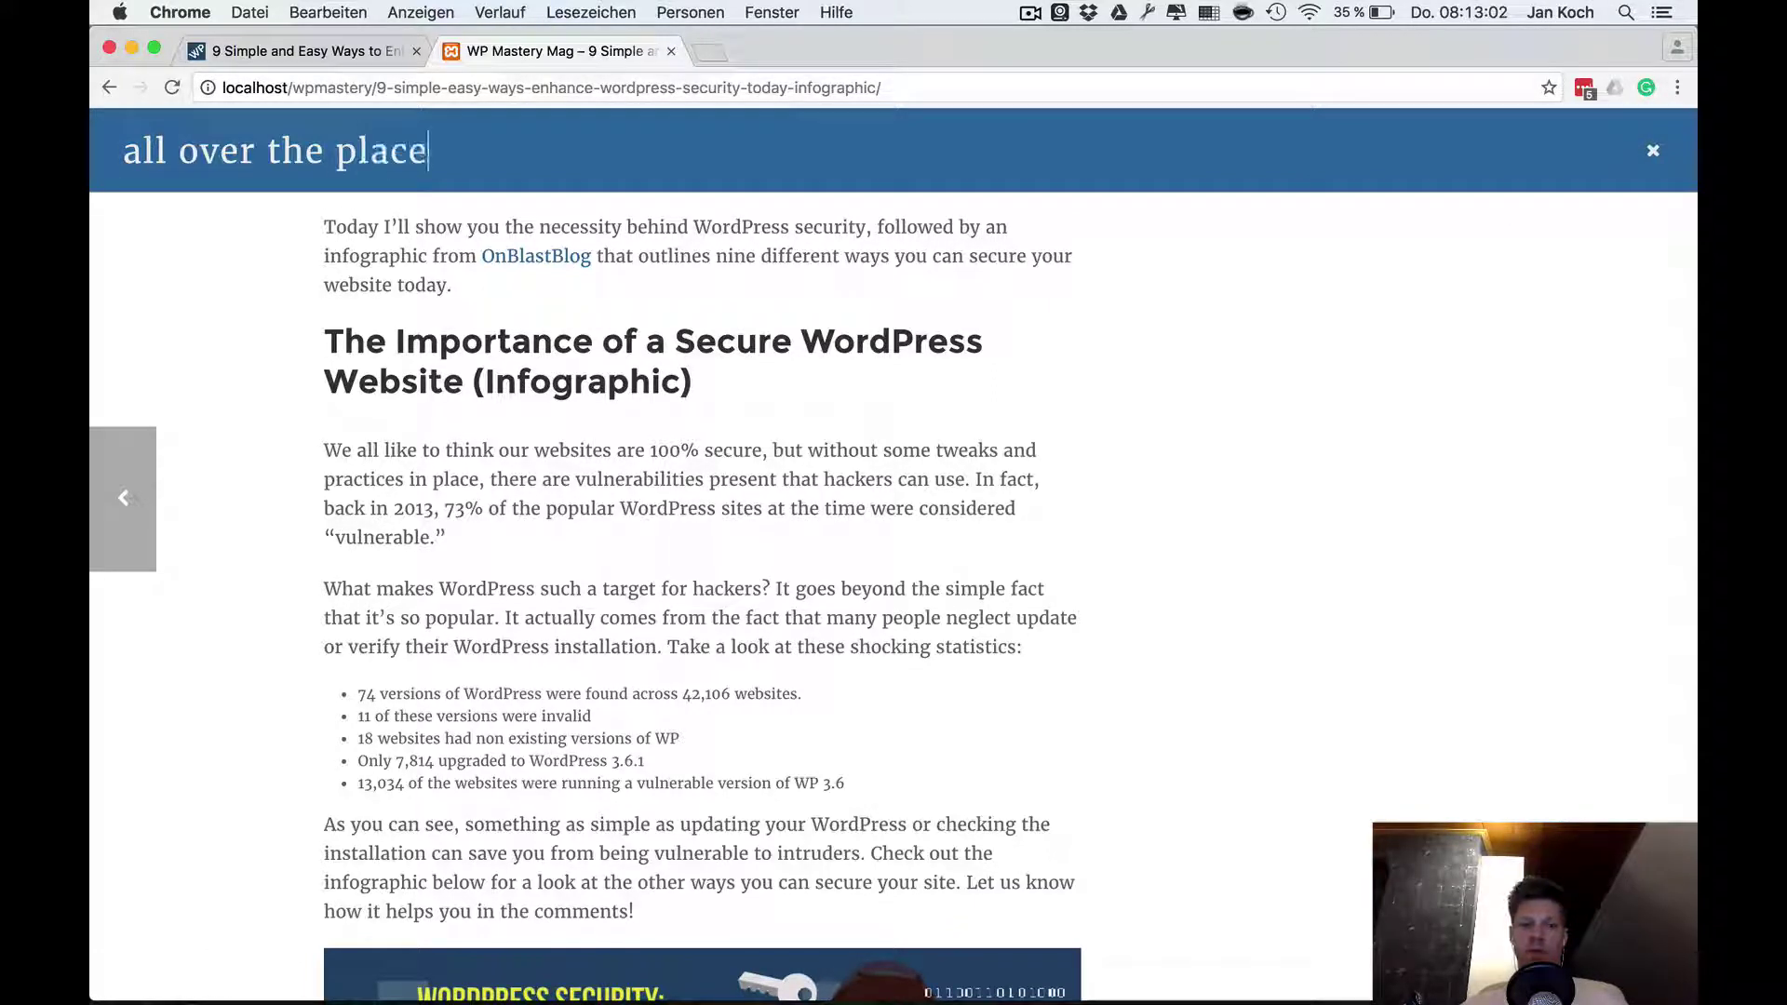
text(all over the place in the header)
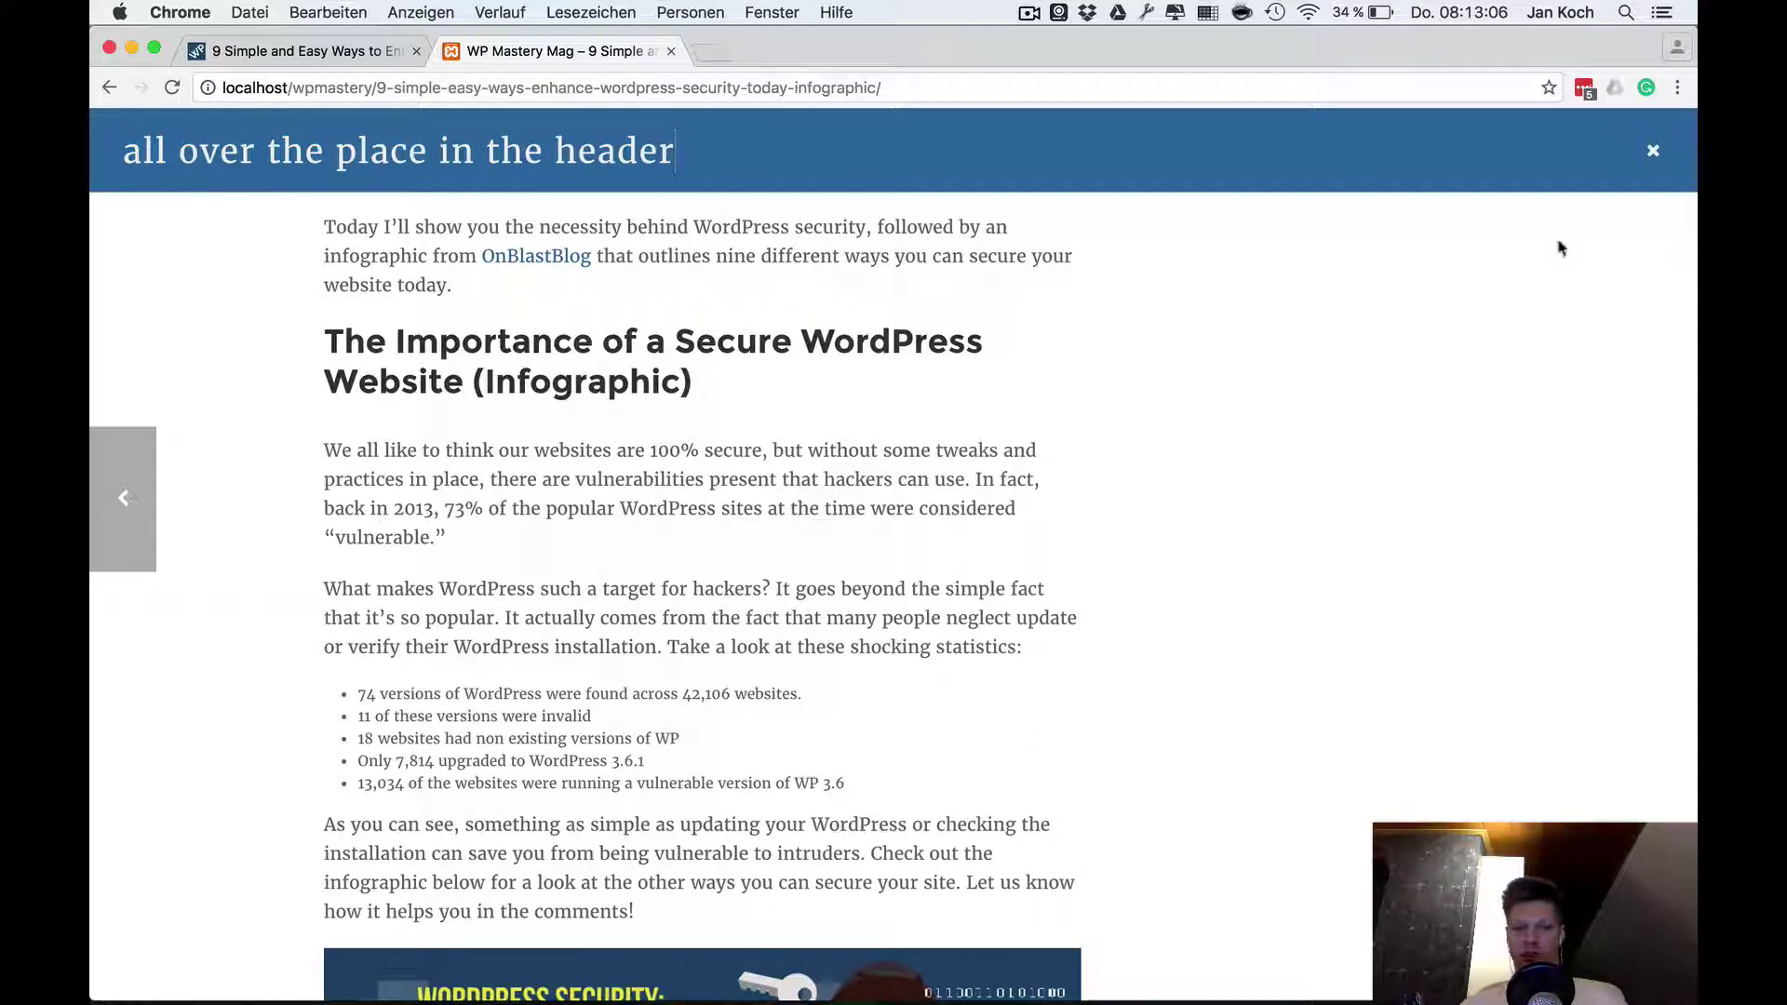
key(Escape)
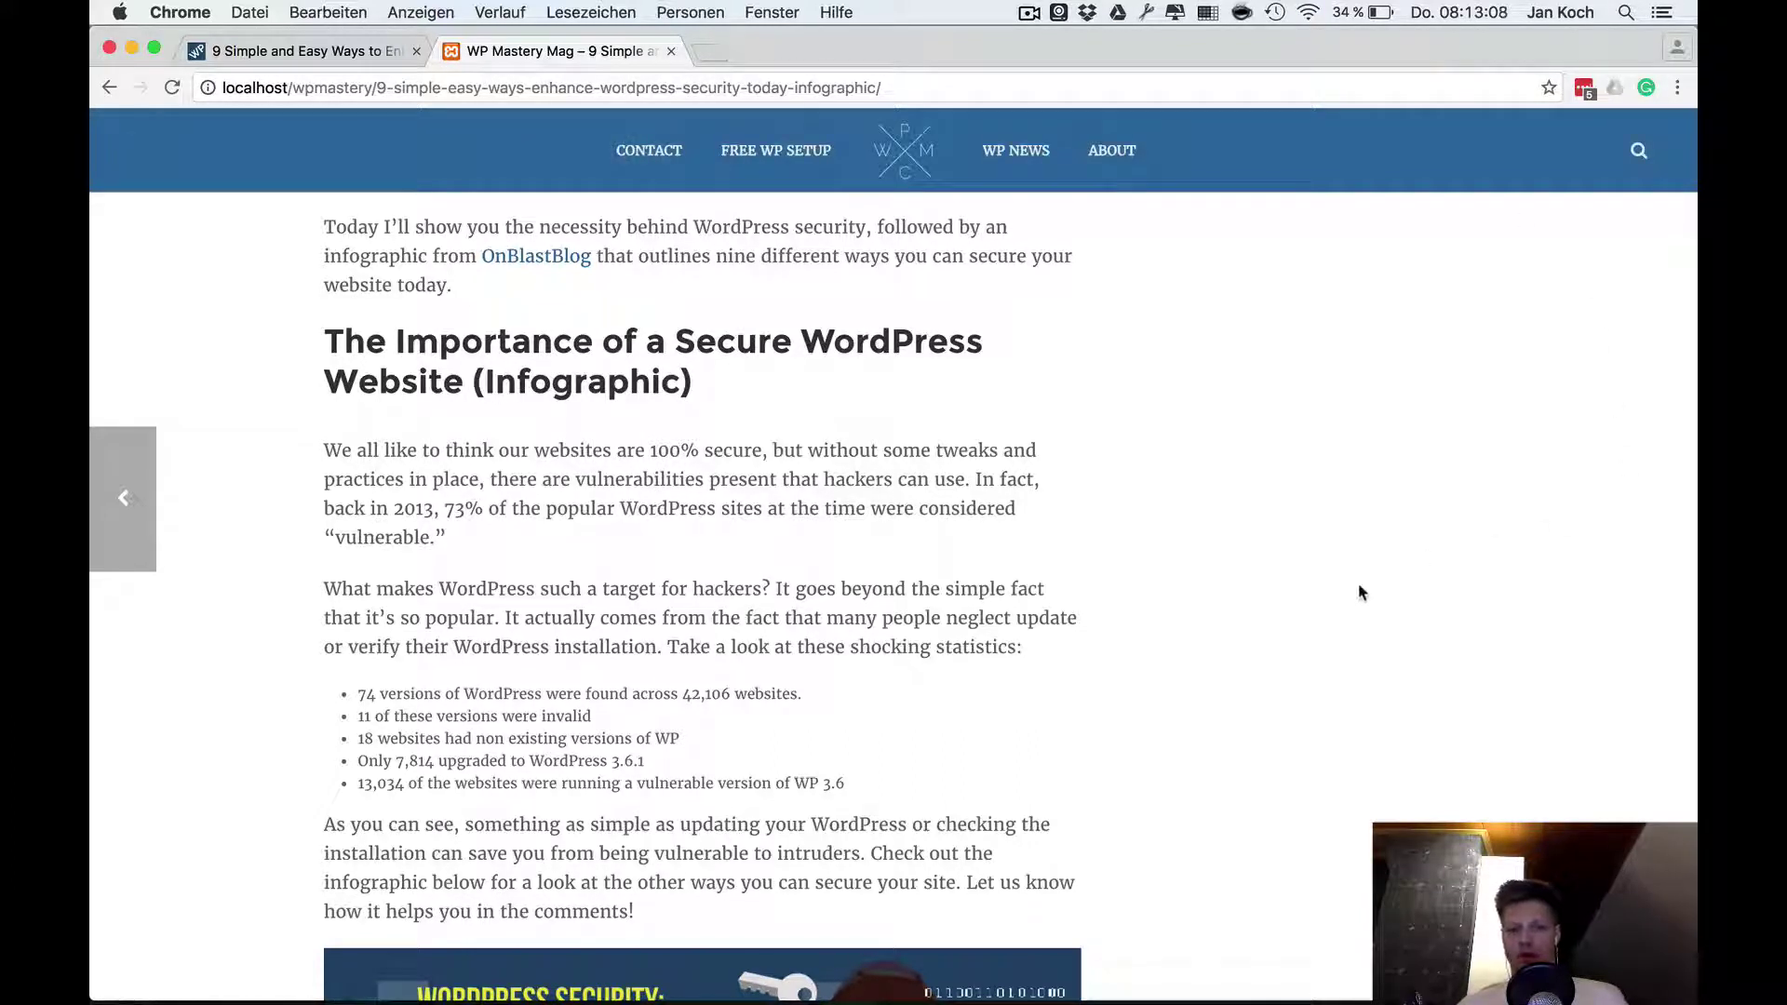
scroll(1359, 592, up, 5)
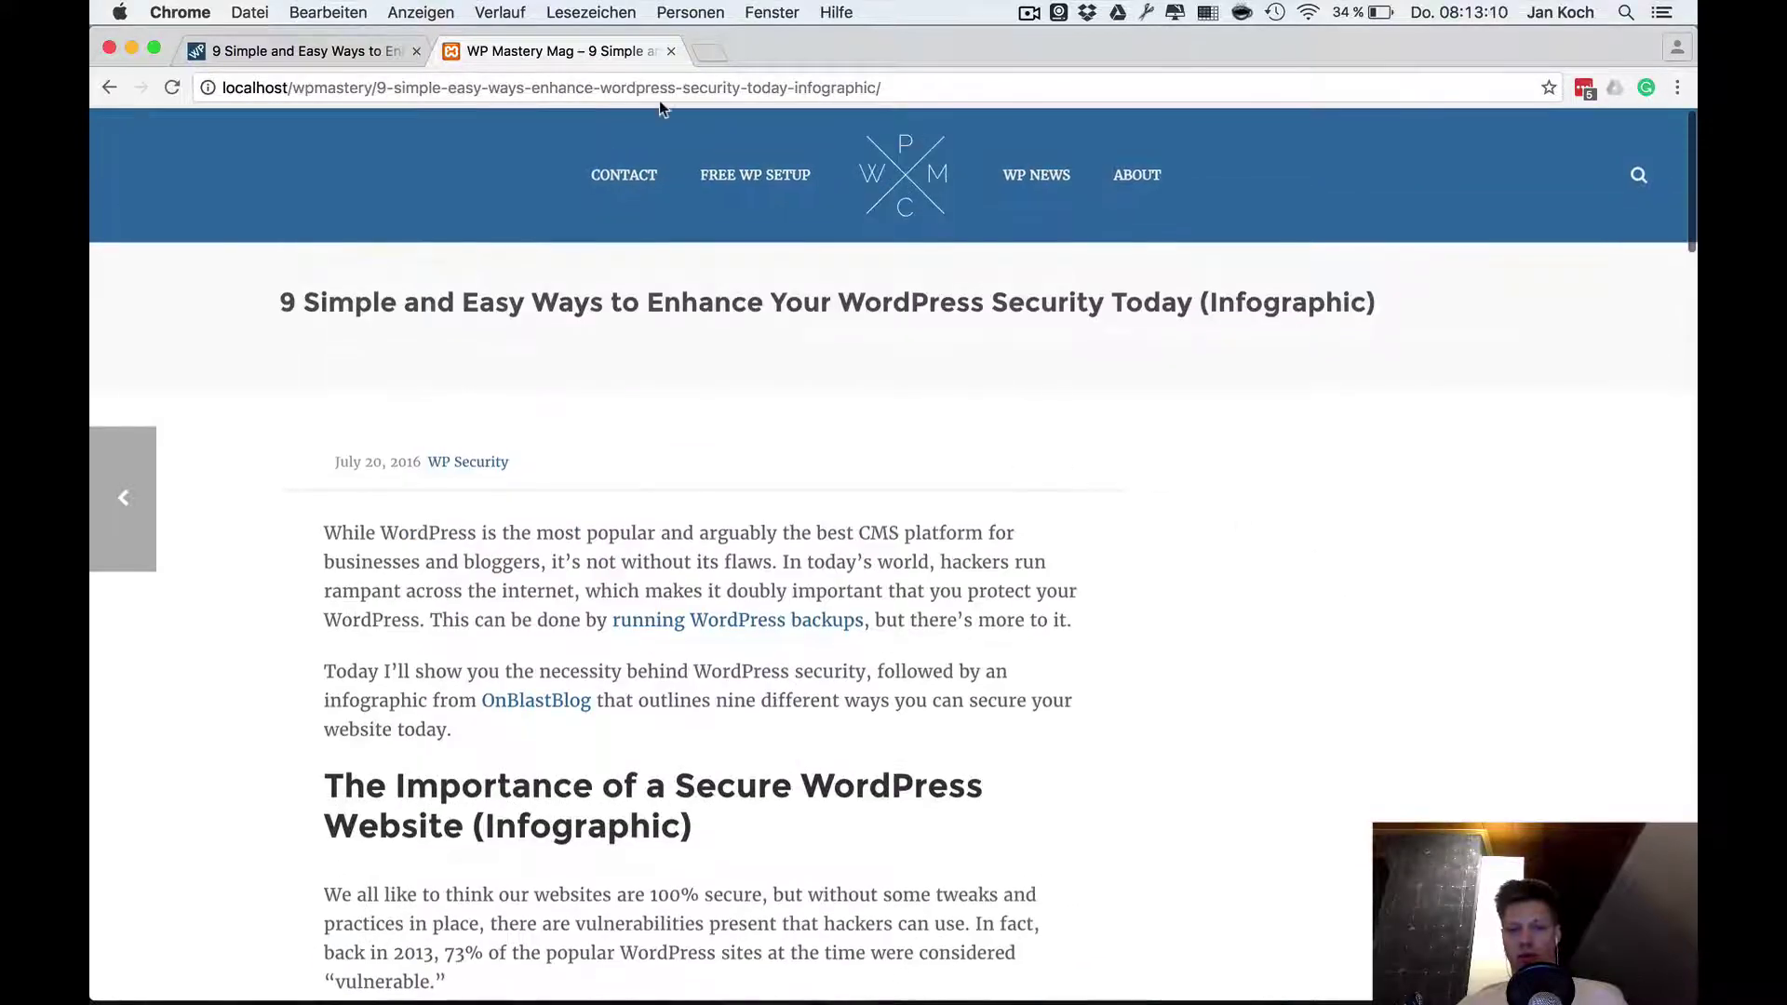
click(928, 209)
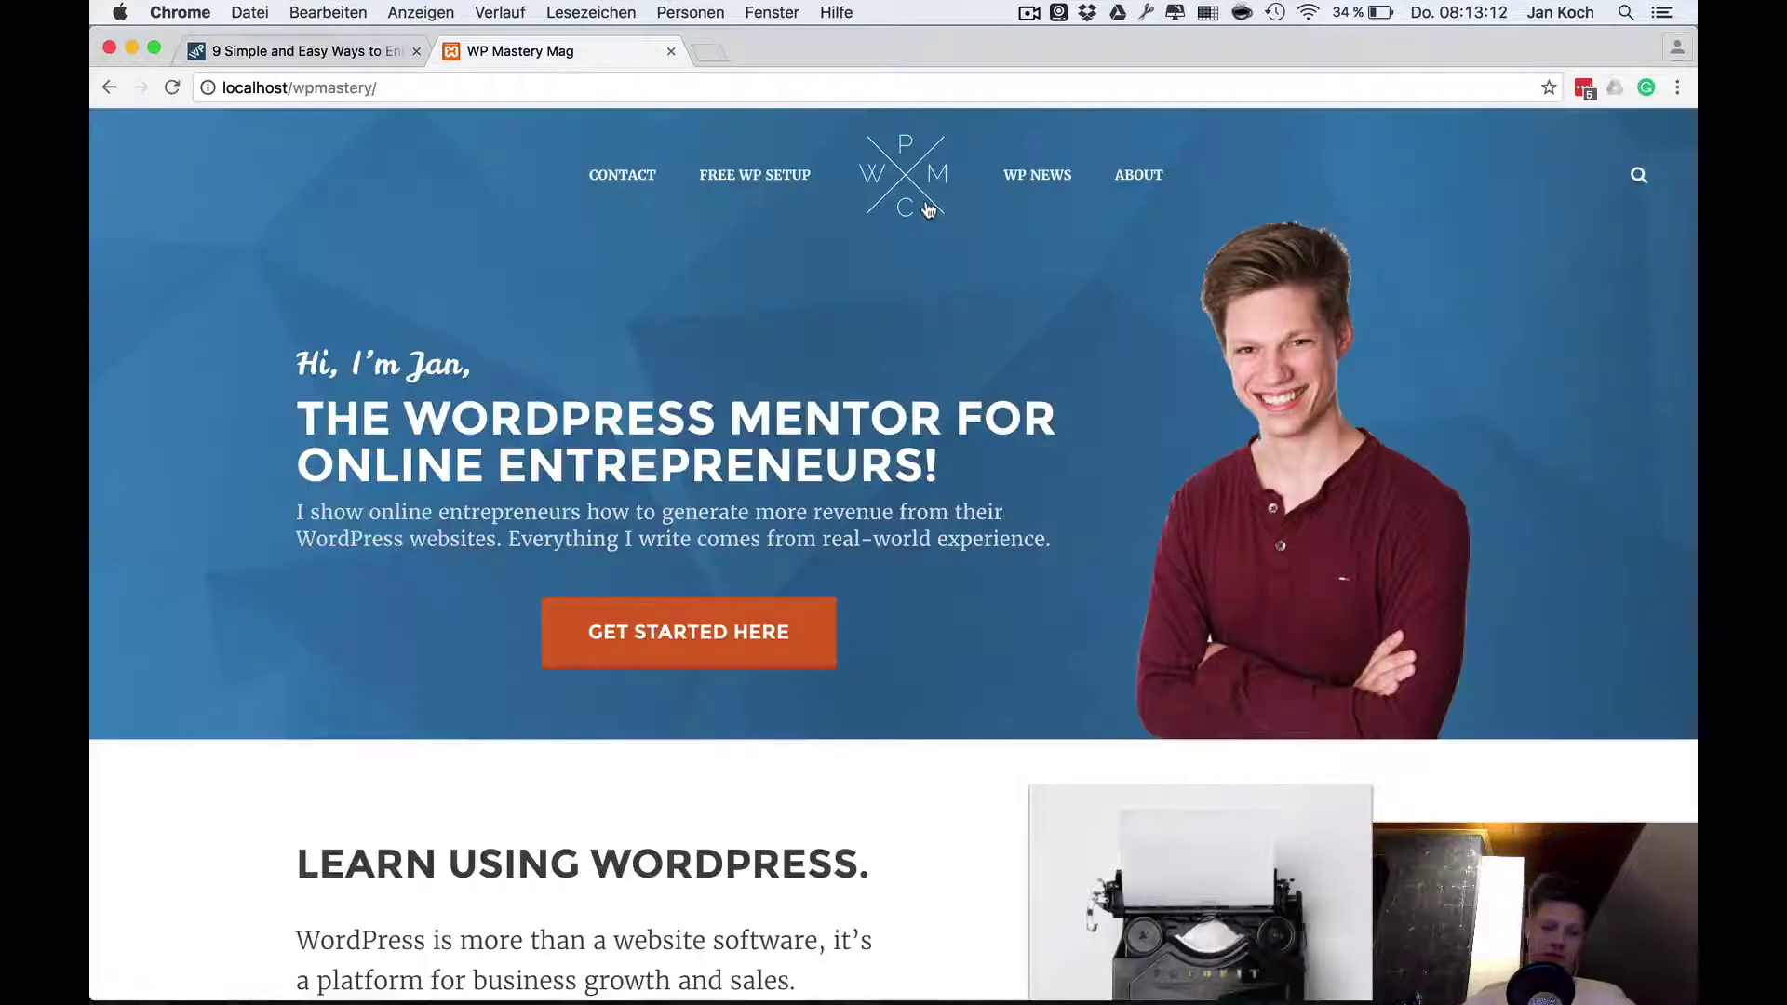
In a new tab, search 'the ken artbees' and load the demos.artbees.net/ken/ suggestion
key(super+t)
text(the ken artb)
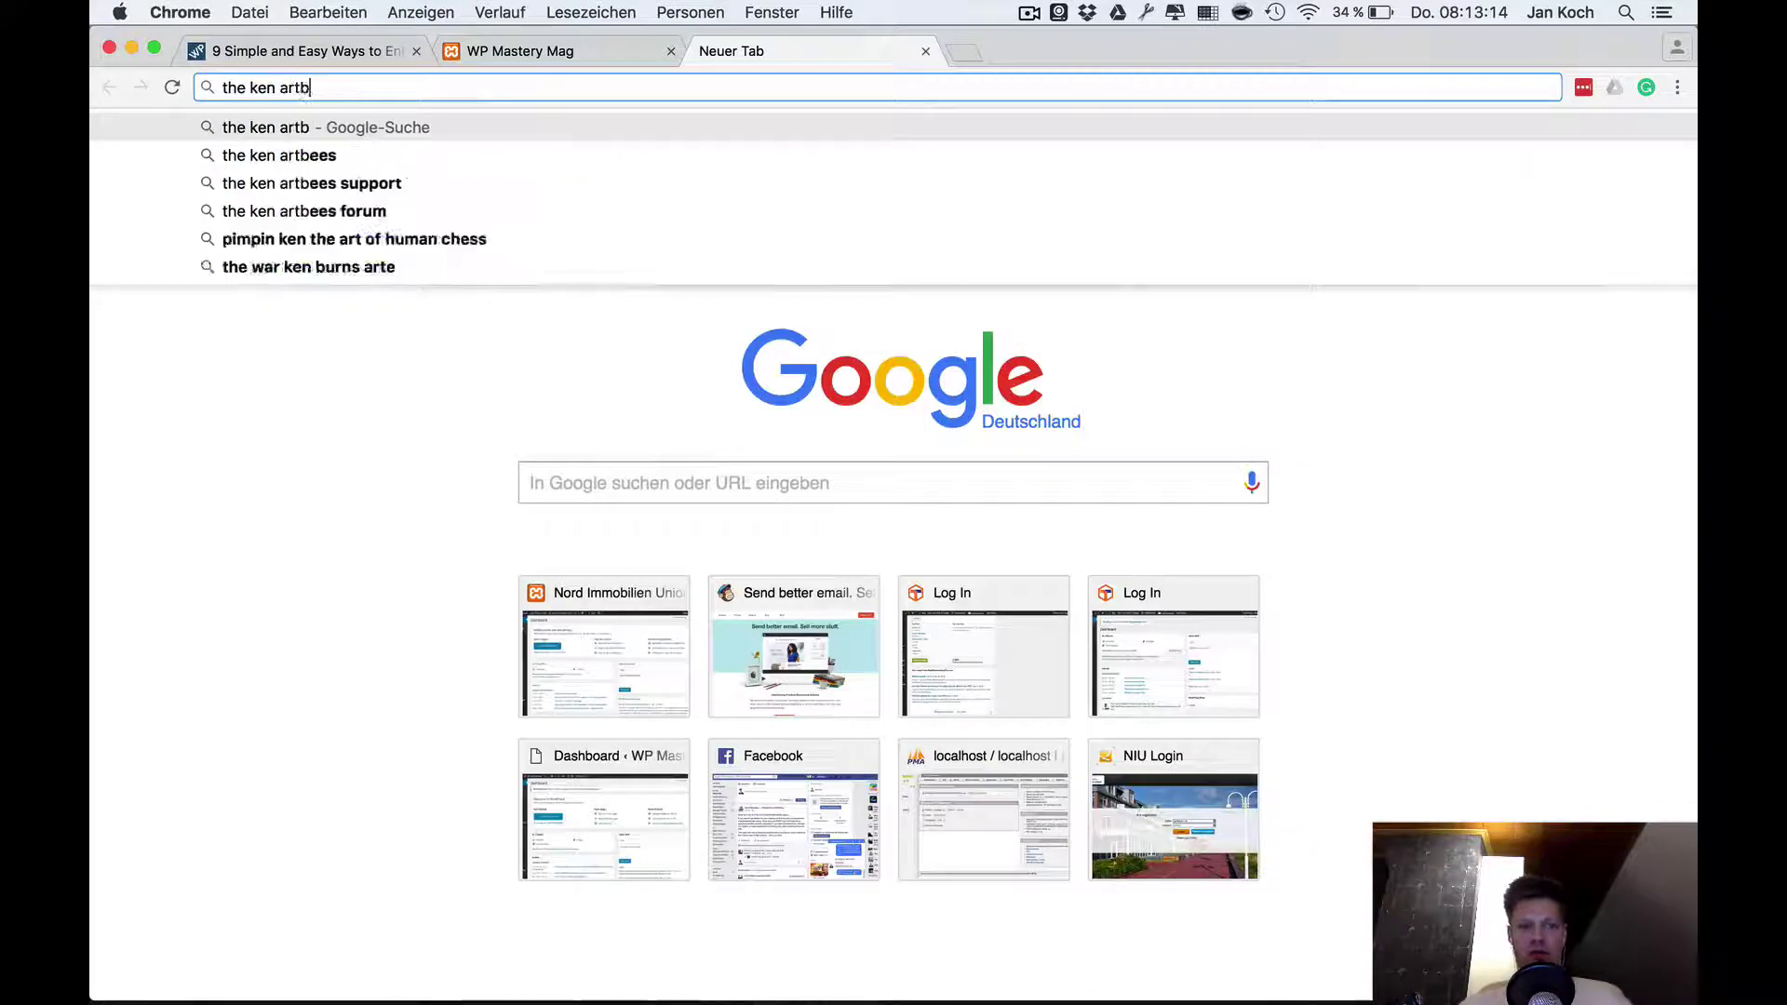
text(ees)
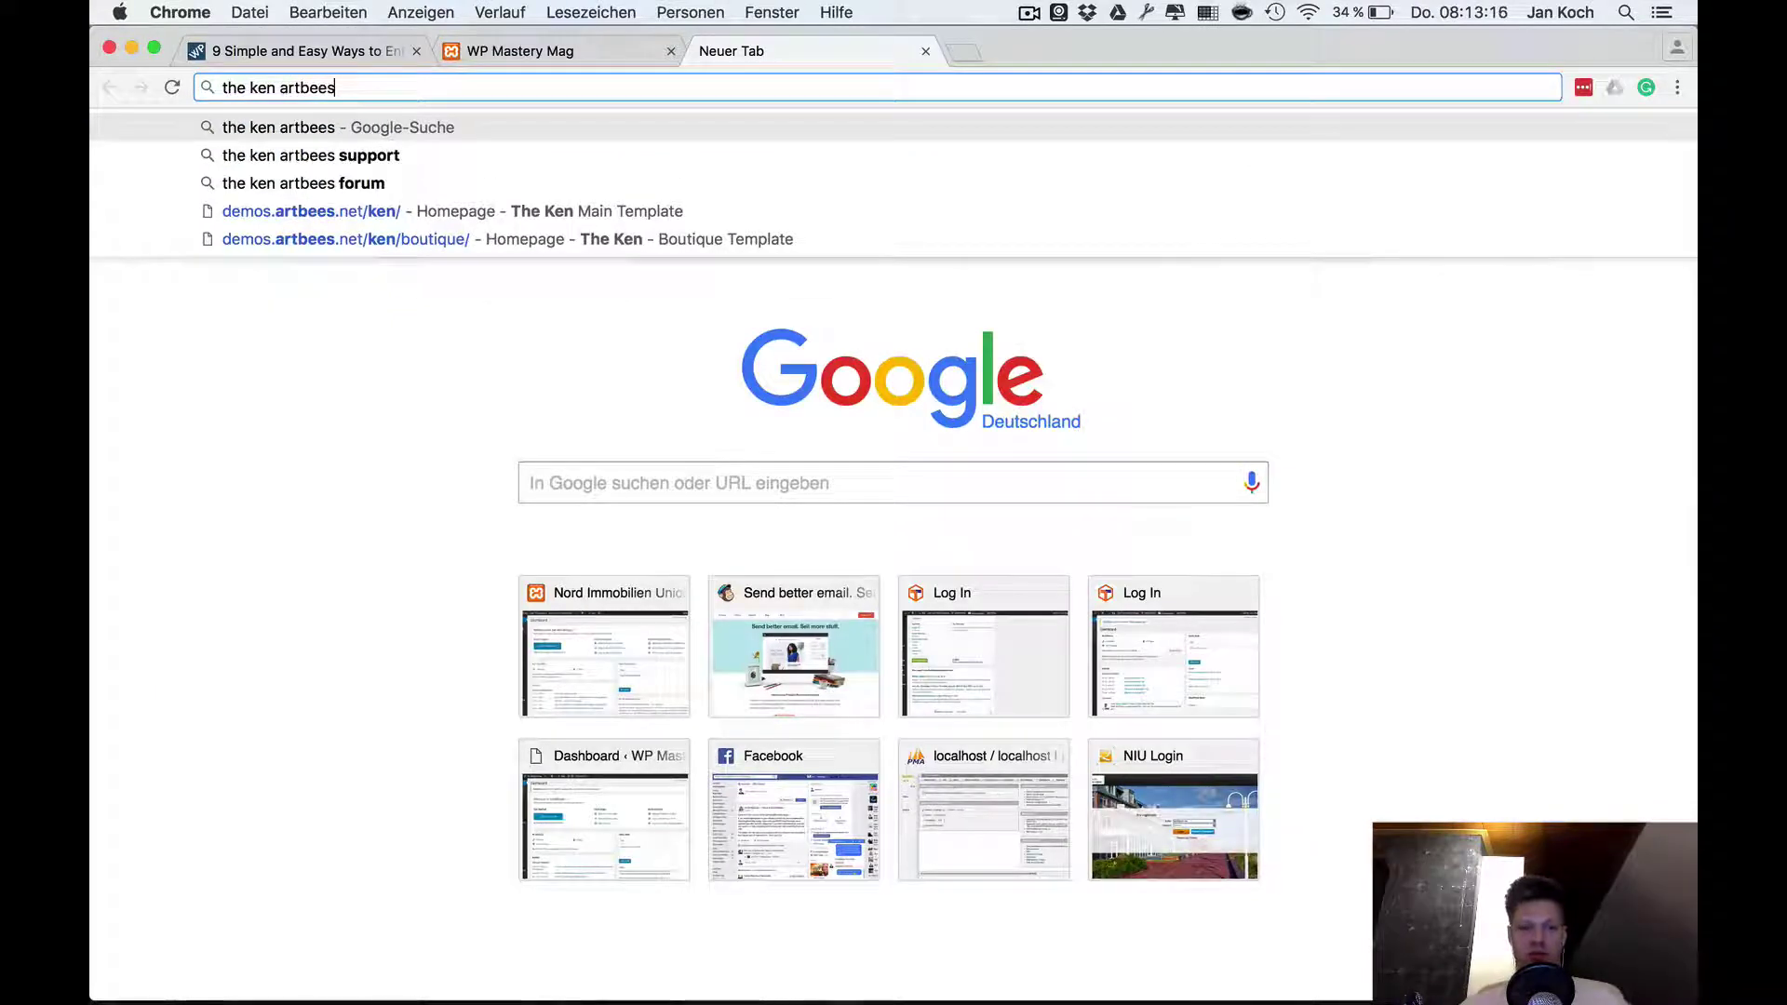
key(Down)
key(Down)
key(Down)
key(Return)
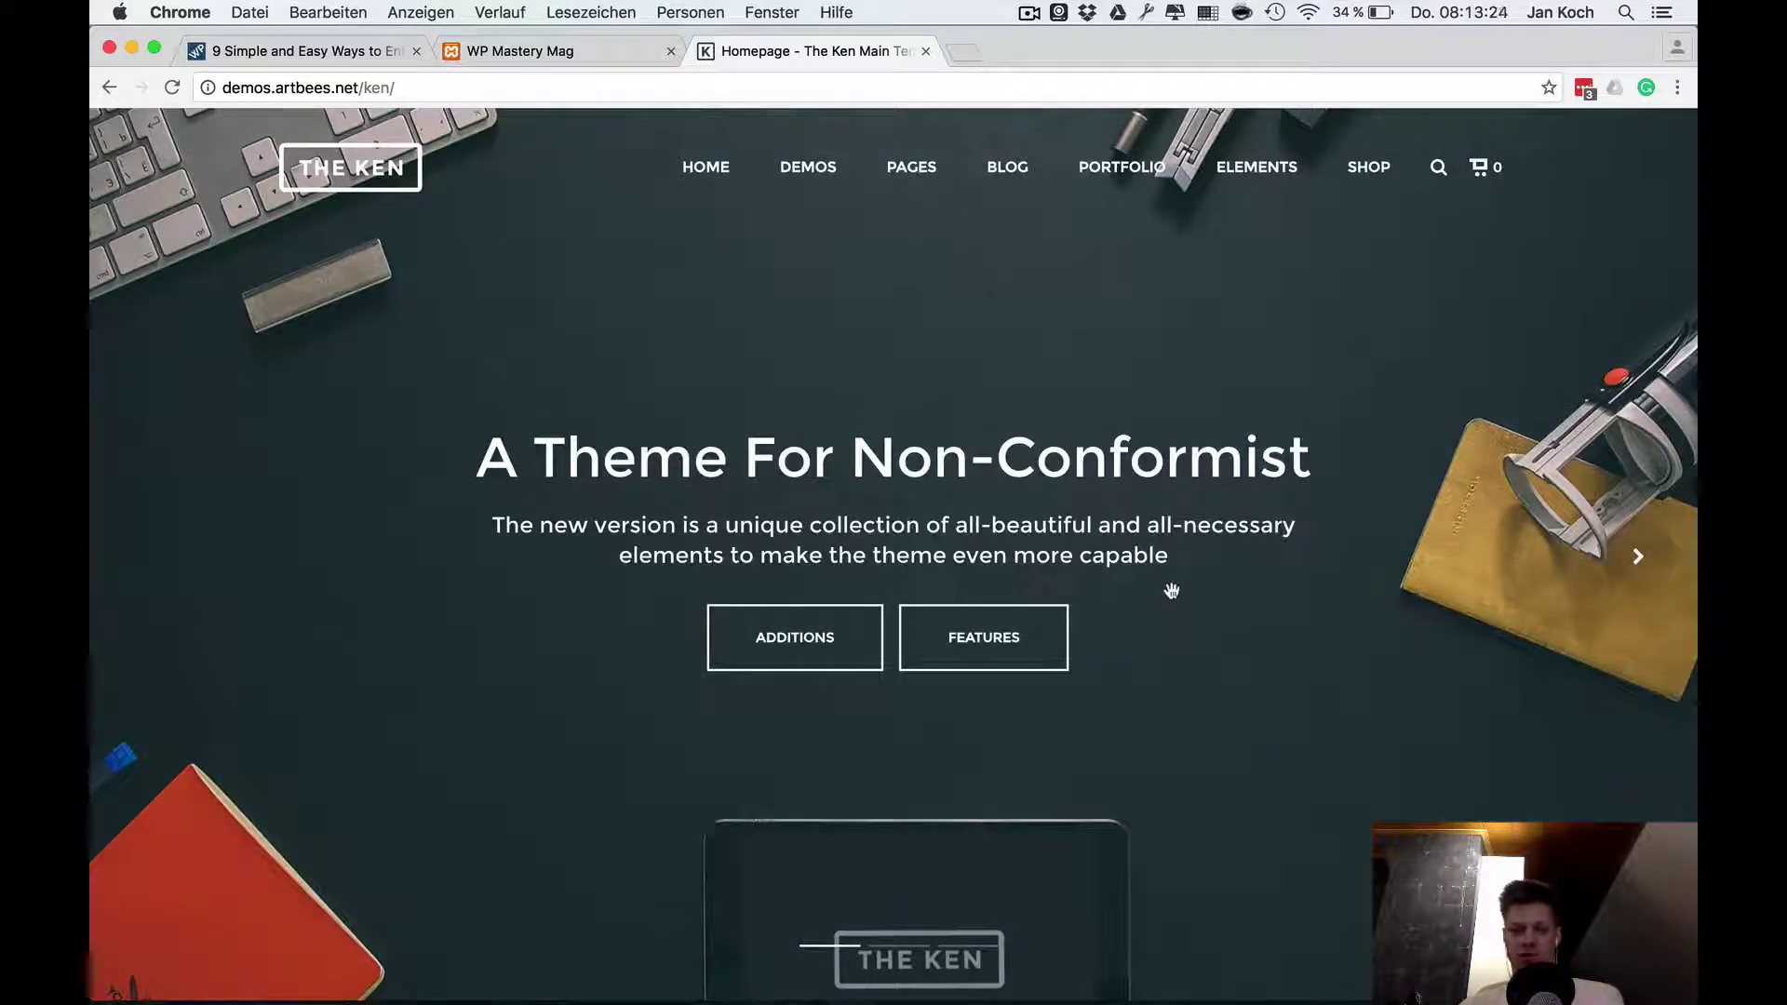
Select the Ken demo's web address and scroll through The Ken homepage
click(412, 87)
click(405, 87)
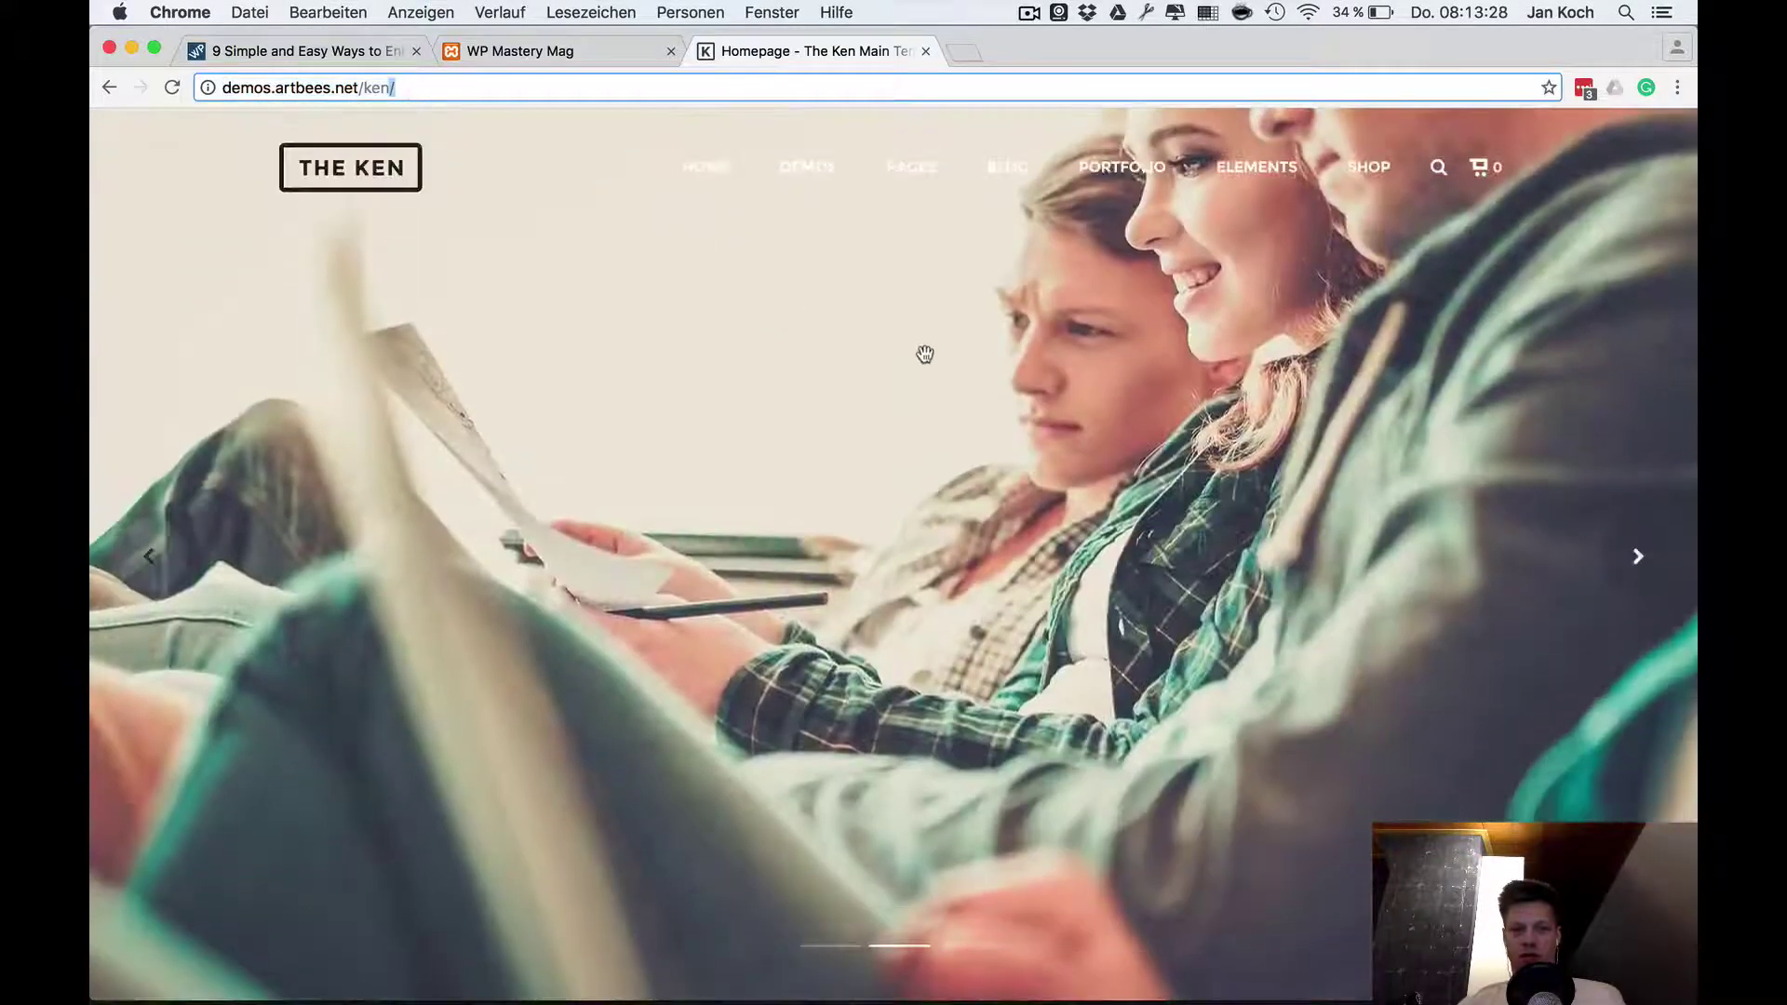
scroll(925, 354, down, 10)
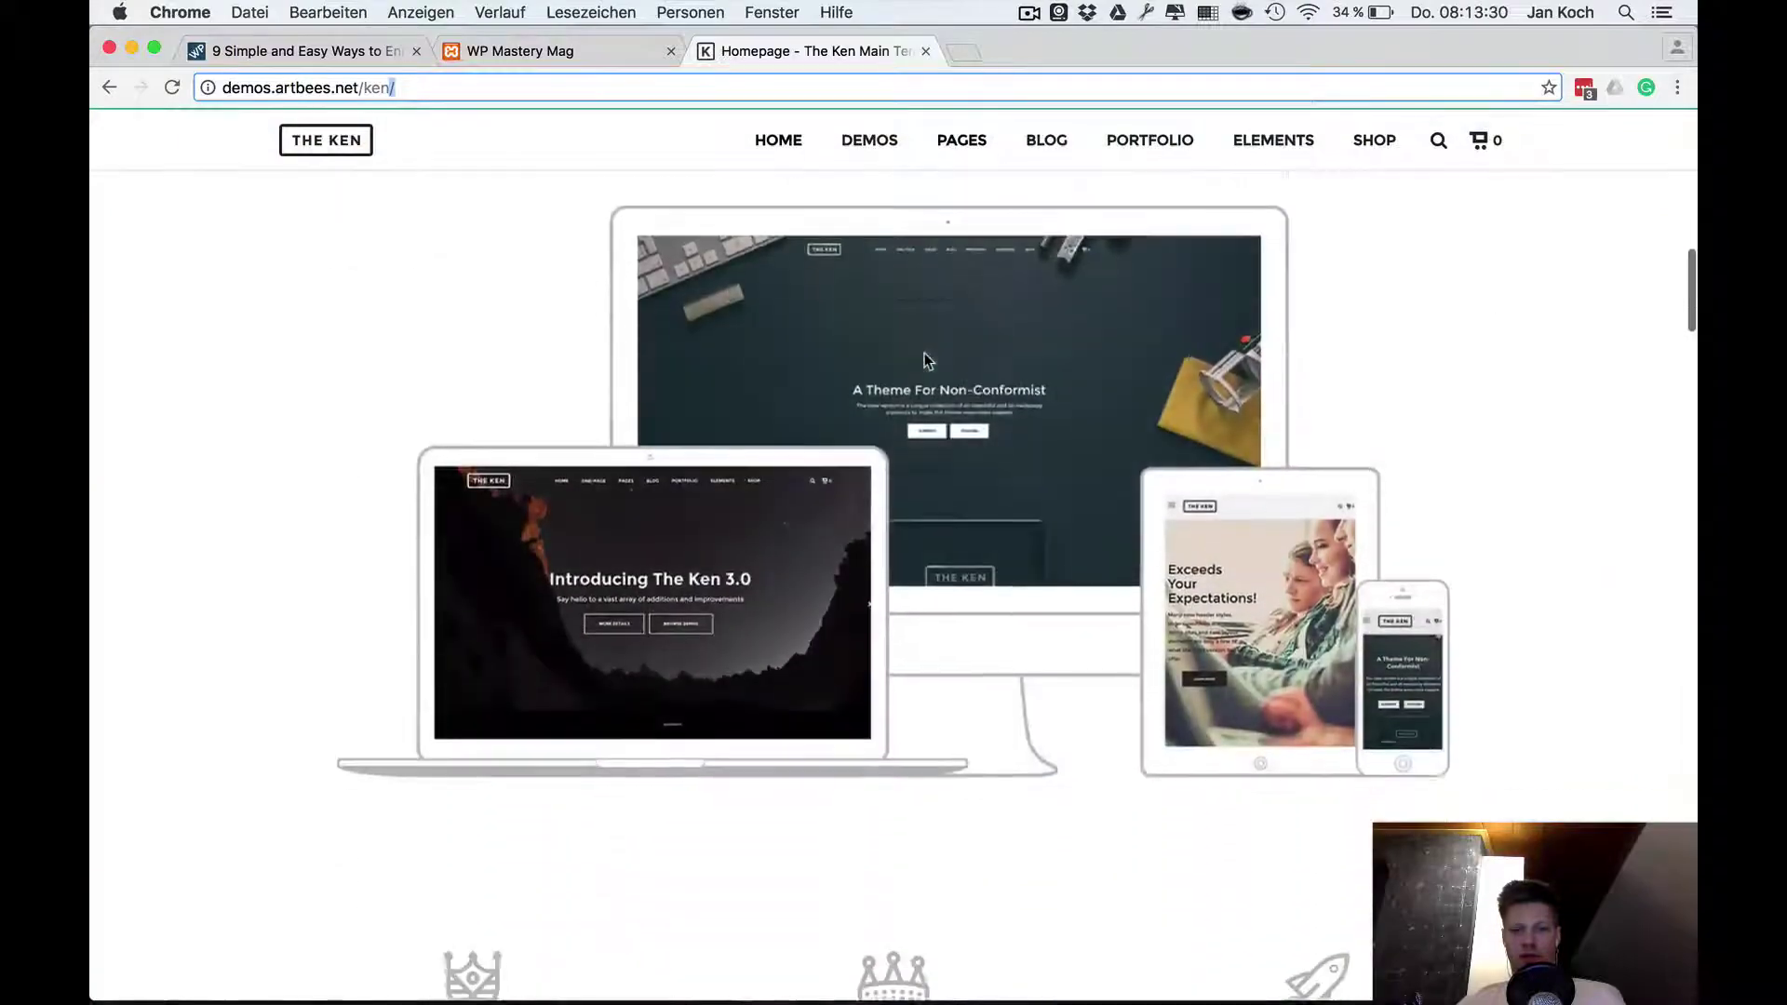
scroll(925, 353, down, 2)
scroll(924, 354, down, 7)
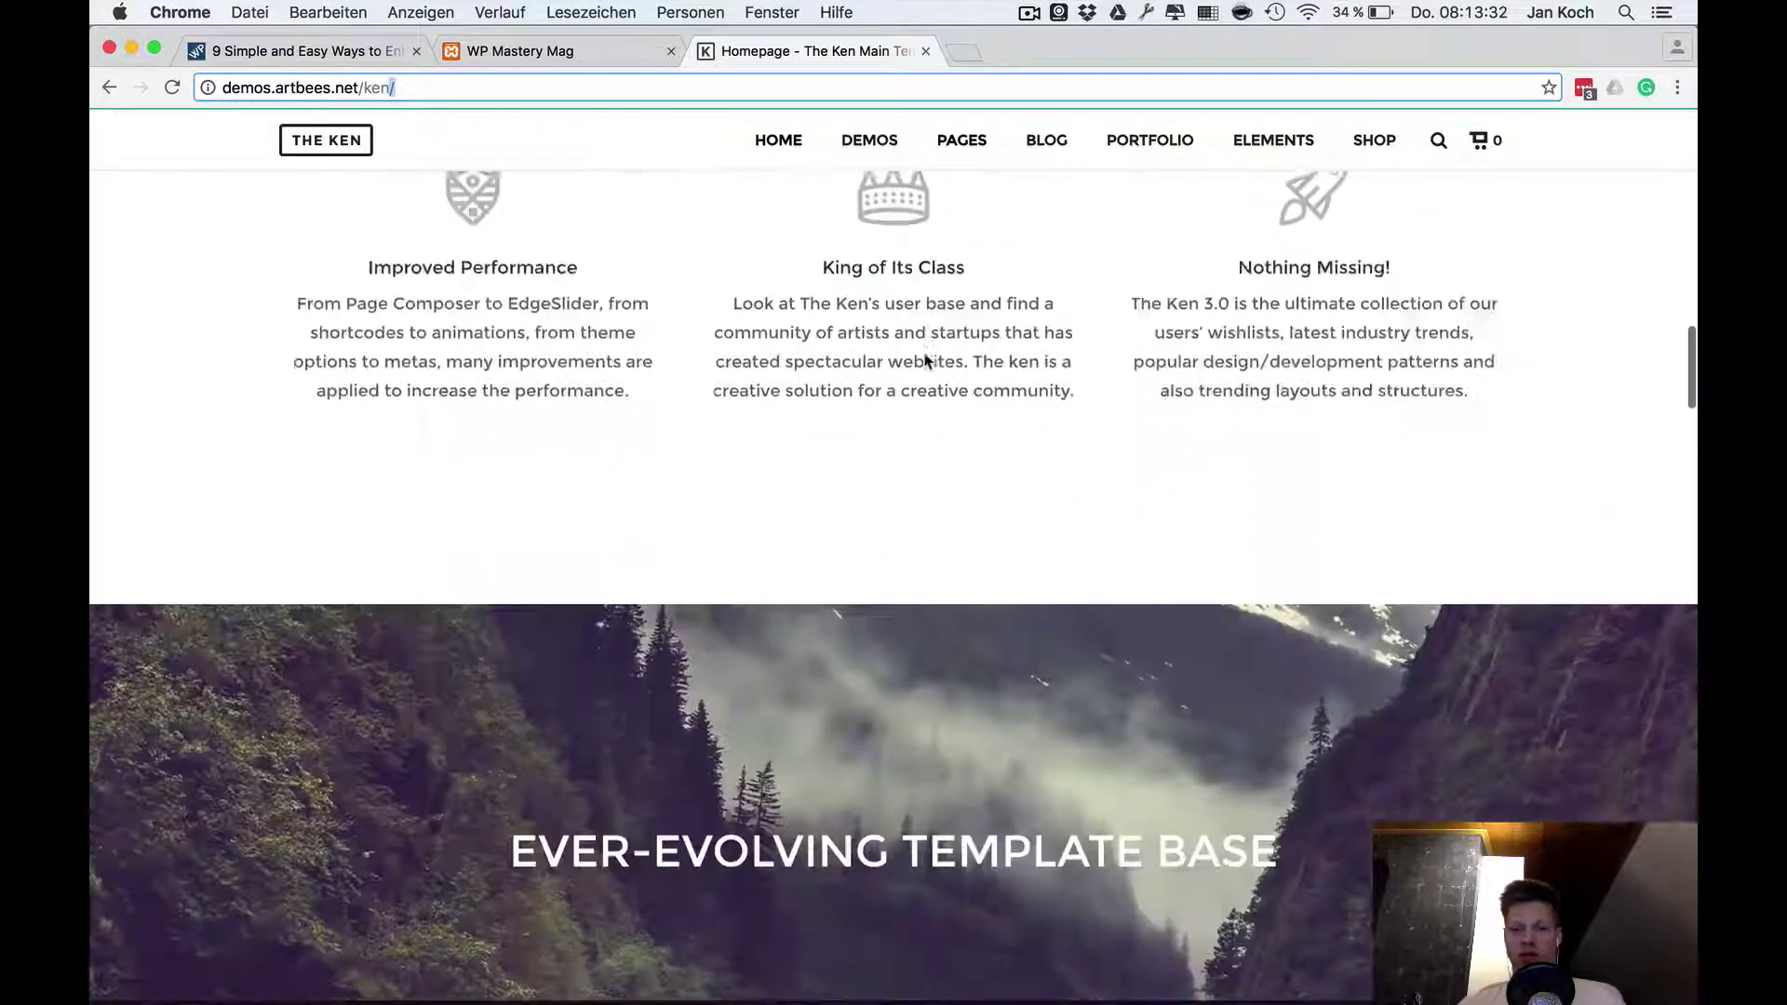
scroll(924, 361, down, 10)
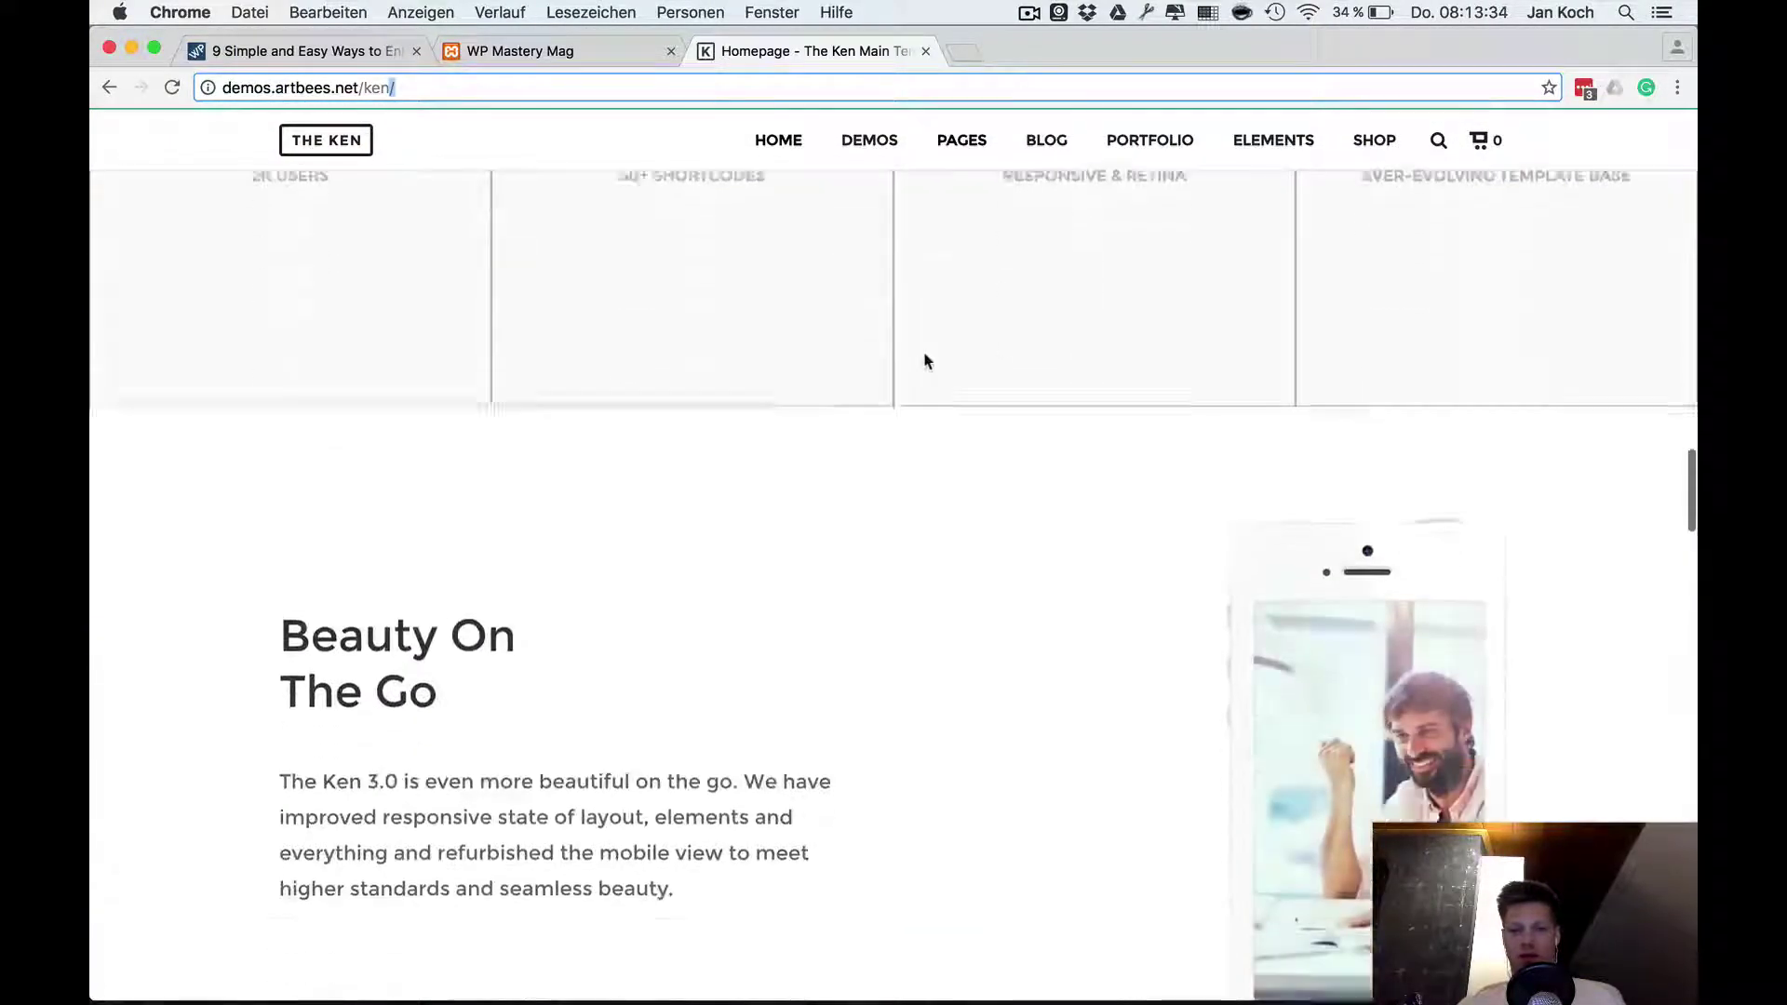
scroll(991, 470, down, 2)
scroll(1047, 514, down, 10)
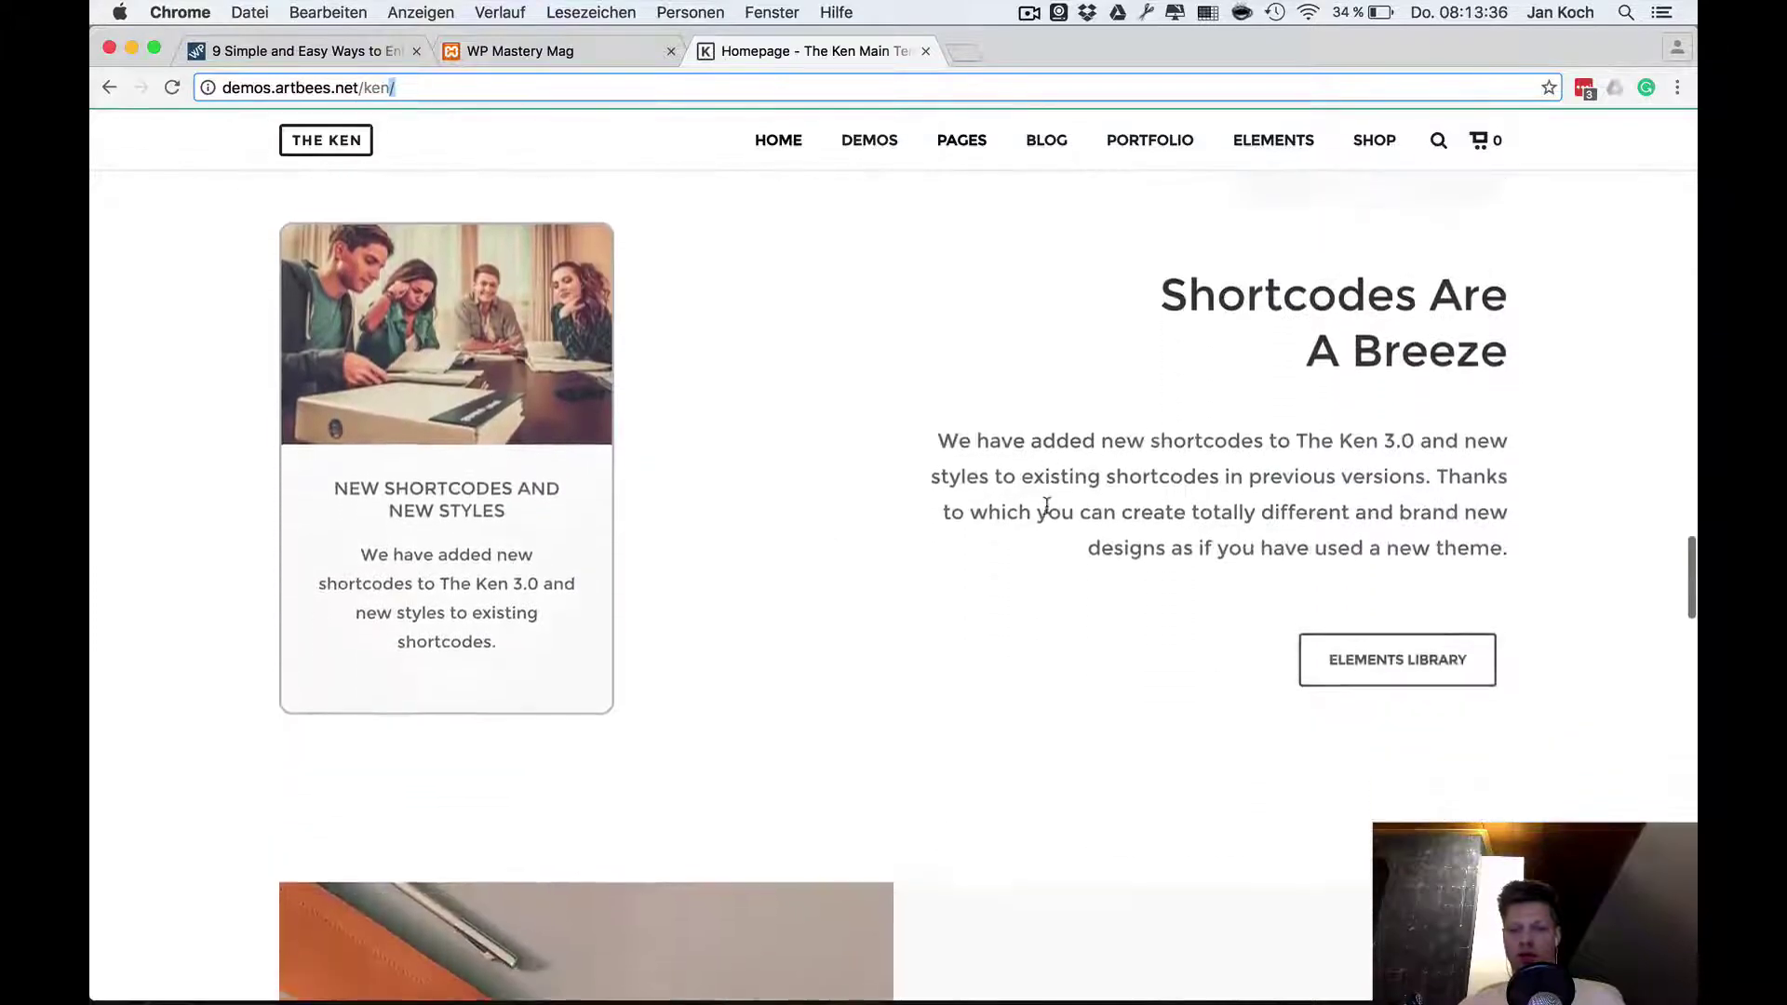
scroll(1047, 506, down, 10)
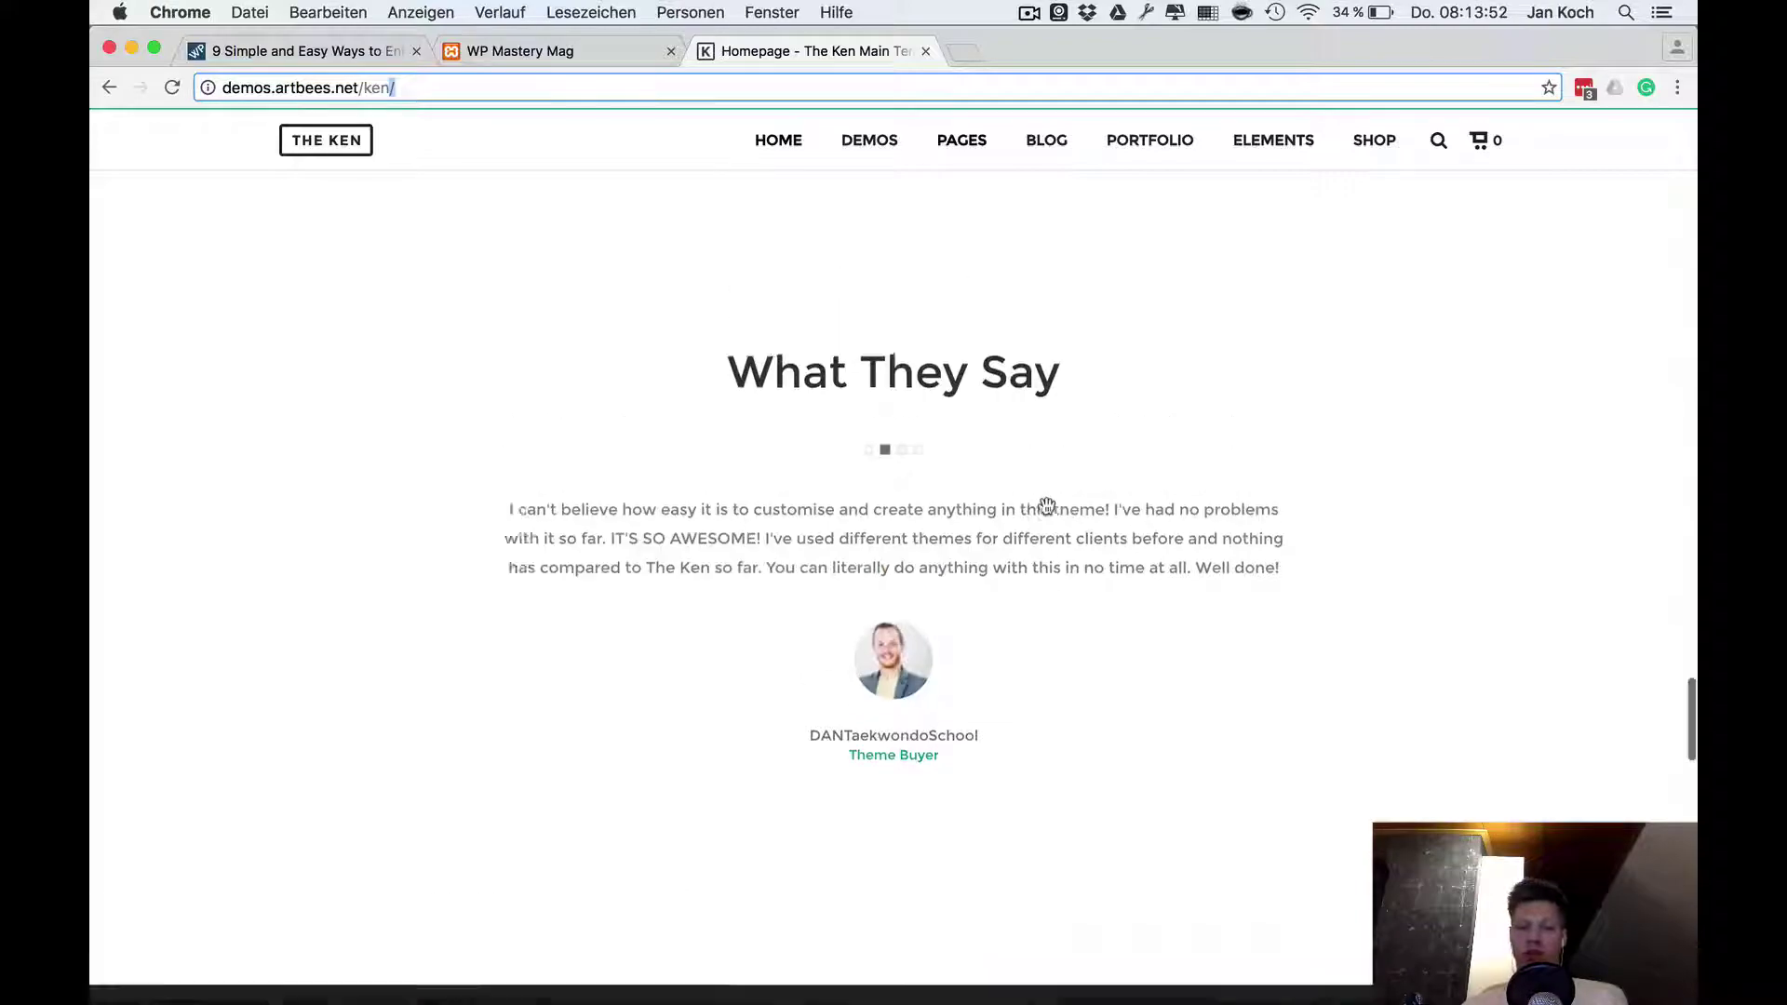
scroll(1047, 507, up, 15)
scroll(1000, 369, up, 20)
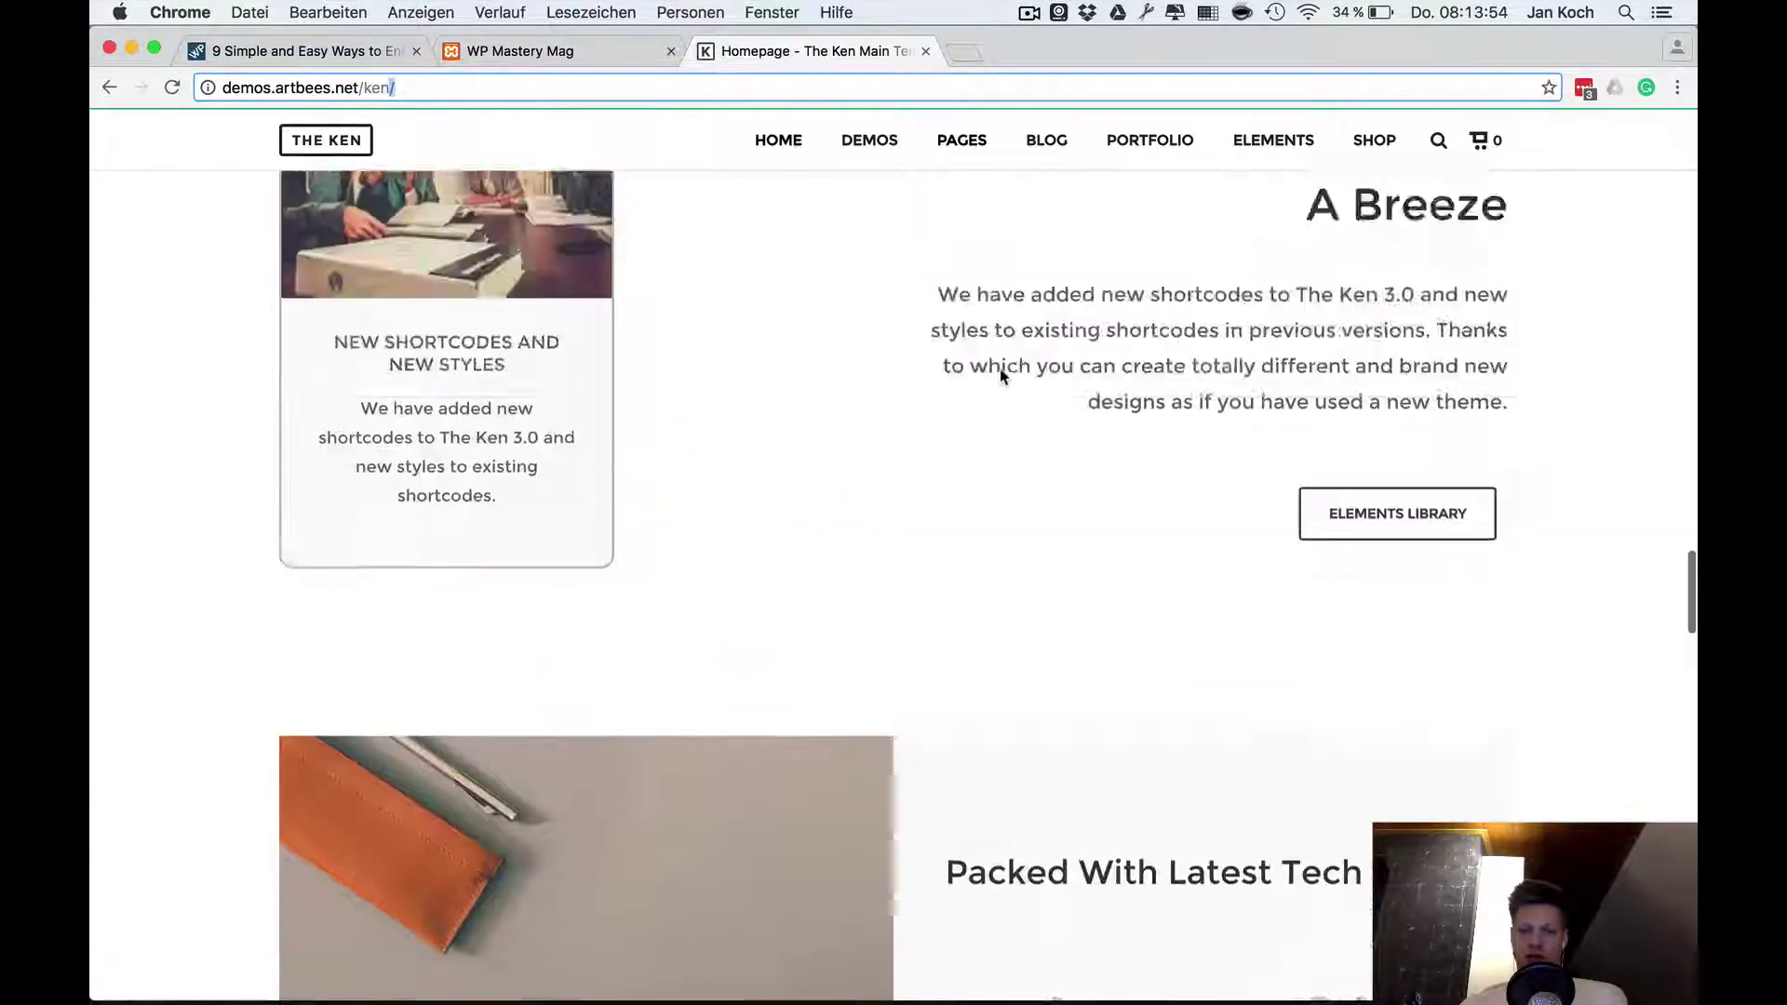
scroll(1000, 370, up, 20)
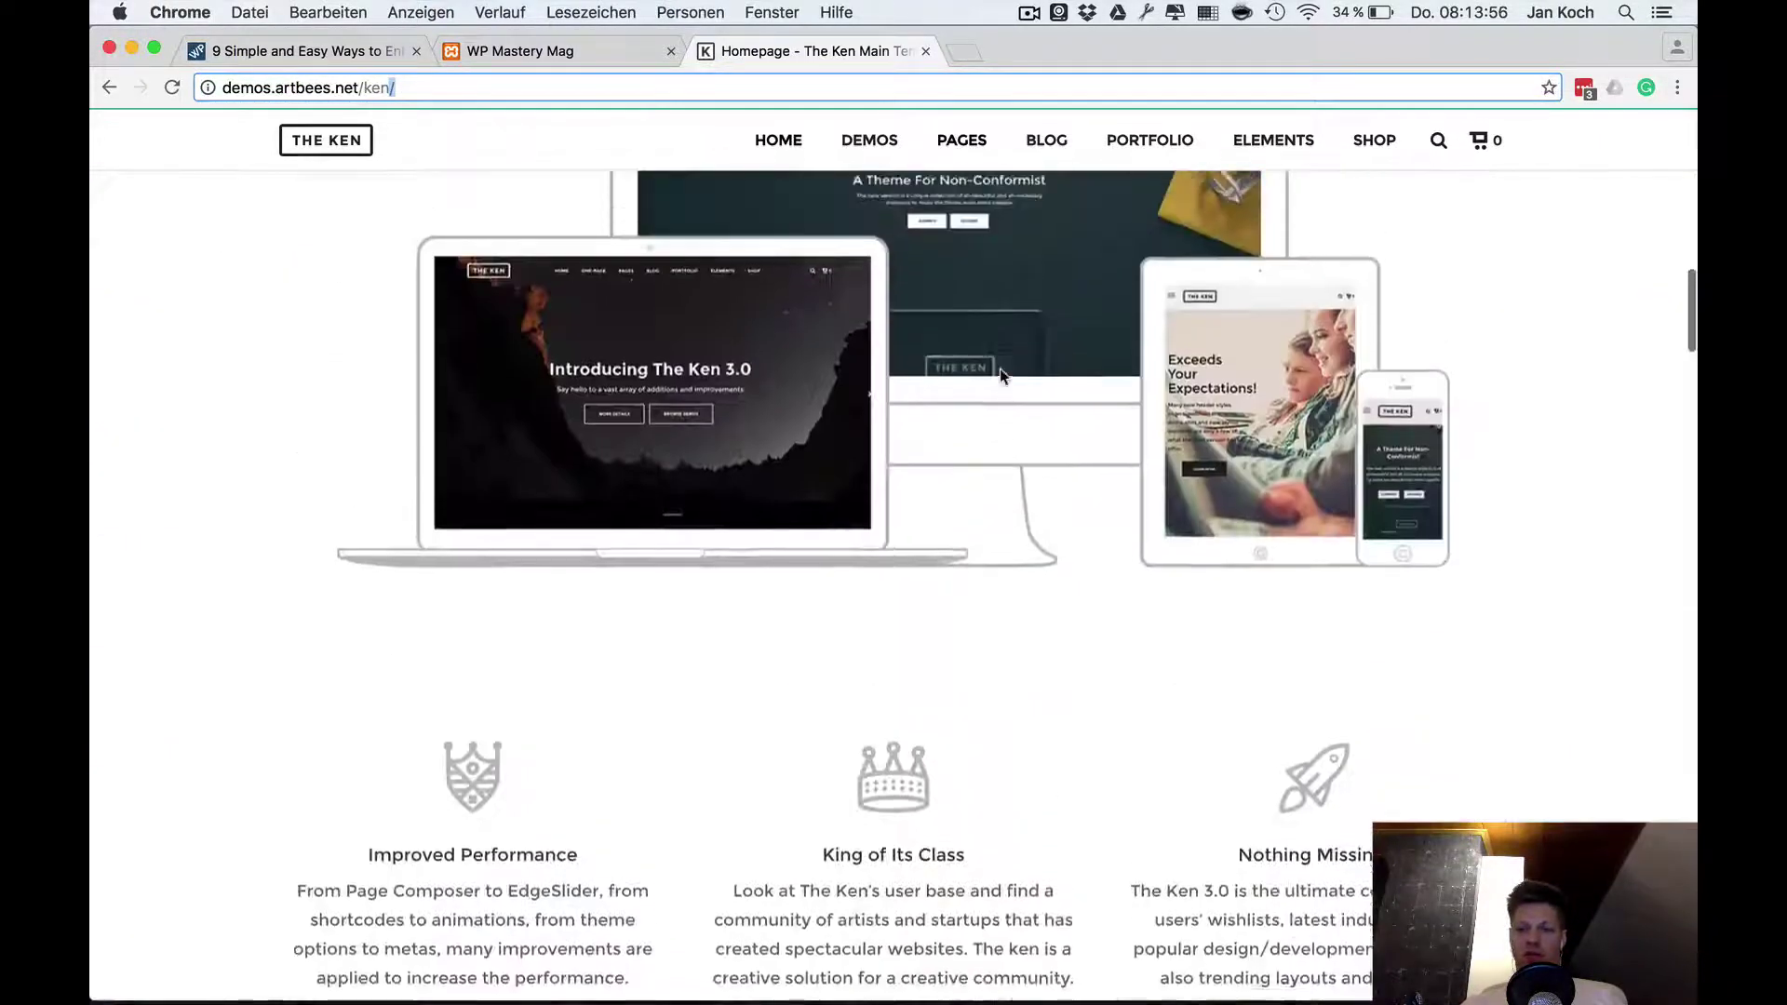
scroll(955, 388, up, 5)
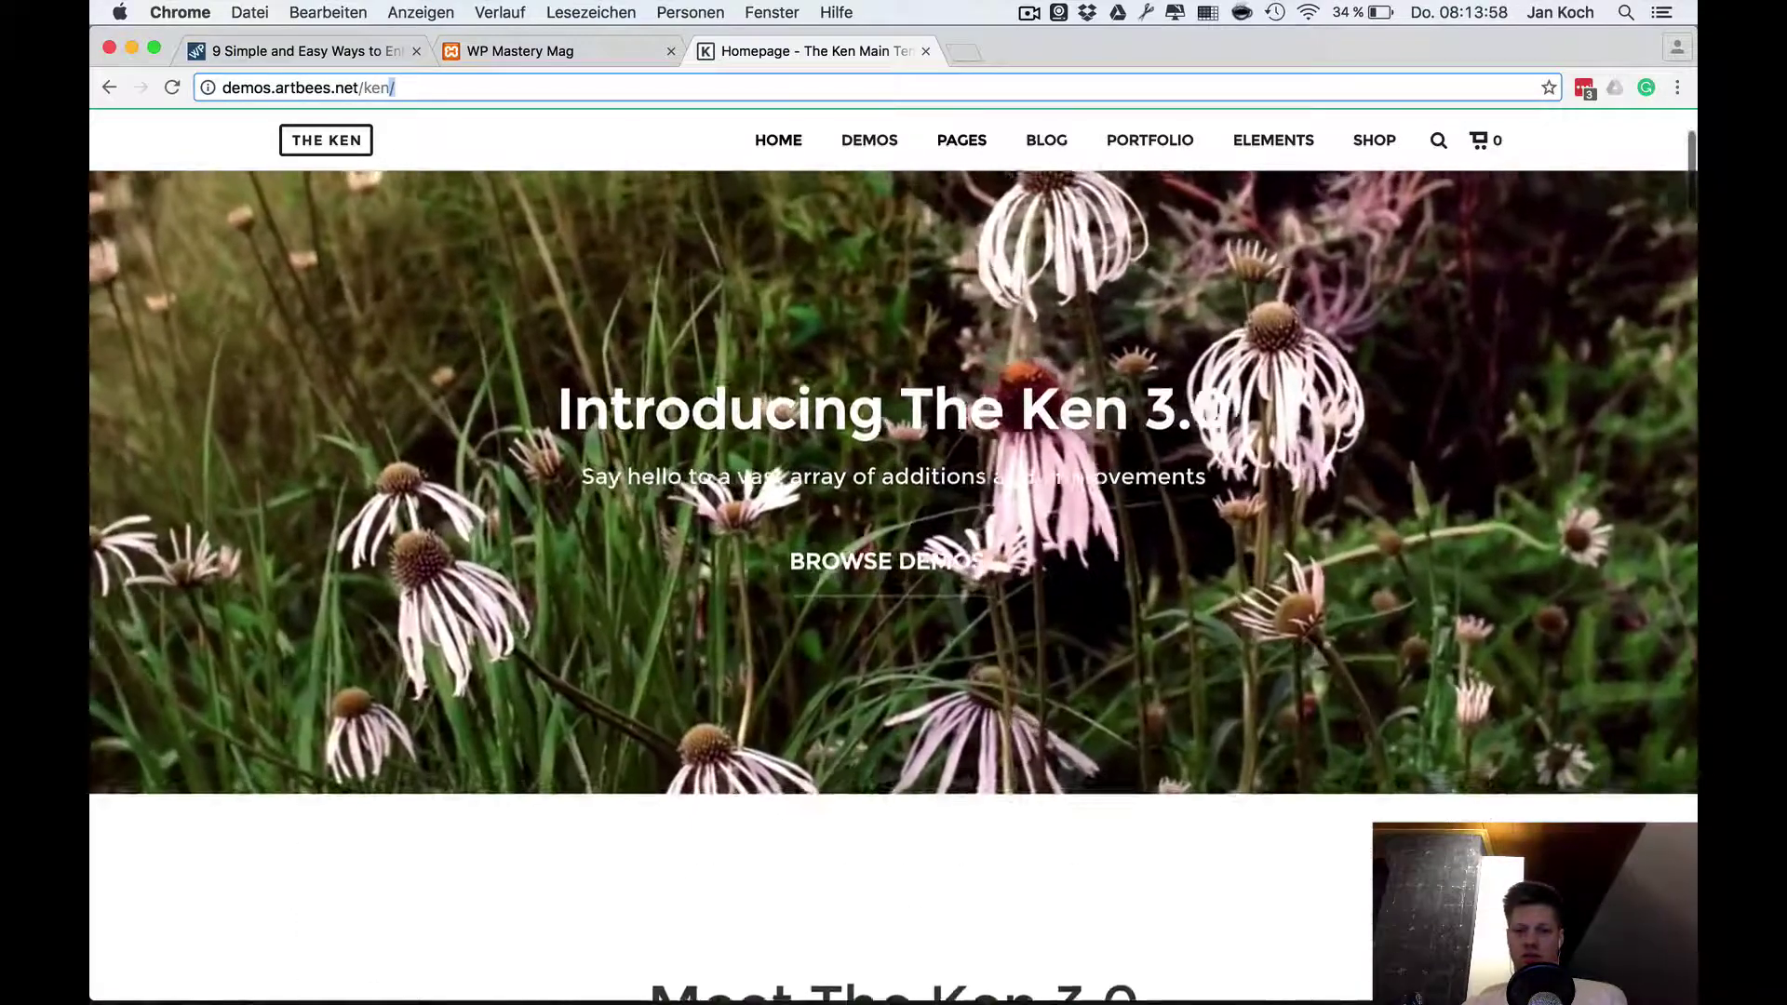
Open Pages > One Pager and advance to its 'To Evoke a Sense of Joy & Satisfaction' slide
mouse_move(809, 139)
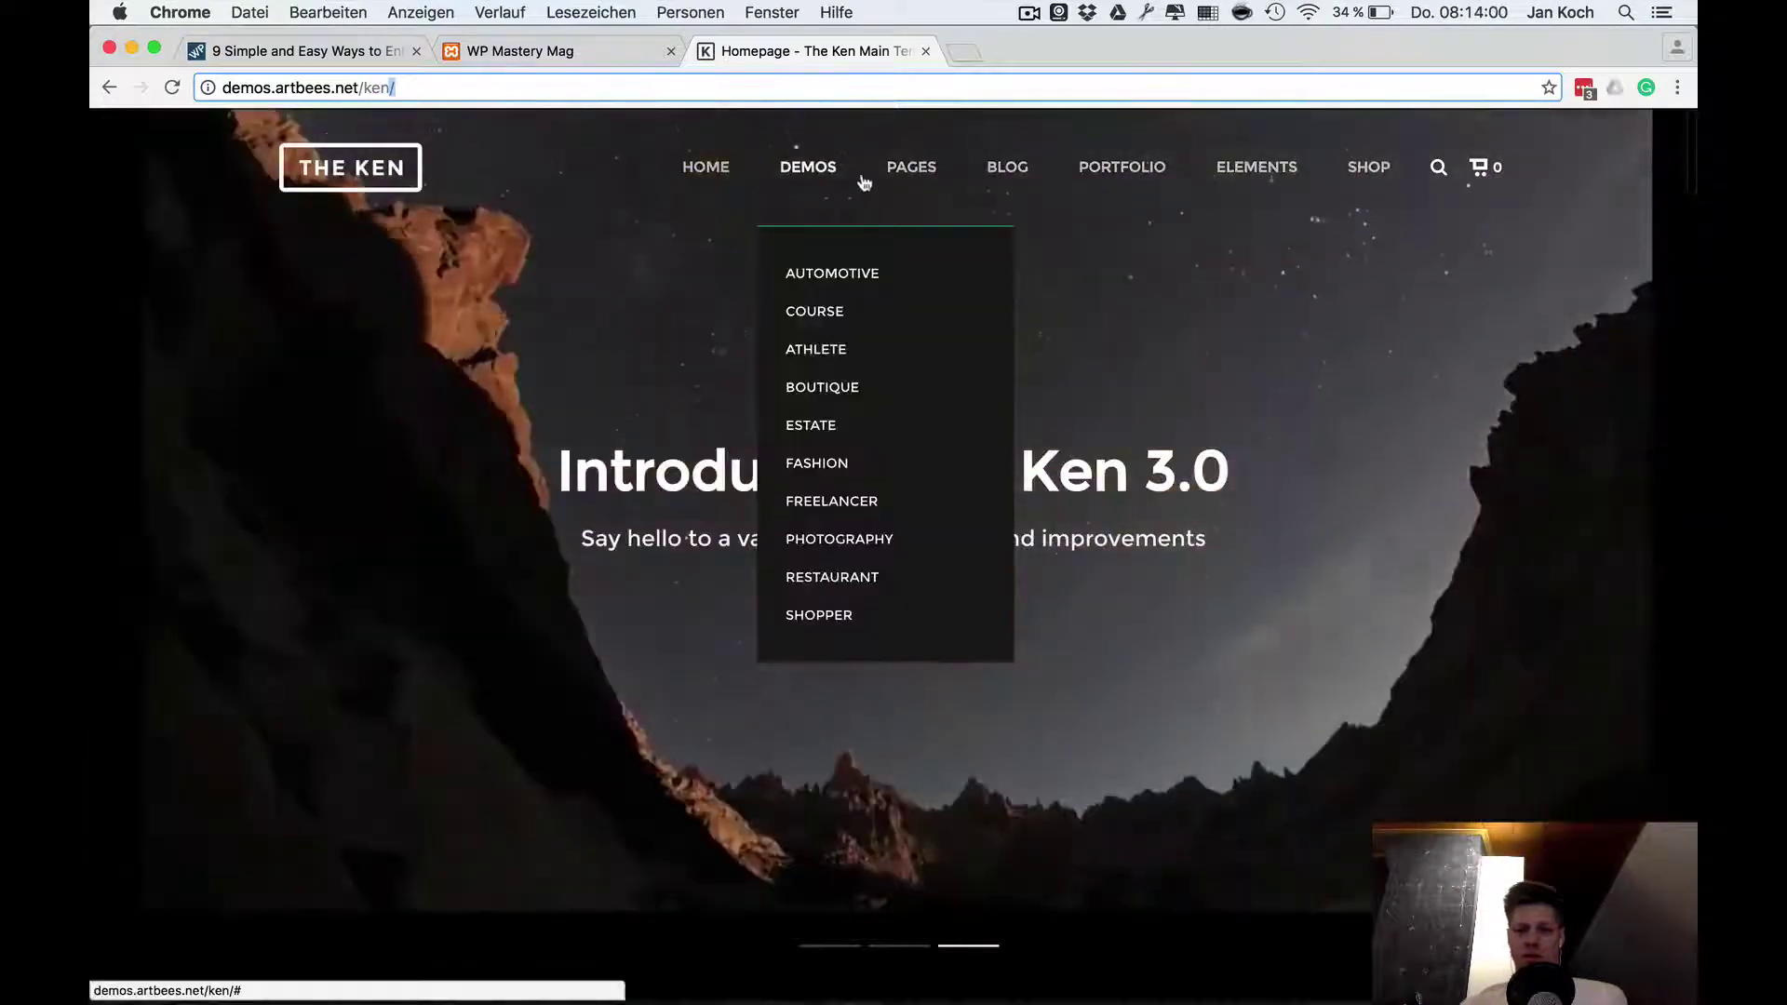
mouse_move(913, 172)
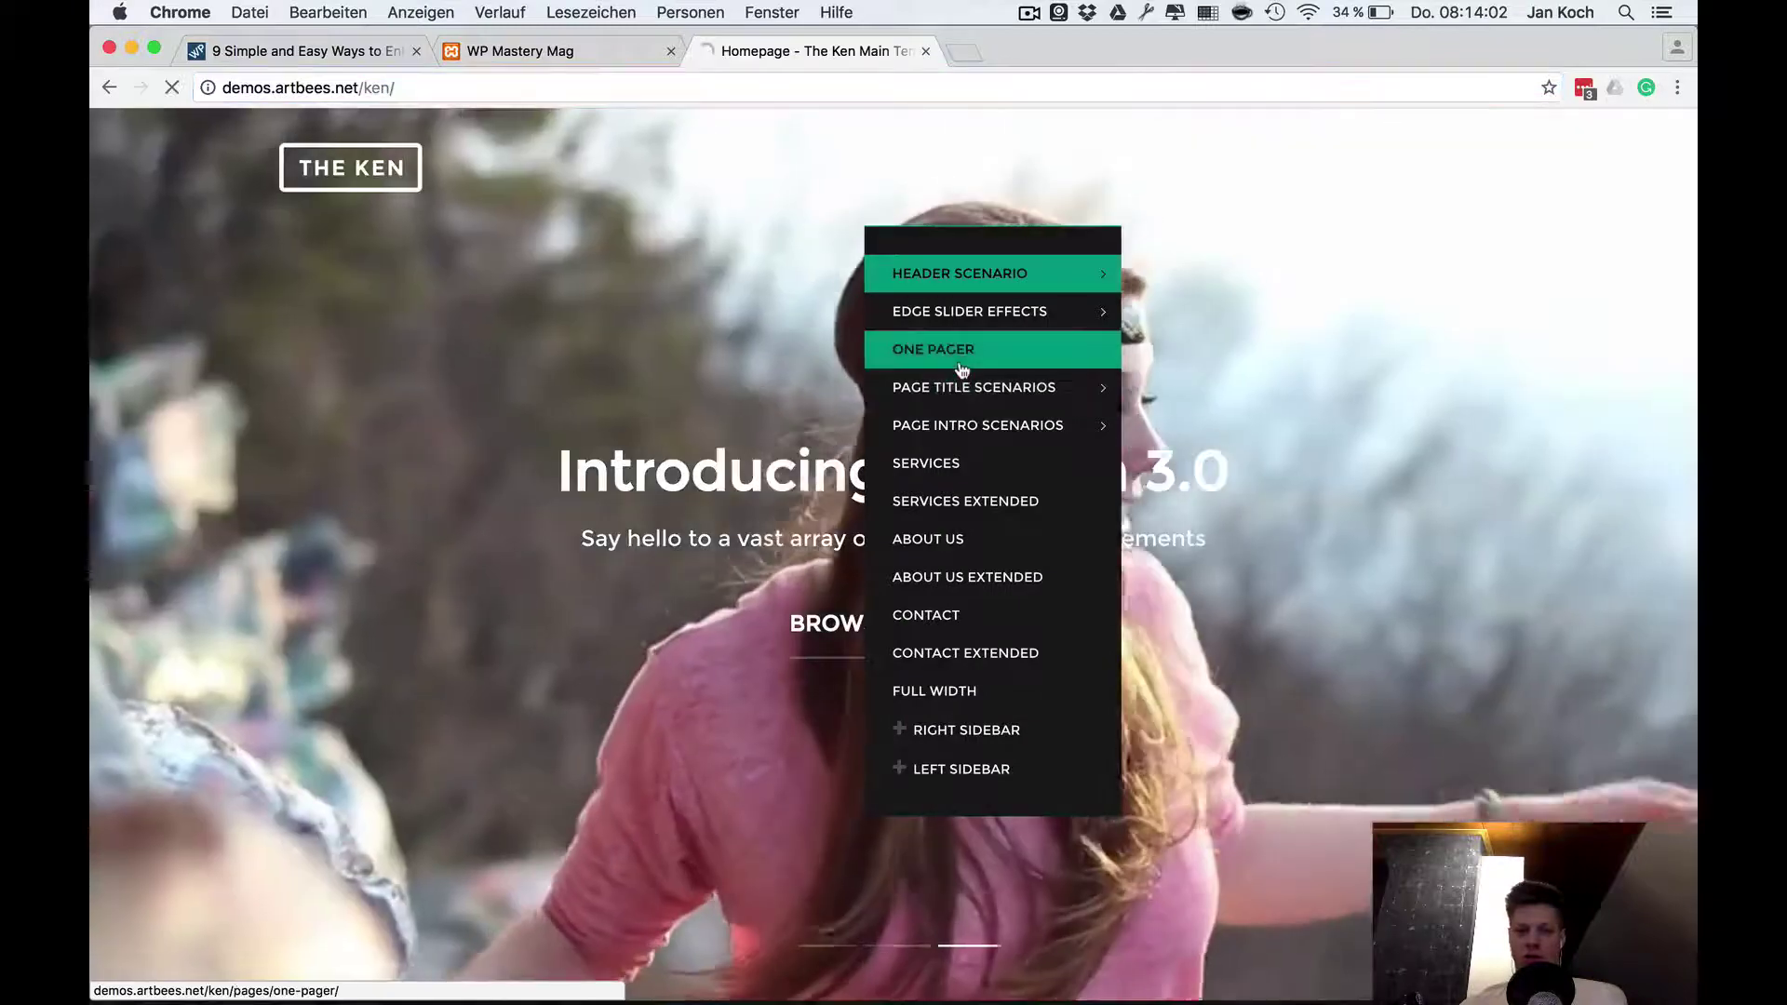
click(935, 350)
scroll(1137, 588, down, 3)
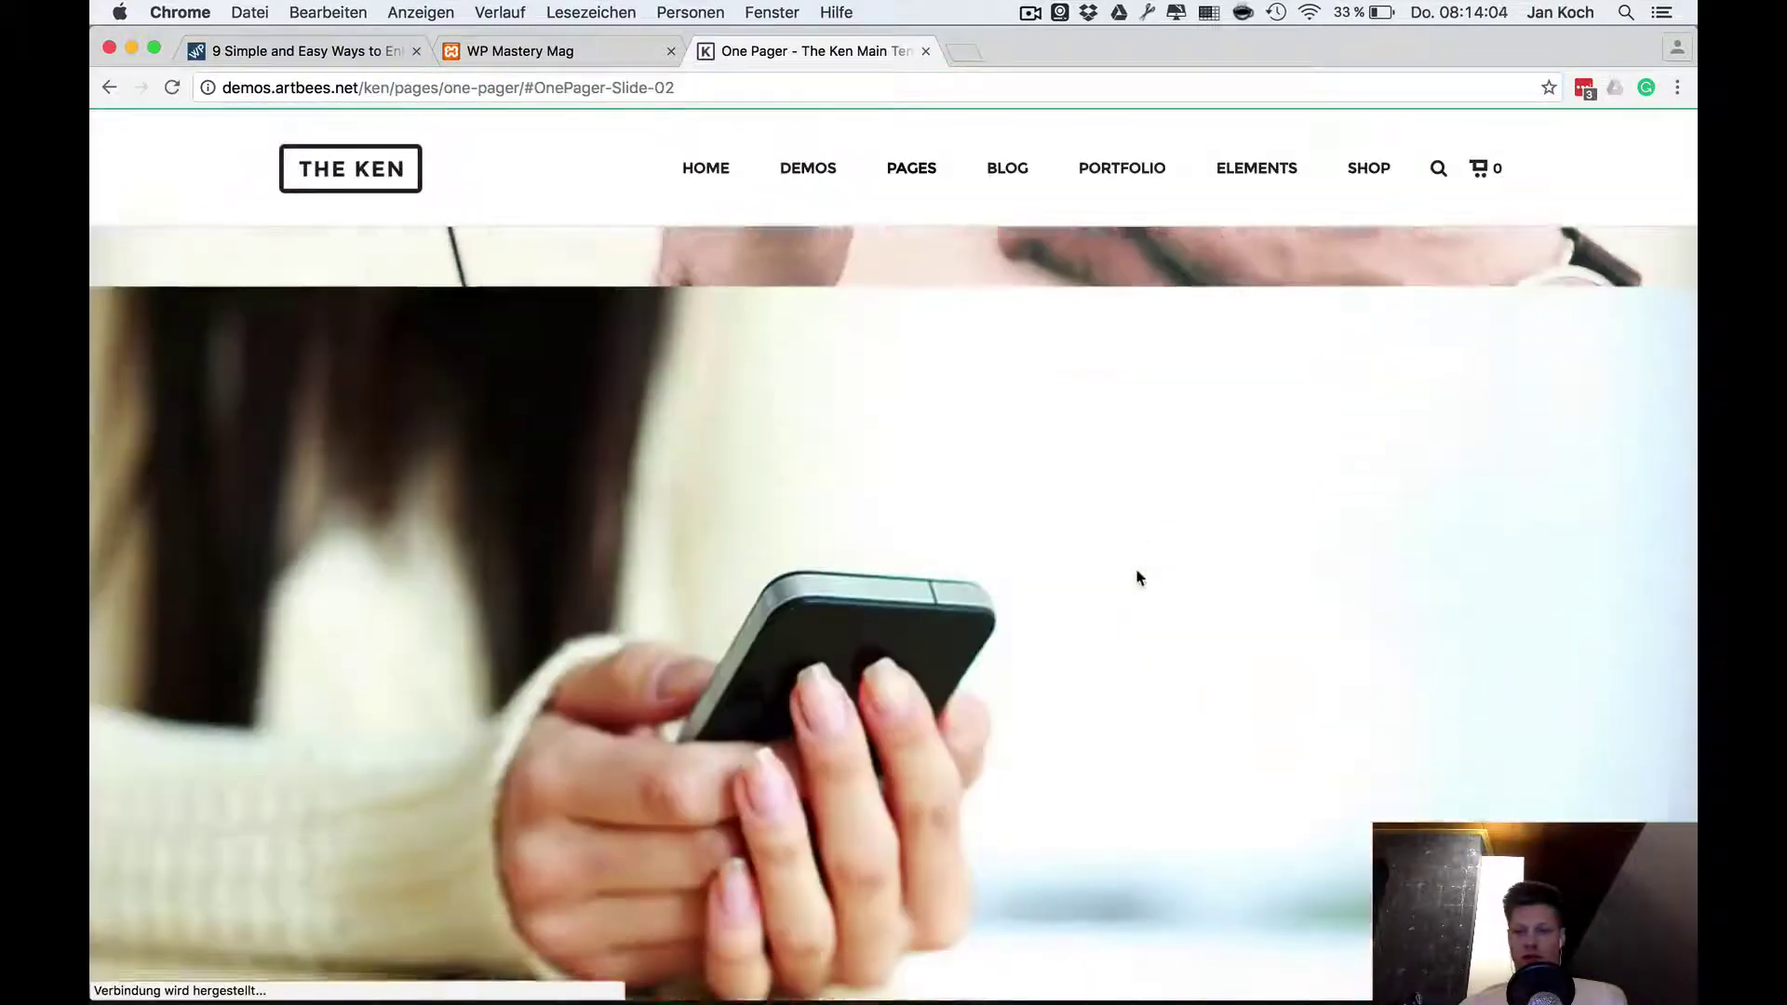
scroll(1138, 579, down, 3)
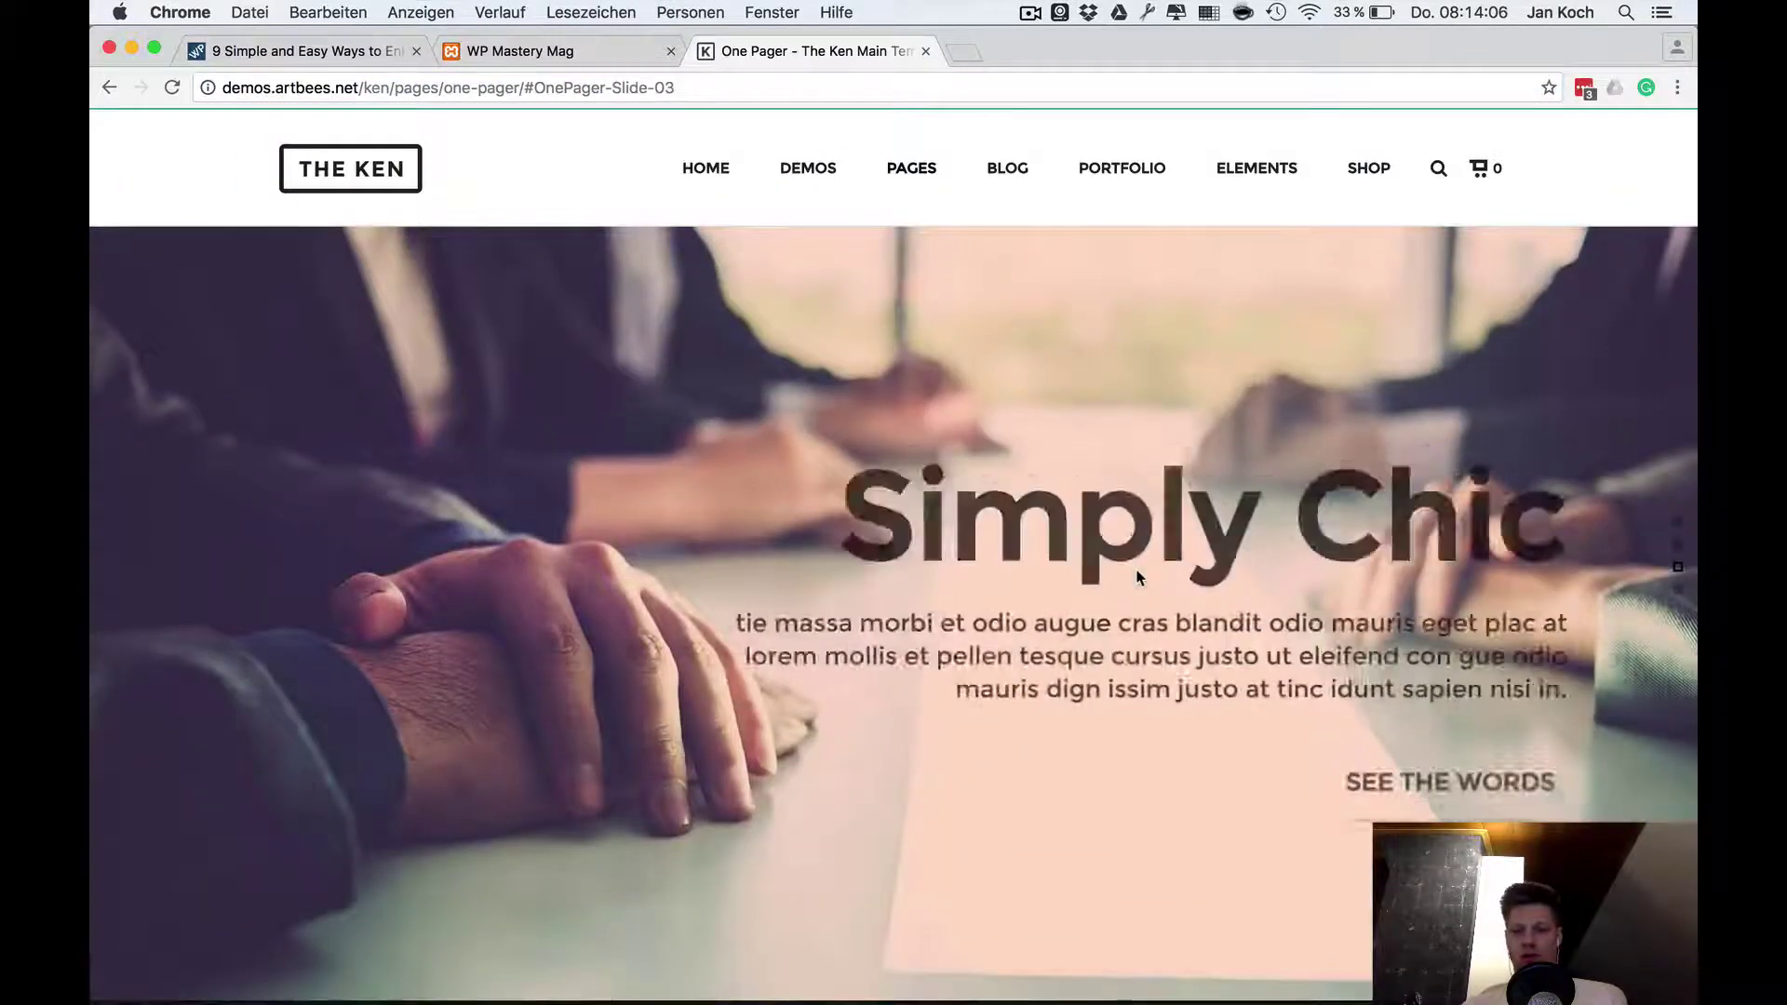
scroll(1137, 596, down, 2)
mouse_move(1024, 180)
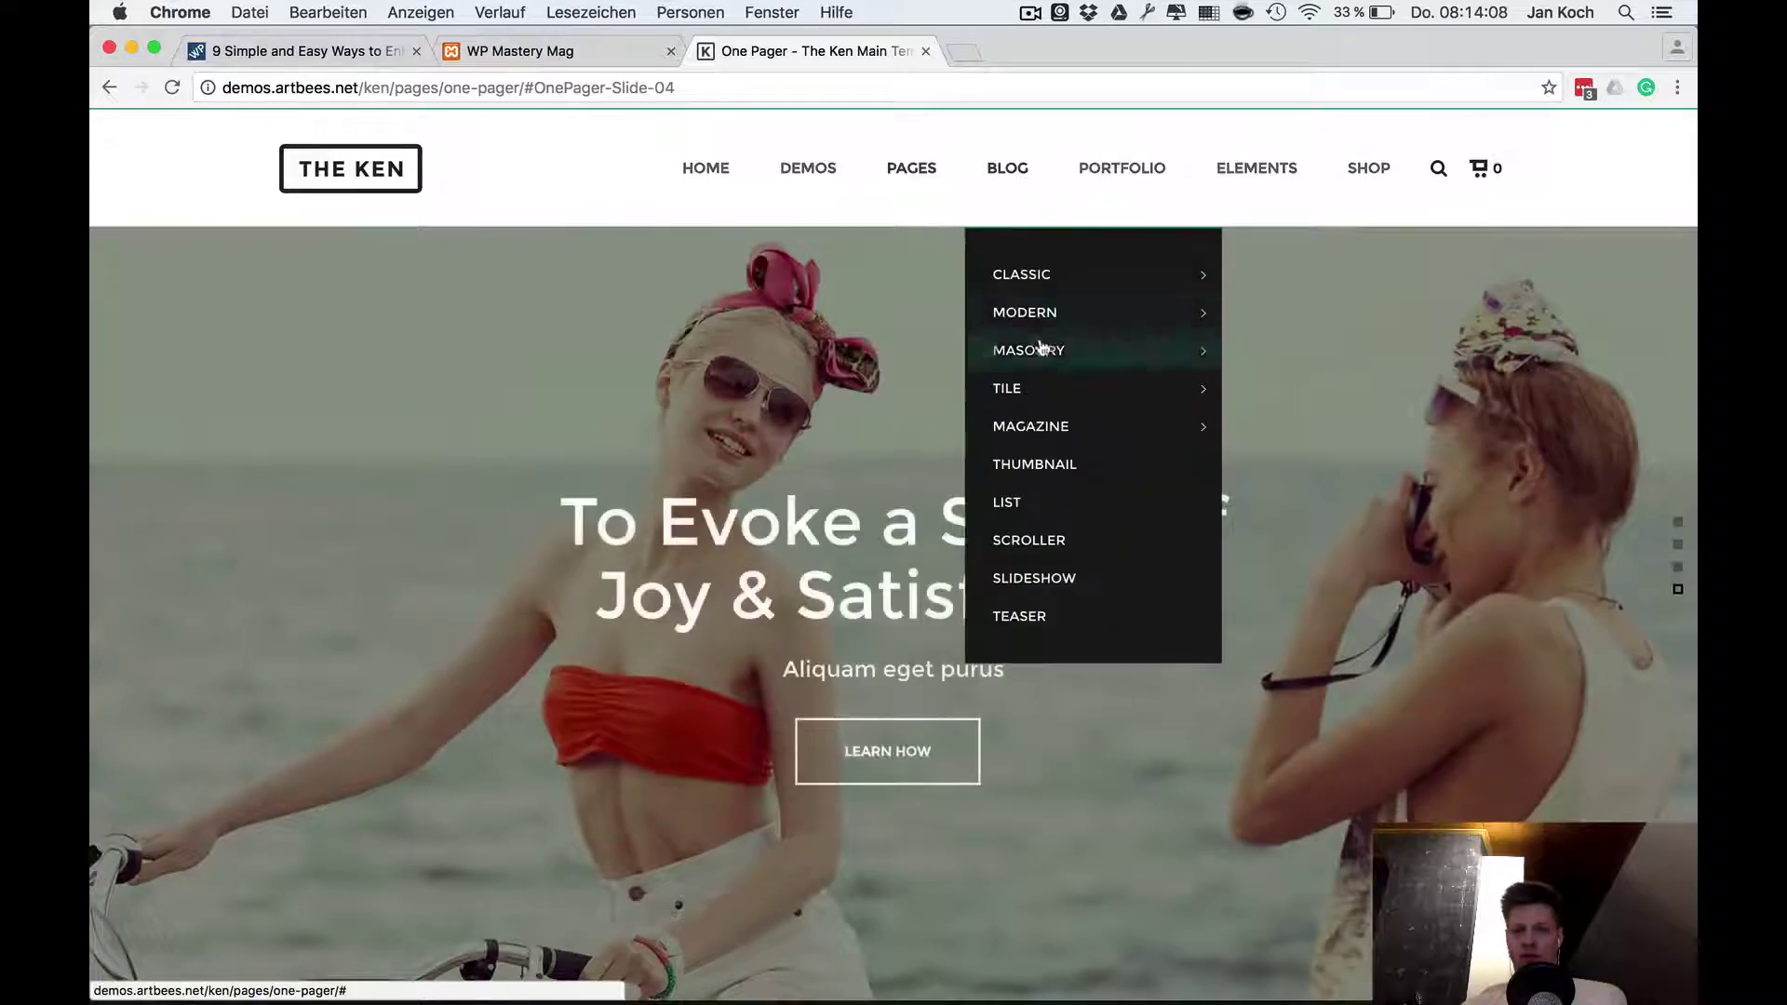
mouse_move(1066, 310)
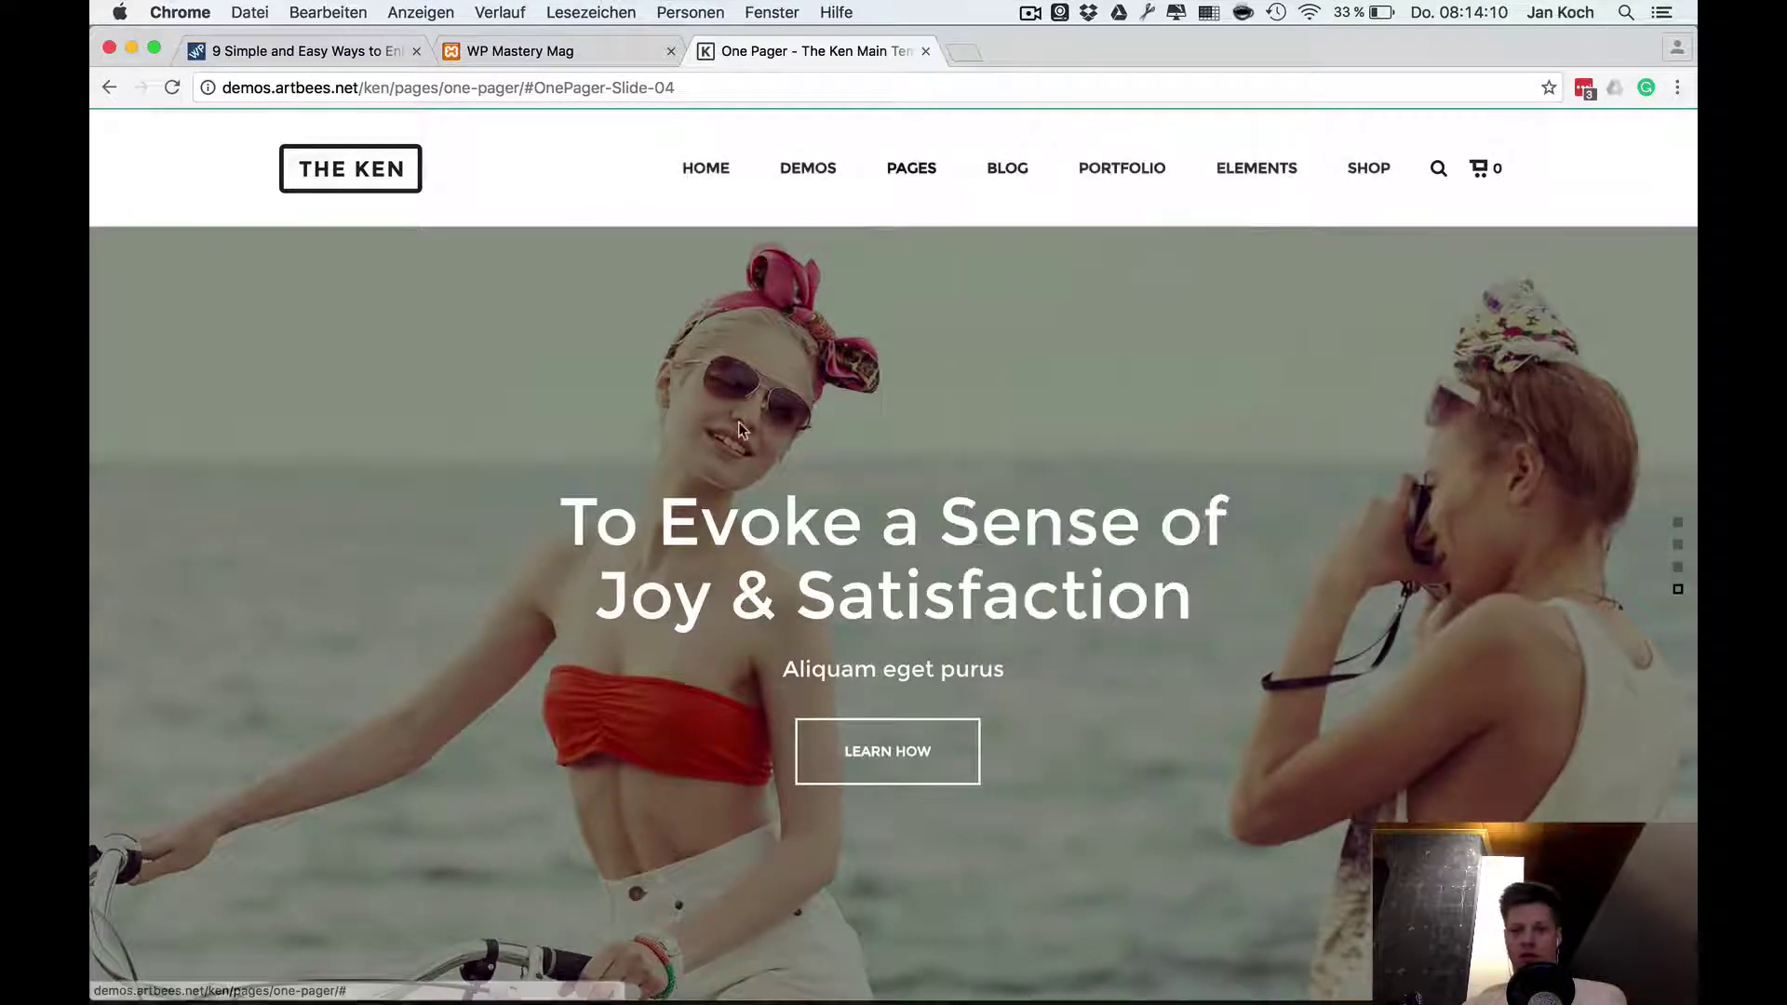